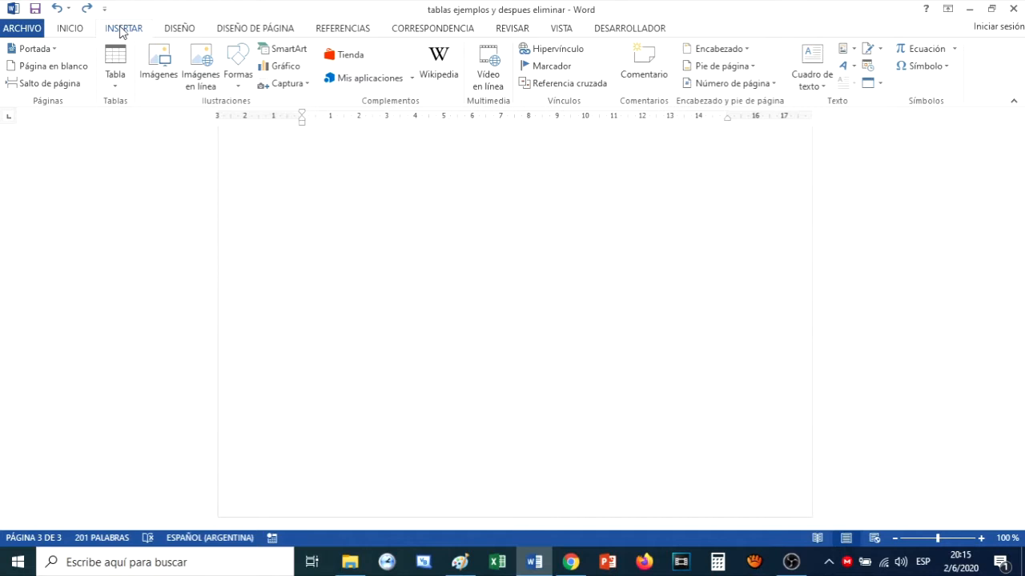
# - Insert a table with 6 columns and 11 rows on the blank page
pyautogui.click(115, 86)
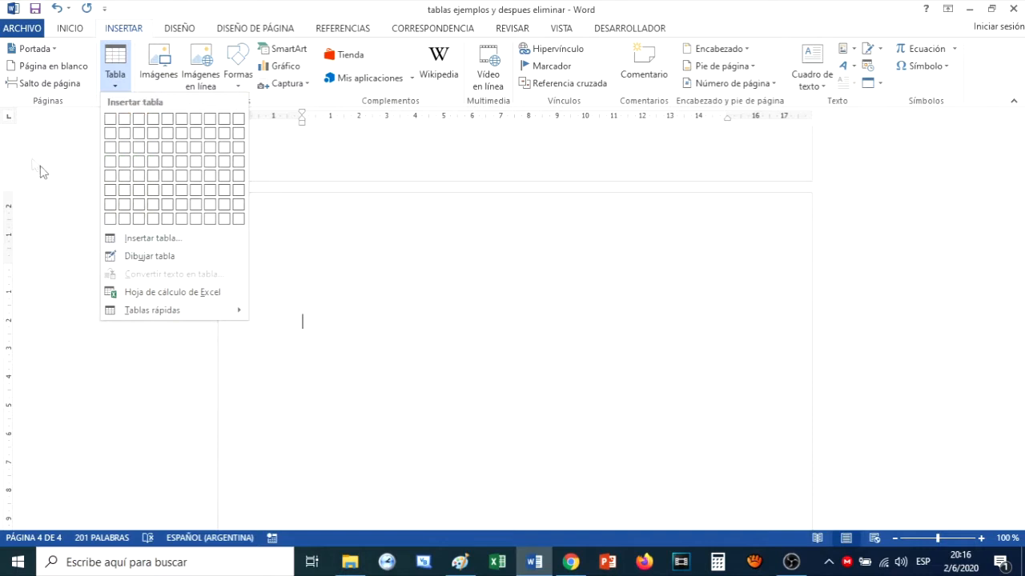
pyautogui.click(143, 241)
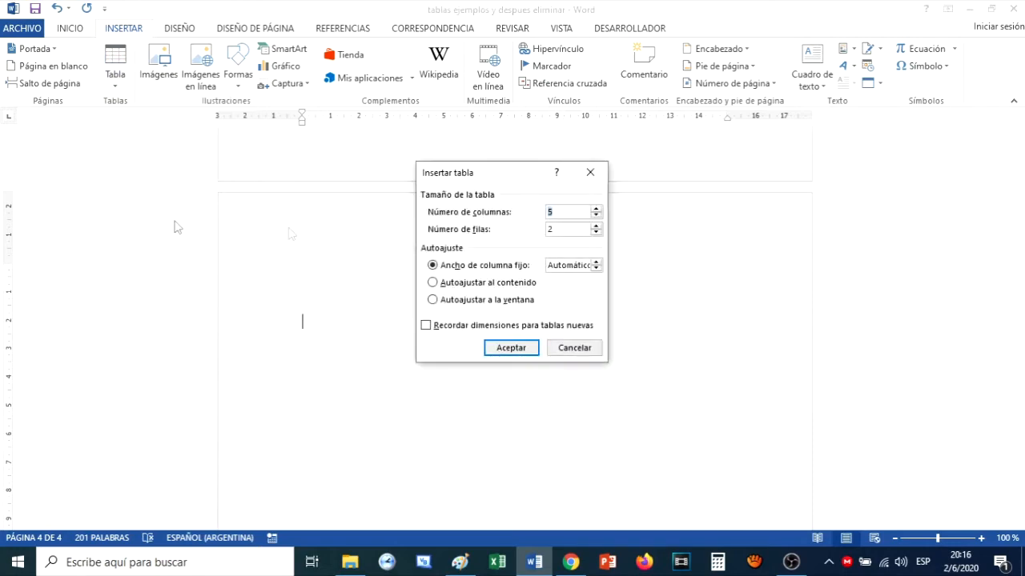
pyautogui.moveTo(490, 180); pyautogui.dragTo(517, 163)
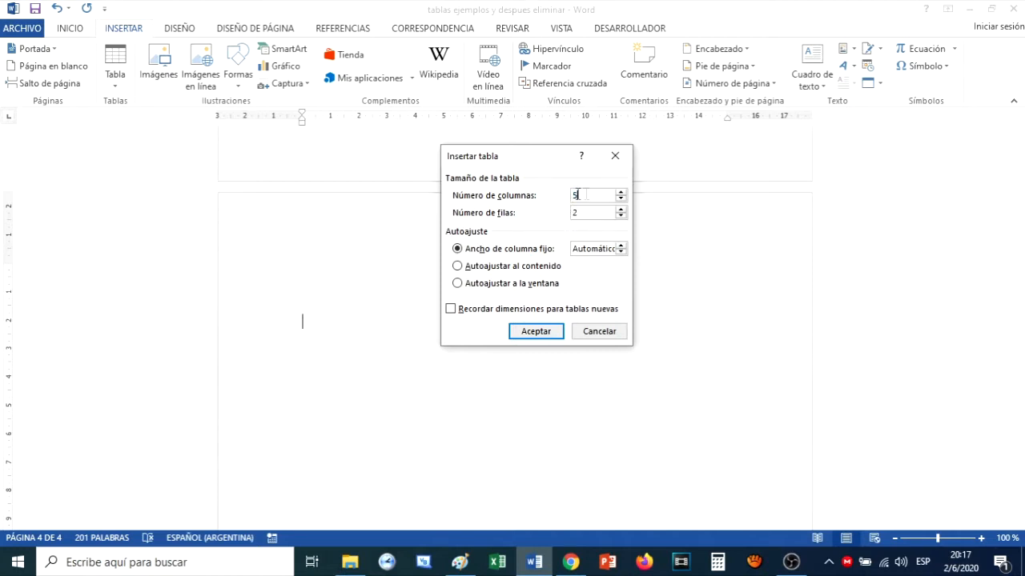
pyautogui.write('6')
pyautogui.click(536, 331)
pyautogui.scroll(-3, 486, 340)
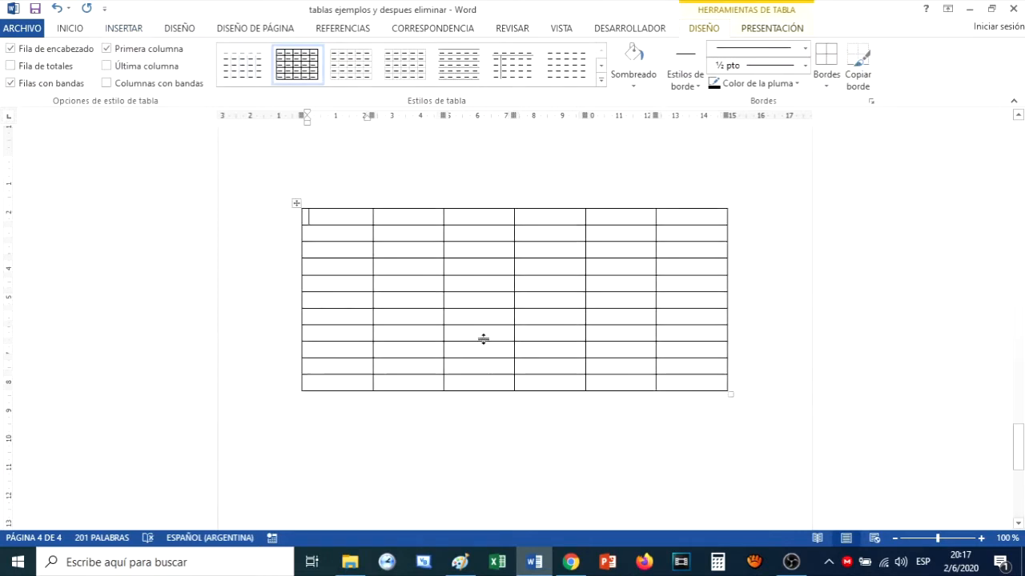
pyautogui.scroll(2, 402, 291)
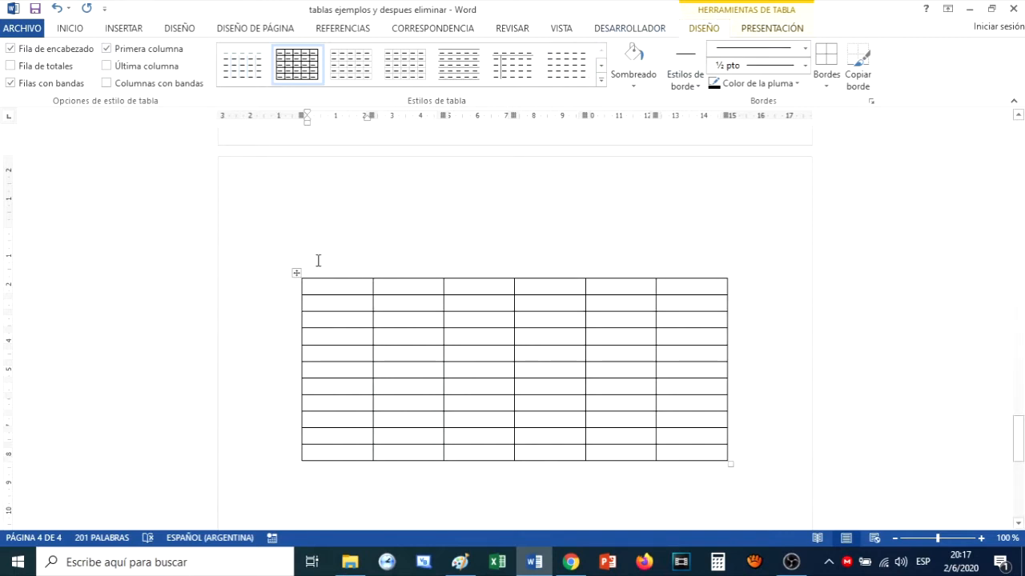
# - Add a few blank lines below the inserted table
pyautogui.scroll(-3, 360, 321)
pyautogui.click(400, 361)
pyautogui.press('Return')
pyautogui.press('Return')
pyautogui.press('Return')
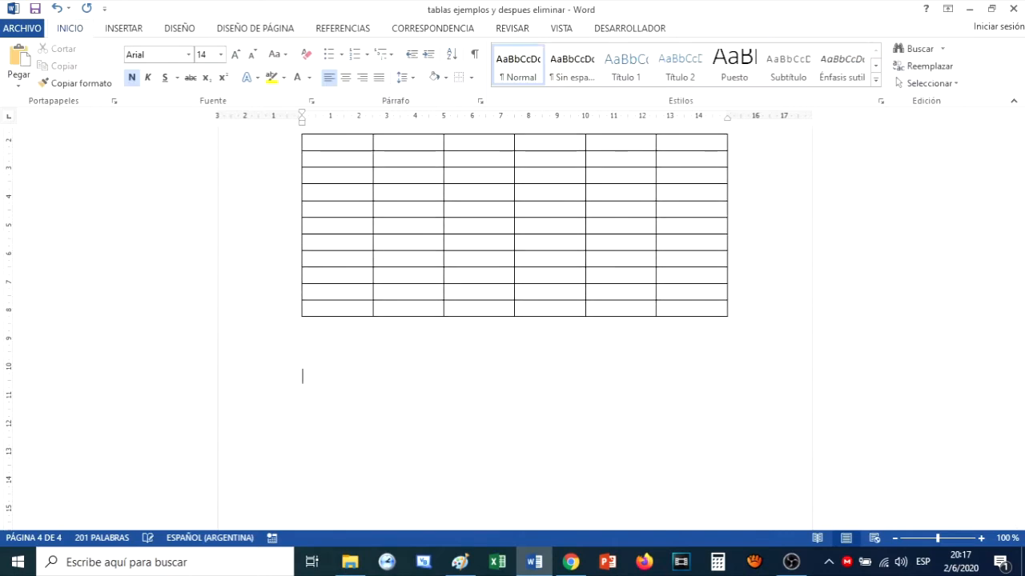
# - Draw a one-row table about 9.4 cm wide and 0.74 cm high below the grid, with two vertical dividers splitting it into three cells
pyautogui.click(128, 29)
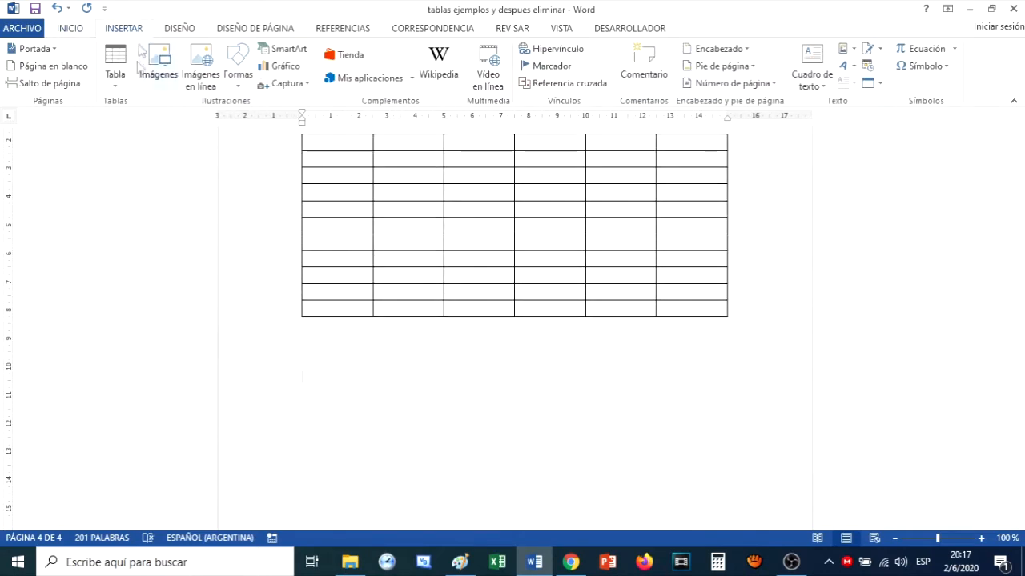
pyautogui.click(115, 80)
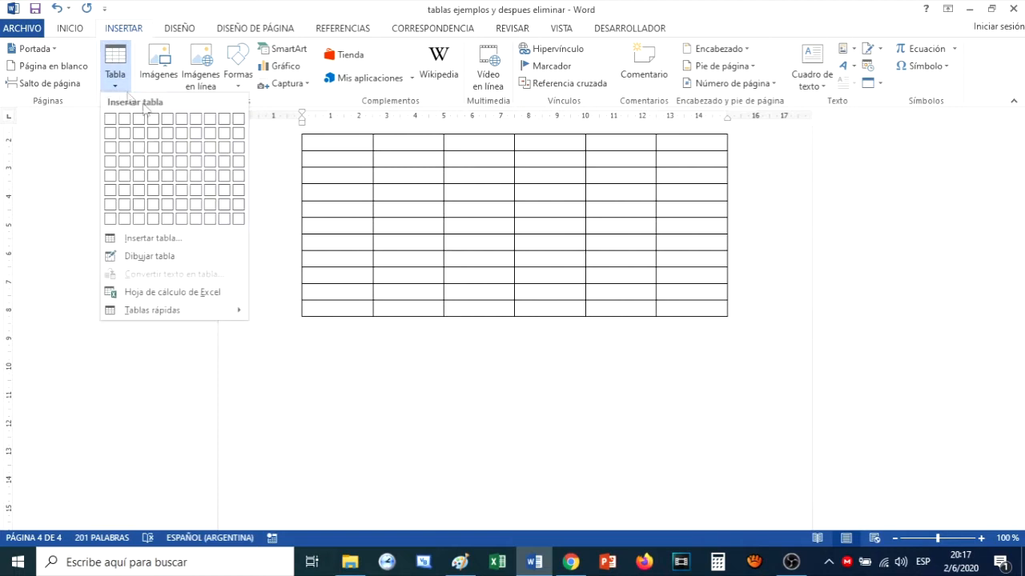
pyautogui.click(149, 257)
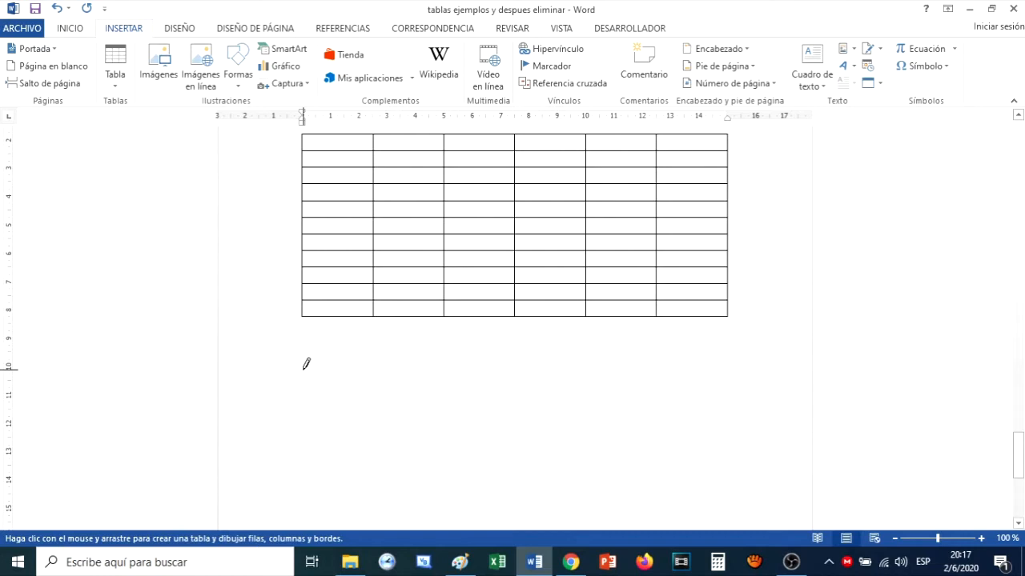
pyautogui.moveTo(304, 369); pyautogui.dragTo(577, 392)
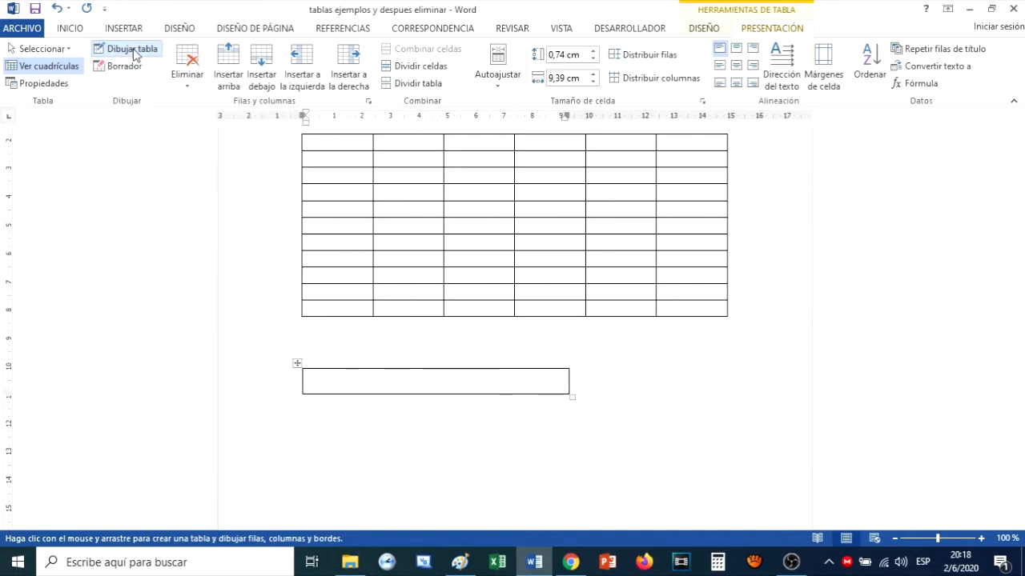
pyautogui.moveTo(378, 392); pyautogui.dragTo(378, 363)
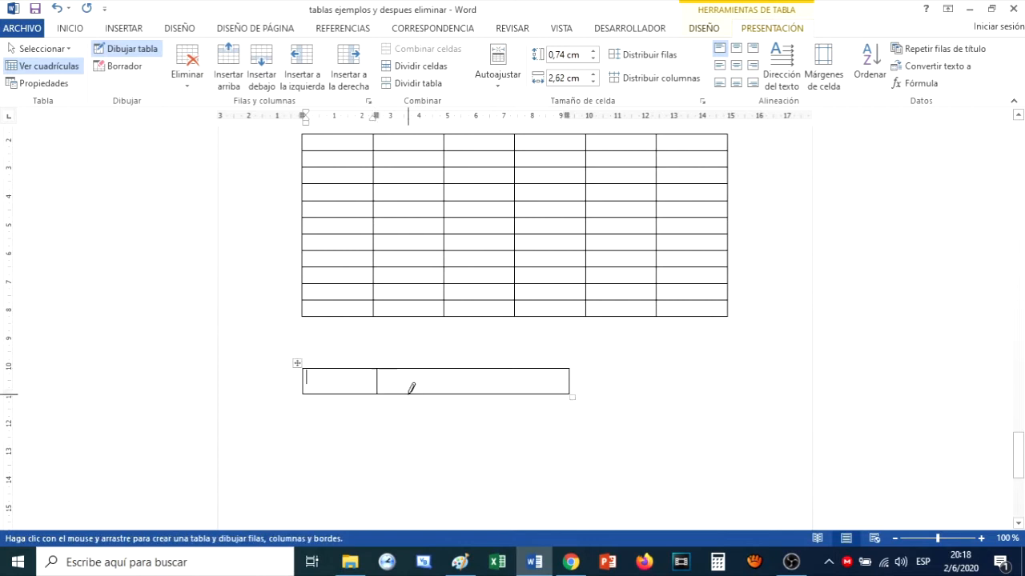
pyautogui.moveTo(476, 385); pyautogui.dragTo(480, 361)
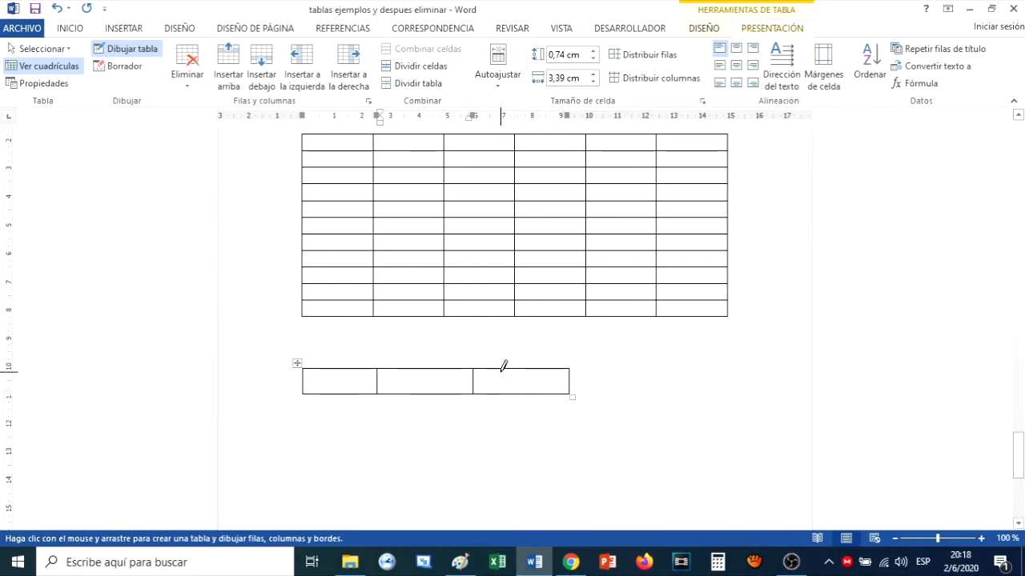
# - Erase the drawn table's second vertical divider and draw a full-width second row beneath the first
pyautogui.click(119, 70)
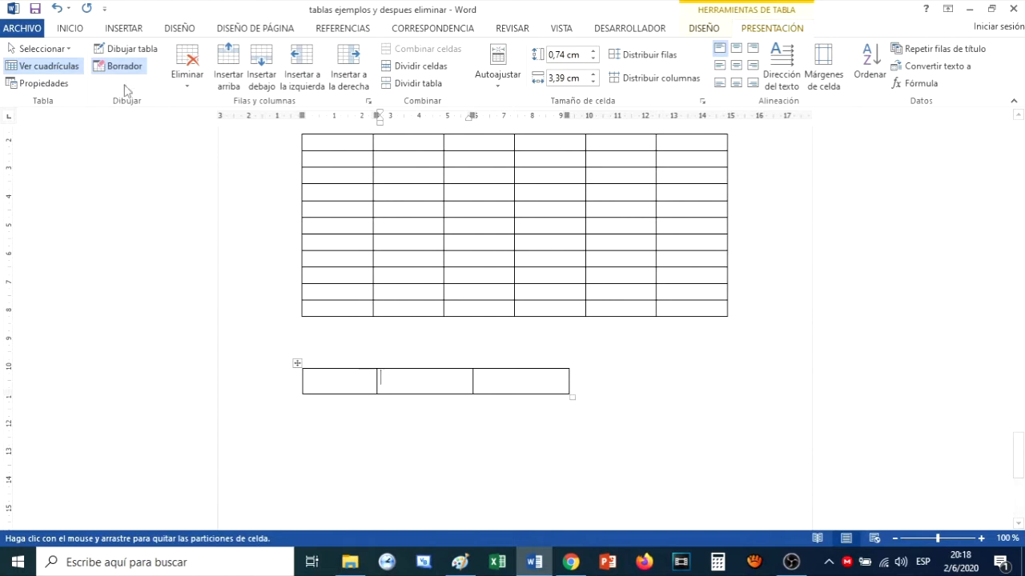
pyautogui.click(472, 376)
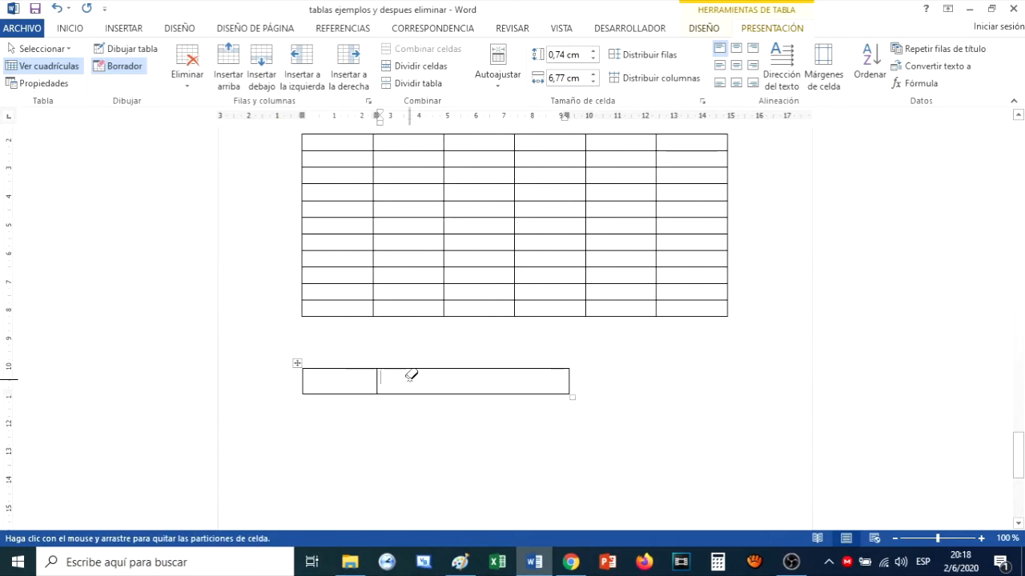
pyautogui.click(127, 52)
pyautogui.moveTo(305, 391)
pyautogui.mouseDown()
pyautogui.moveTo(315, 459)
pyautogui.moveTo(569, 406)
pyautogui.mouseUp()
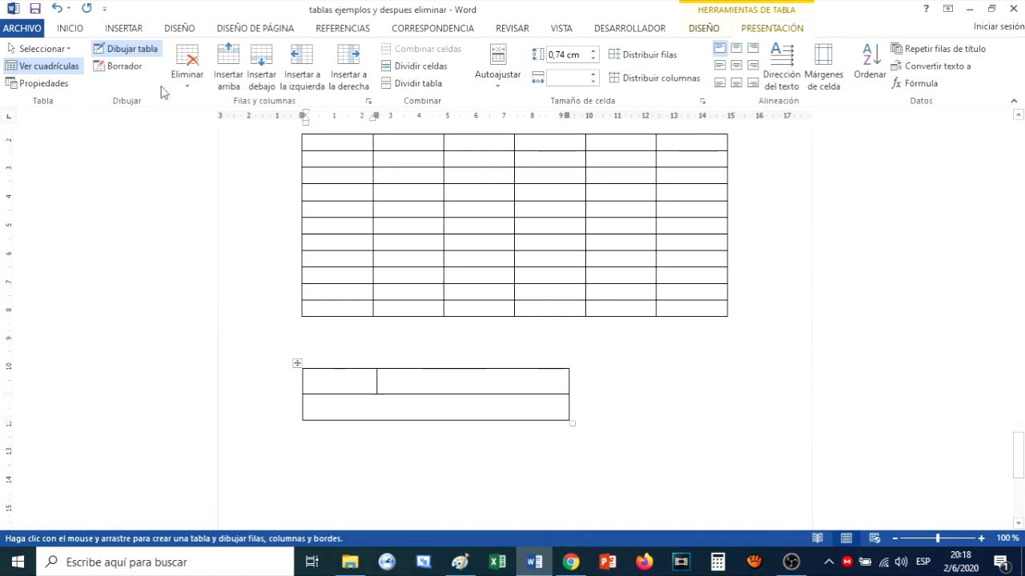
pyautogui.click(128, 48)
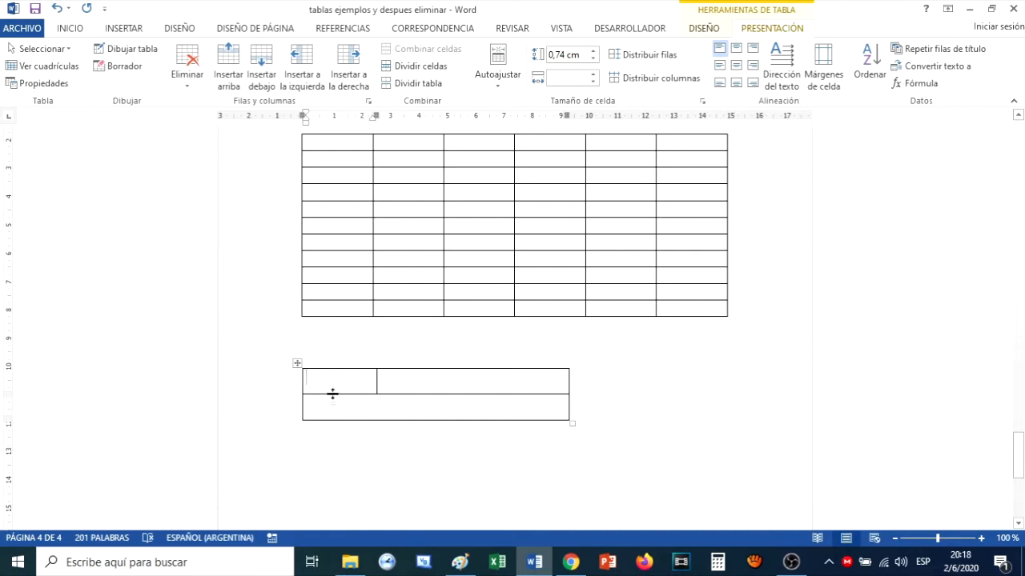
# - Draw two vertical dividers in the second row and a third one crossing both rows of the drawn table
pyautogui.click(130, 49)
pyautogui.moveTo(345, 418); pyautogui.dragTo(345, 391)
pyautogui.moveTo(429, 415)
pyautogui.mouseDown()
pyautogui.moveTo(434, 382)
pyautogui.moveTo(432, 396)
pyautogui.mouseUp()
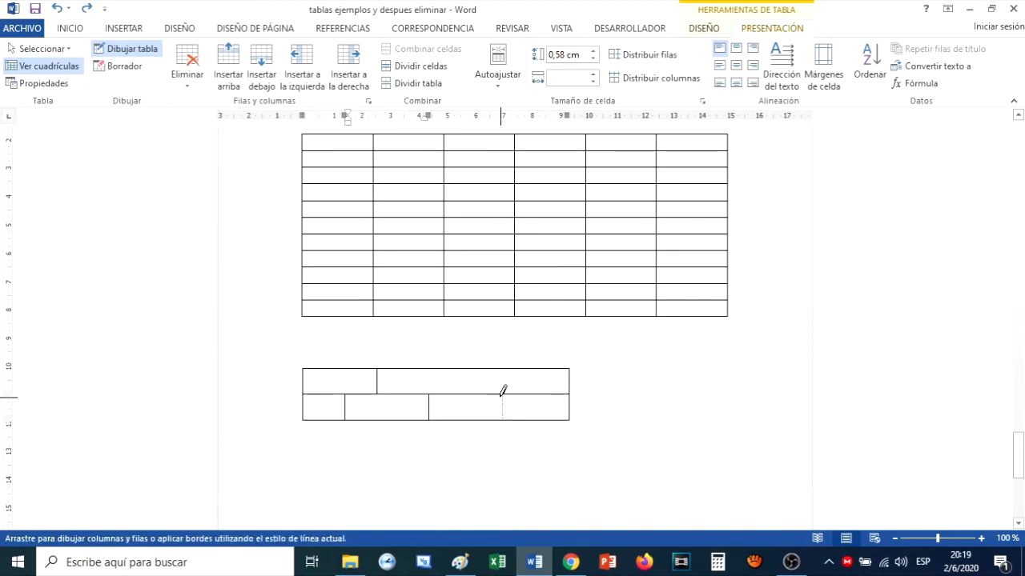
pyautogui.moveTo(507, 367); pyautogui.dragTo(504, 408)
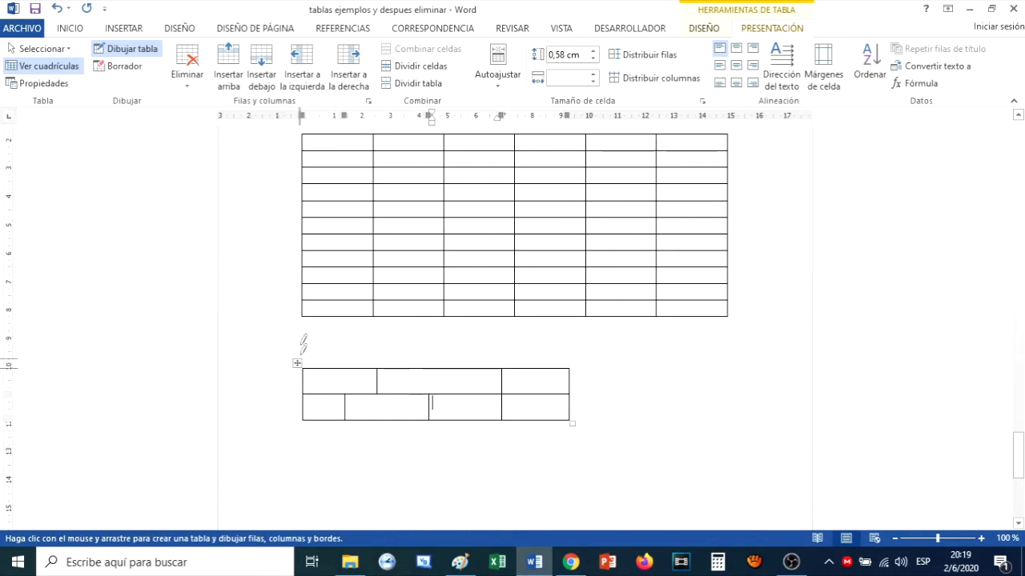
pyautogui.click(126, 49)
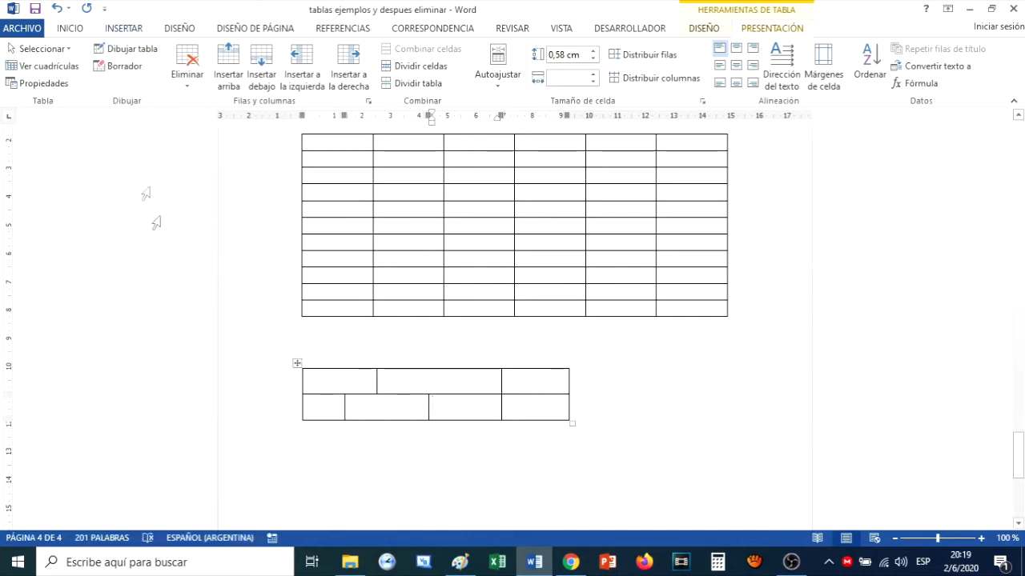
# - Delete the entire hand-drawn table
pyautogui.click(297, 364)
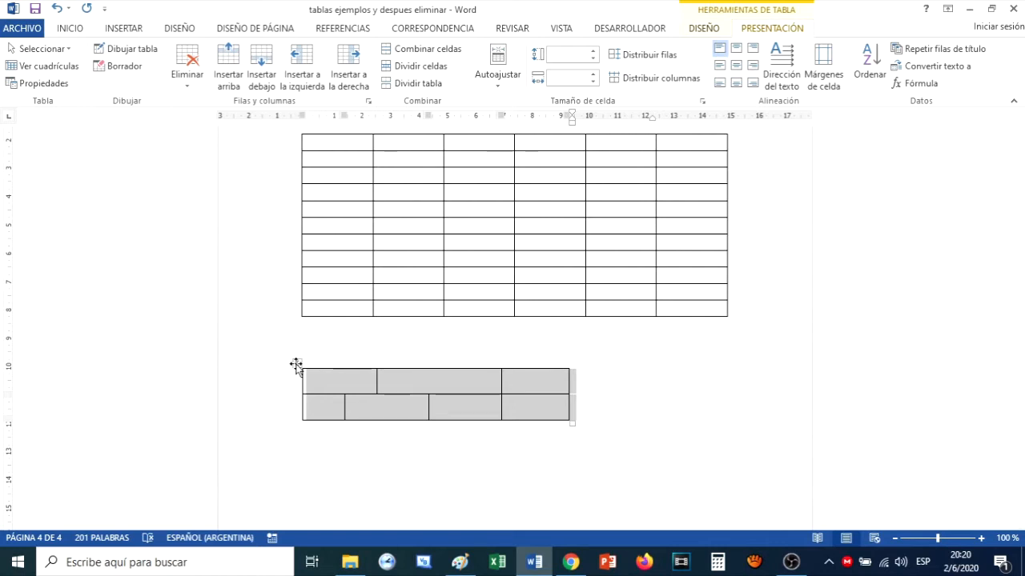
pyautogui.press('BackSpace')
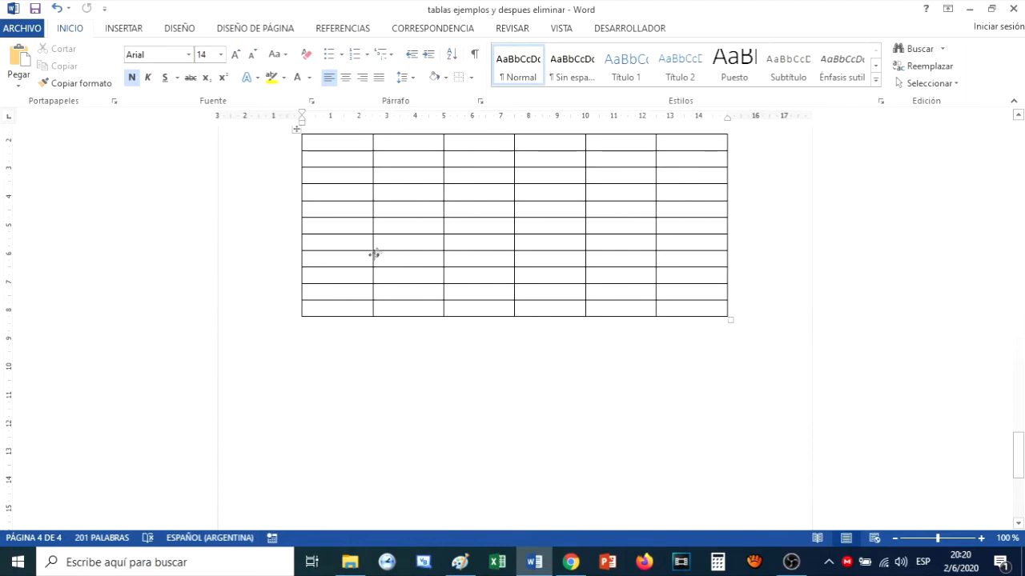
# - Insert the Matriz quick table below the 6-column table
pyautogui.click(140, 30)
pyautogui.click(120, 85)
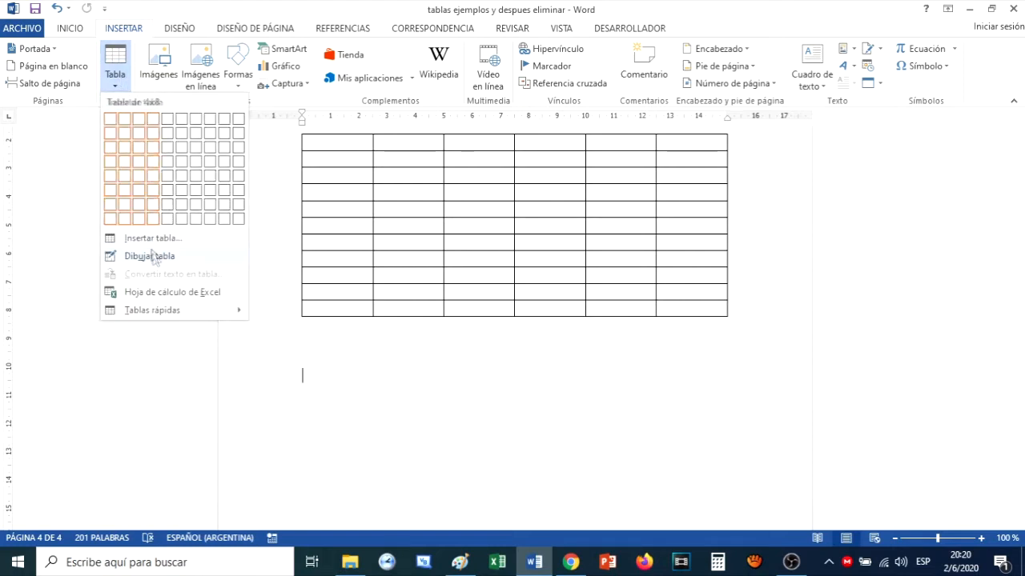
pyautogui.moveTo(168, 314)
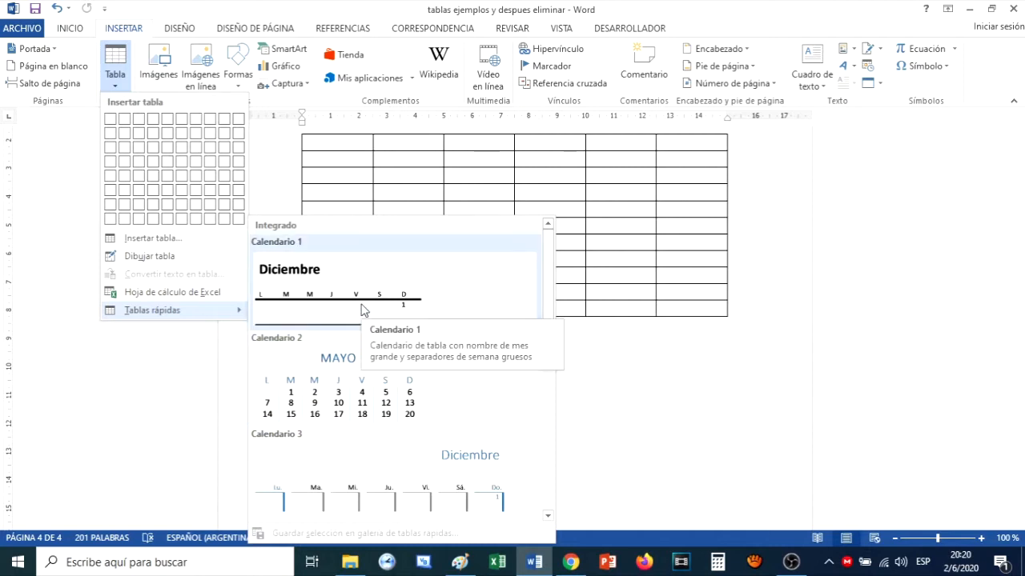
pyautogui.moveTo(544, 290); pyautogui.dragTo(571, 404)
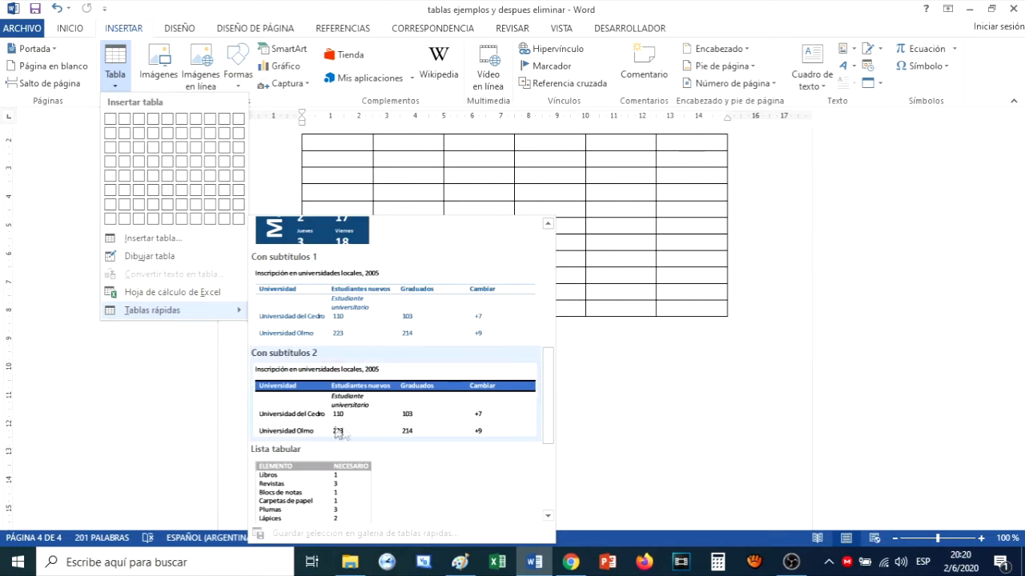
pyautogui.moveTo(547, 397); pyautogui.dragTo(549, 479)
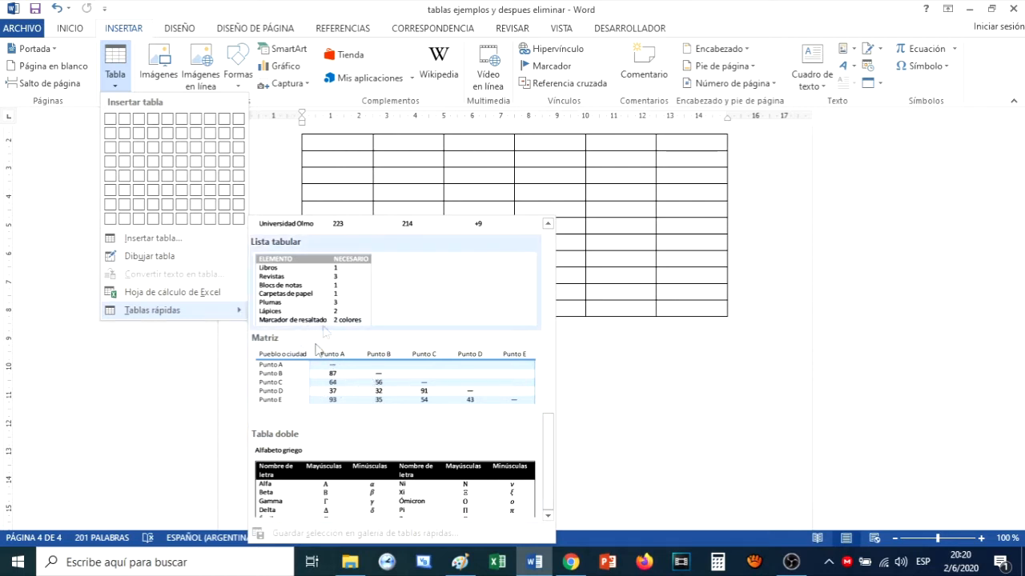
pyautogui.click(376, 392)
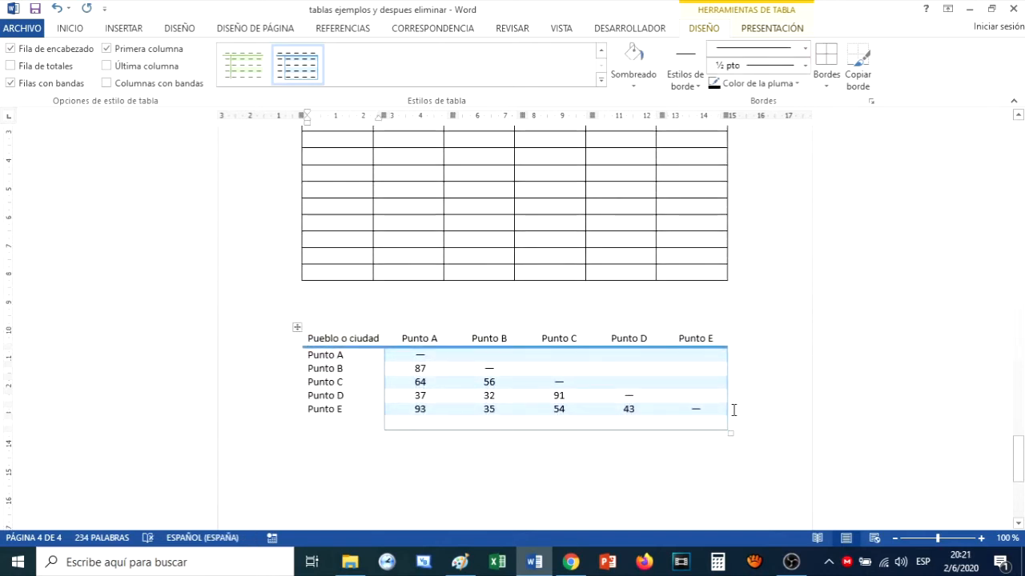
# - Undo the extra bottom row in the matrix table and add a blank line below the table
pyautogui.hotkey('ctrl', 'z')
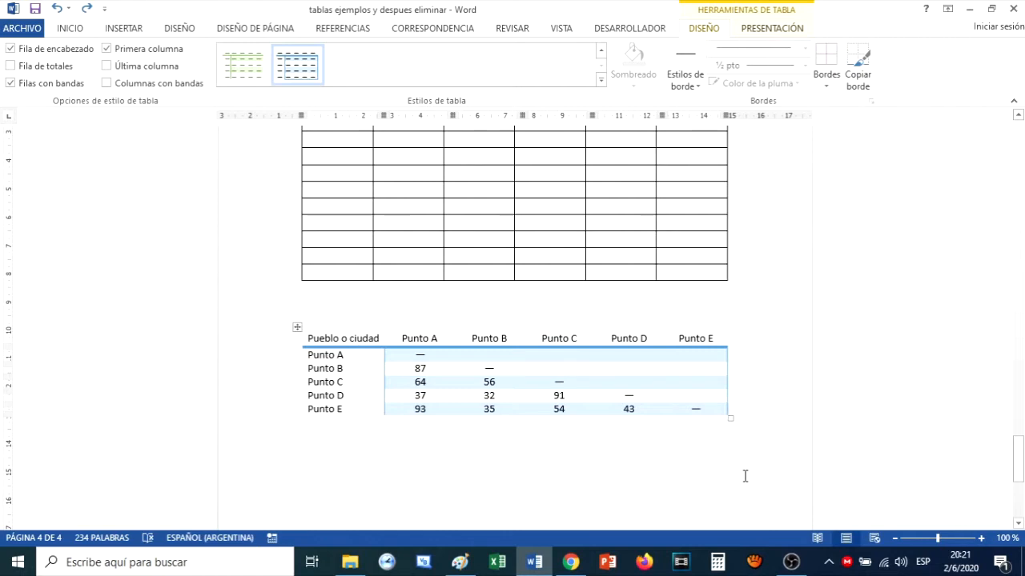
pyautogui.click(742, 476)
pyautogui.press('Return')
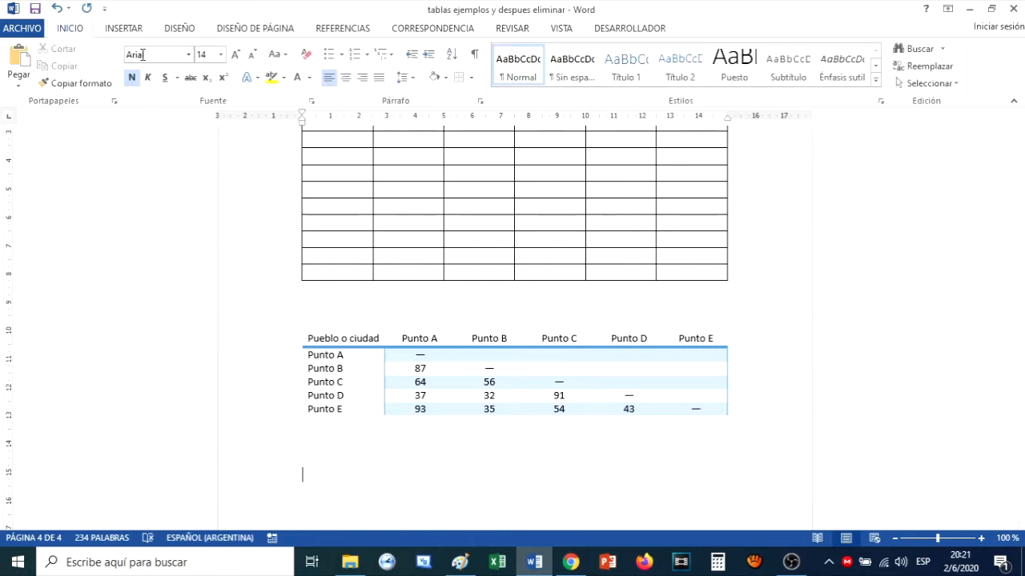
# - Insert the Calendario 2 quick table below the matrix table
pyautogui.click(127, 29)
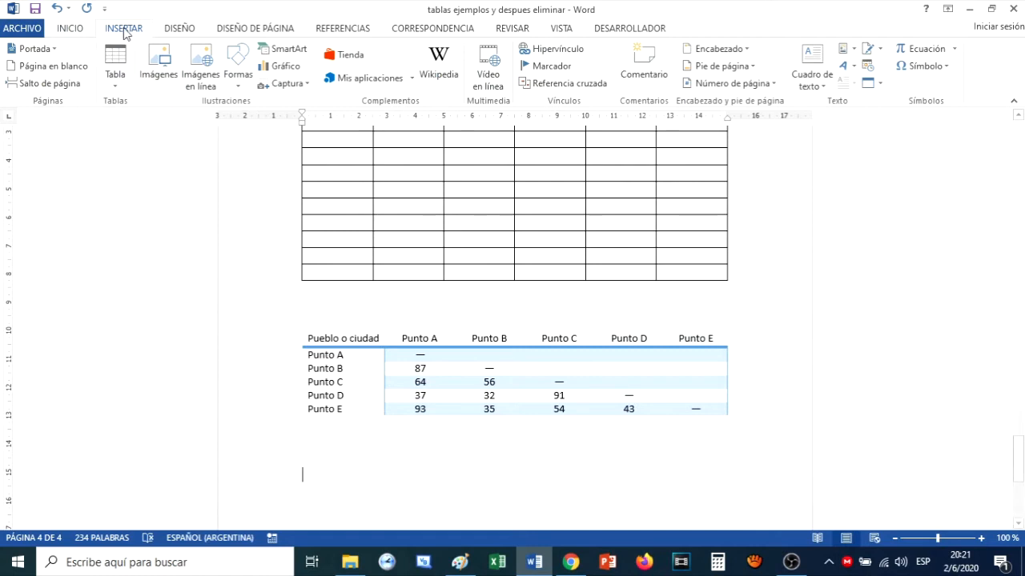
pyautogui.click(124, 88)
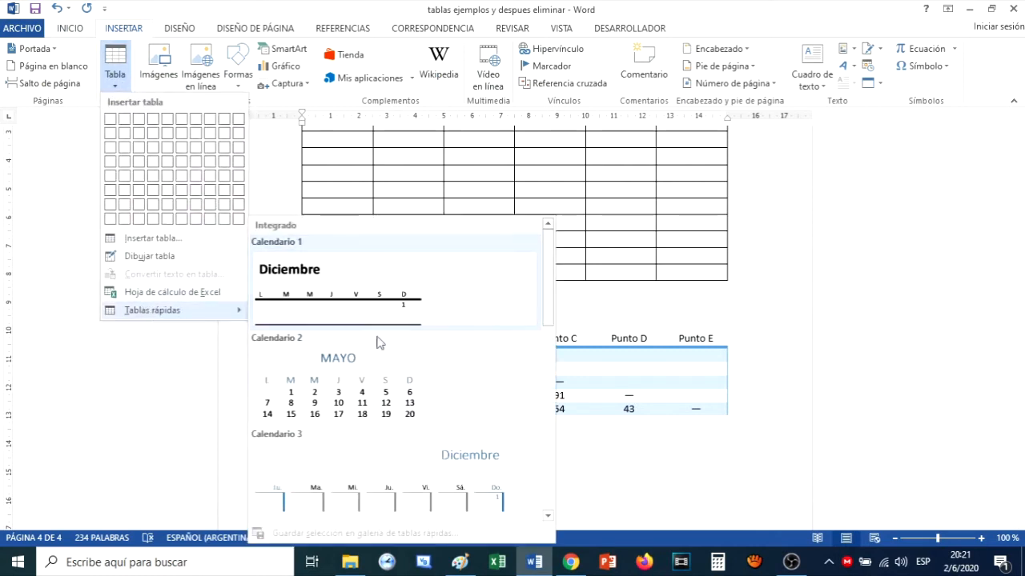
pyautogui.click(356, 397)
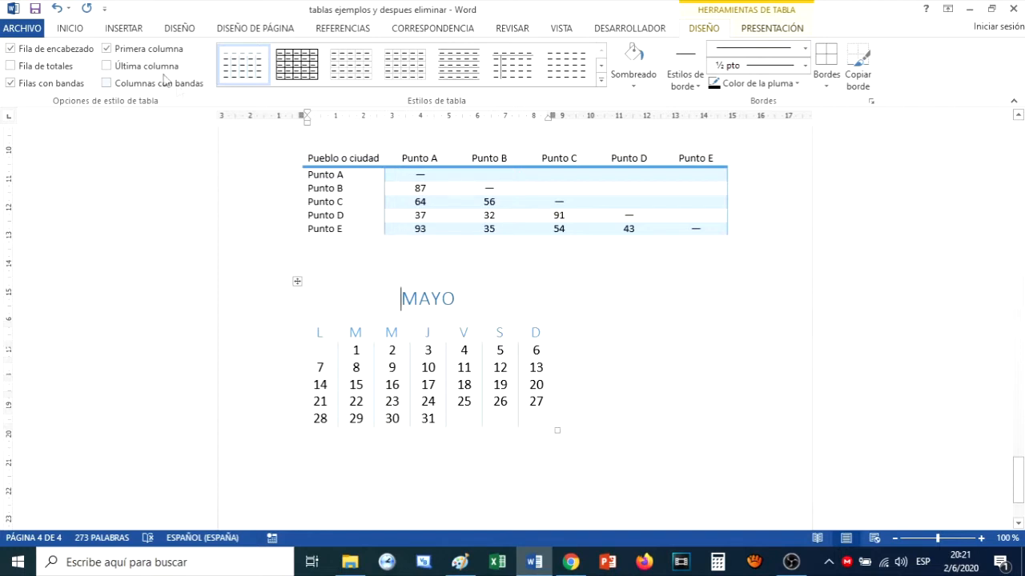
# - Undo the insertion of the calendar and matrix quick tables
pyautogui.click(56, 8)
pyautogui.click(56, 8)
# - Merge all six cells of the table's first row into a single cell
pyautogui.scroll(7, 309, 230)
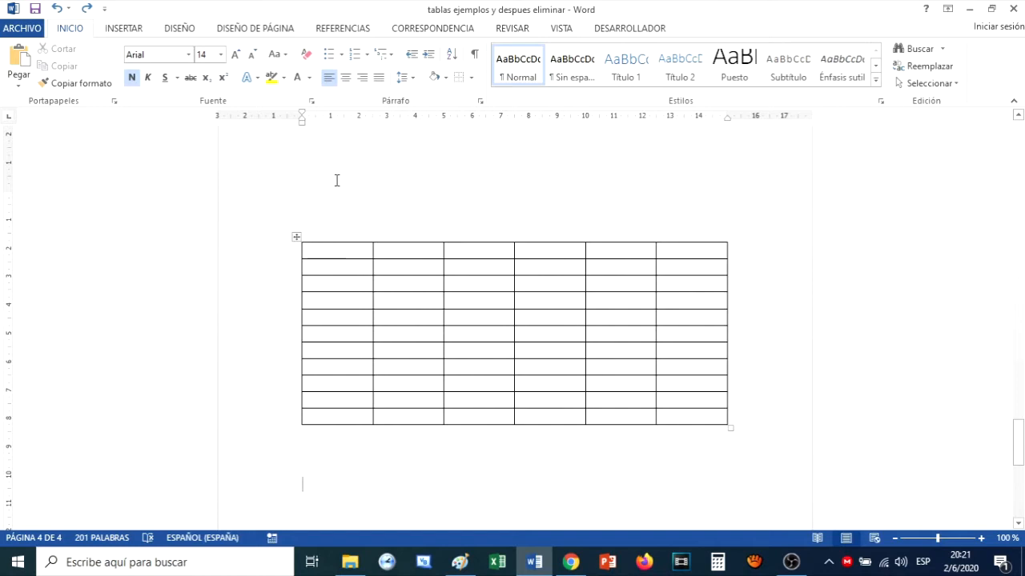
pyautogui.click(310, 252)
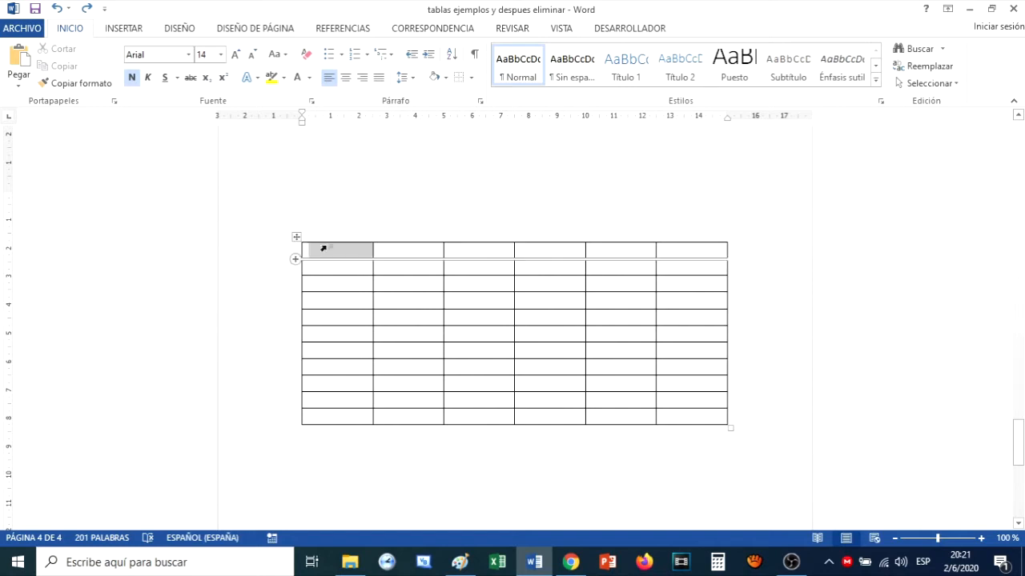
pyautogui.keyDown('shift'); pyautogui.click(697, 252); pyautogui.keyUp('shift')
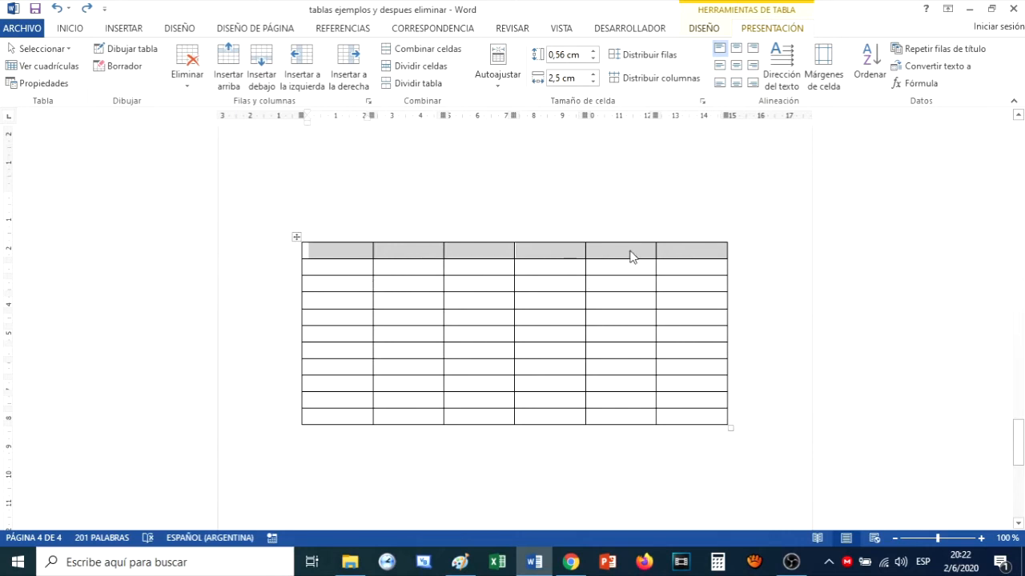
pyautogui.click(420, 52)
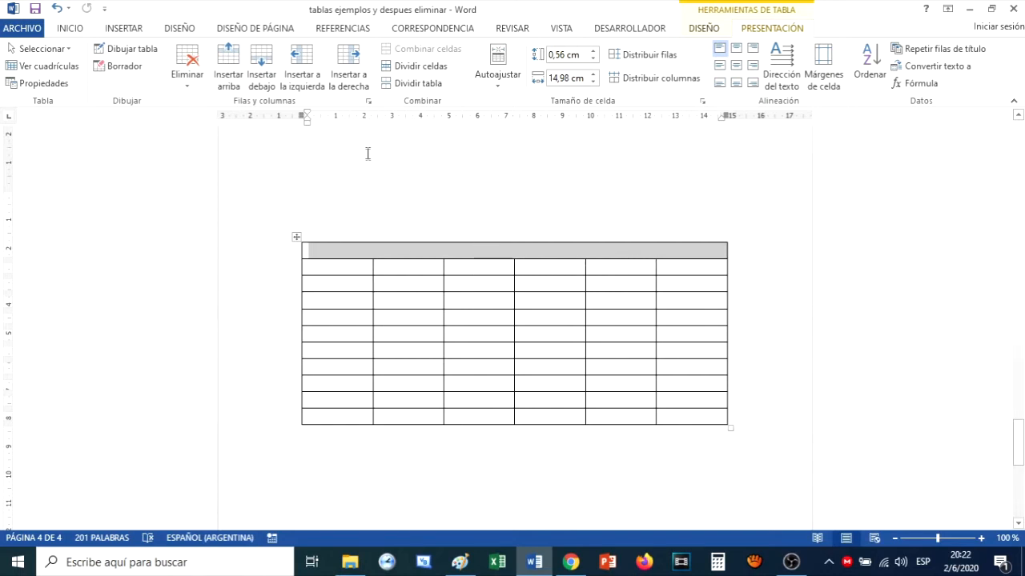
# - Split the merged first row of the table into three columns and one row
pyautogui.click(414, 71)
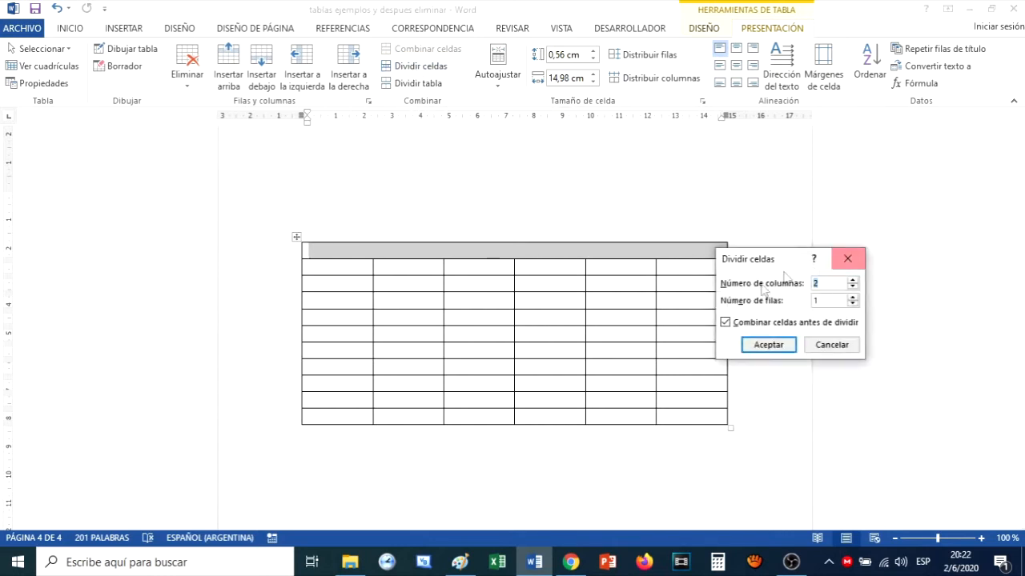
pyautogui.moveTo(765, 256); pyautogui.dragTo(336, 200)
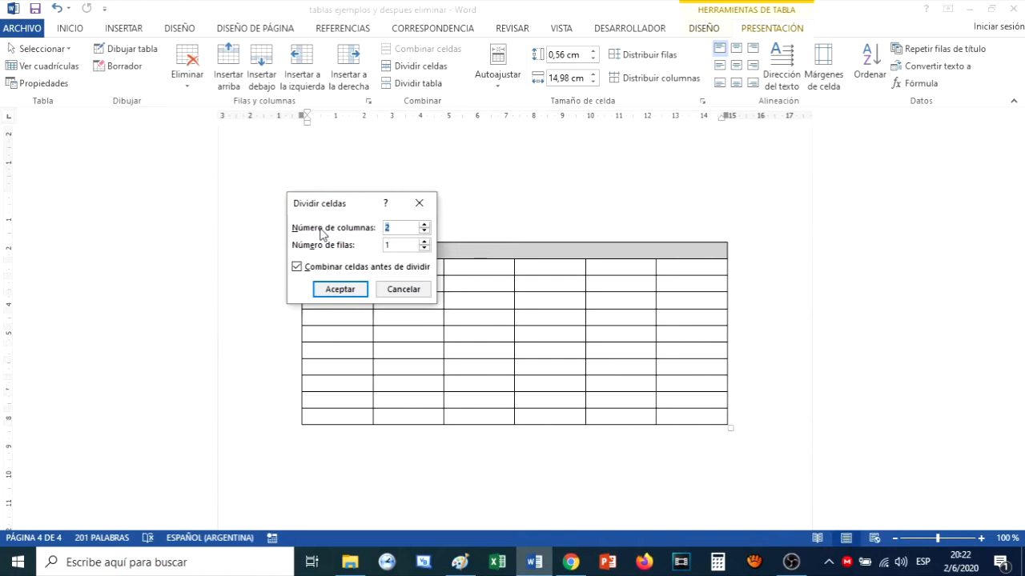
pyautogui.click(424, 225)
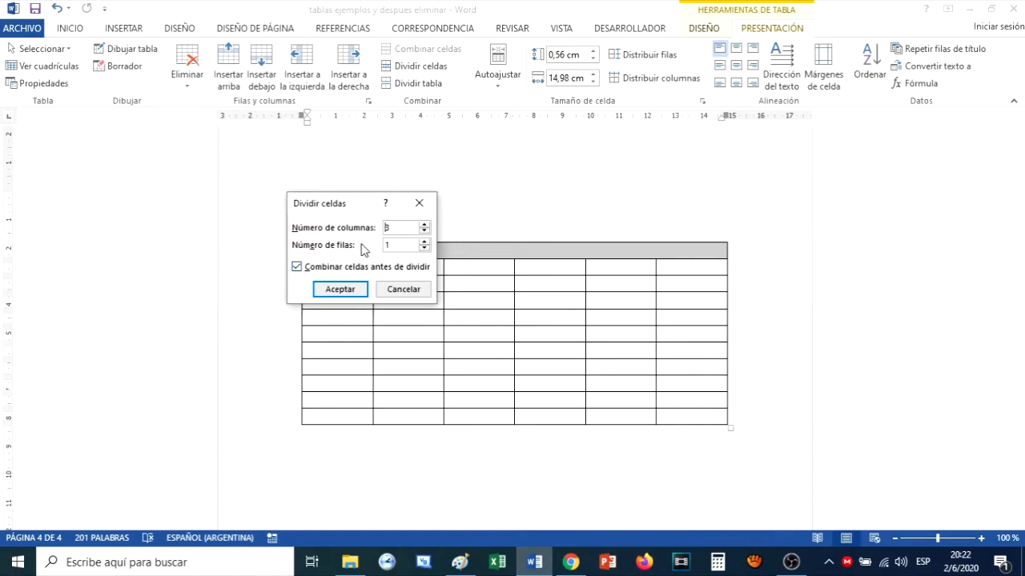
pyautogui.click(340, 290)
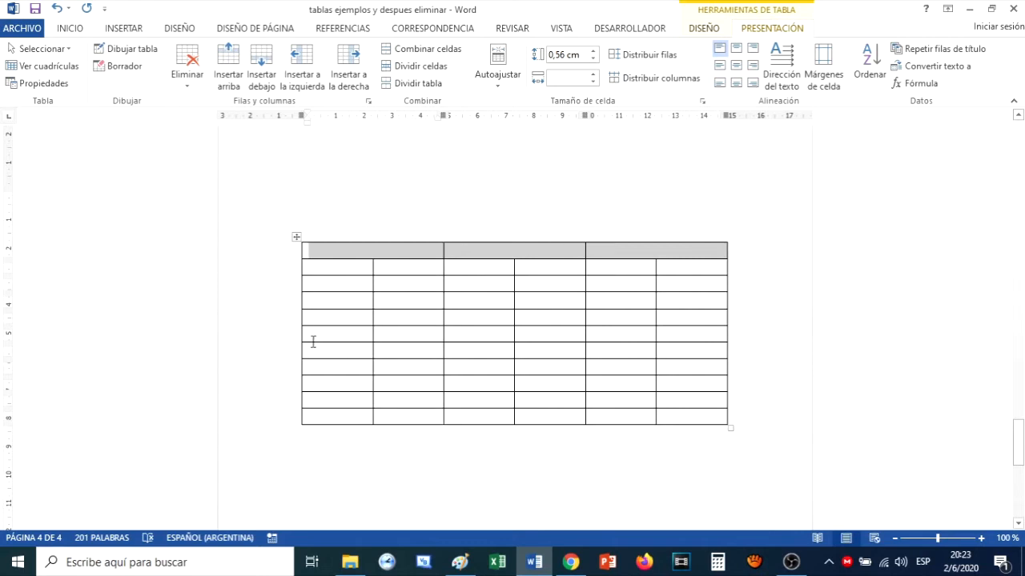
# - Split the table in two so that its sixth row starts the second table
pyautogui.moveTo(301, 336)
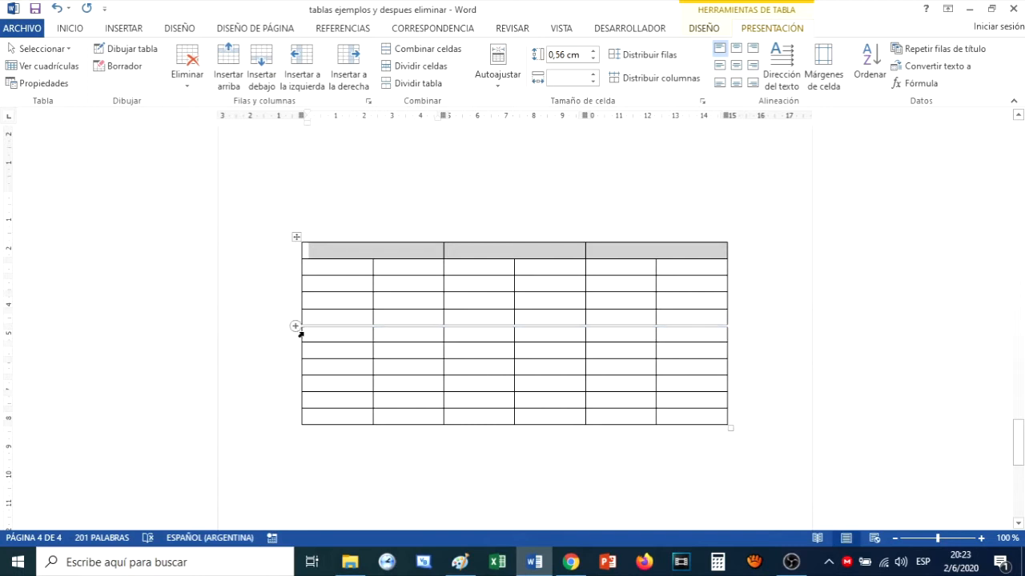
pyautogui.click(305, 335)
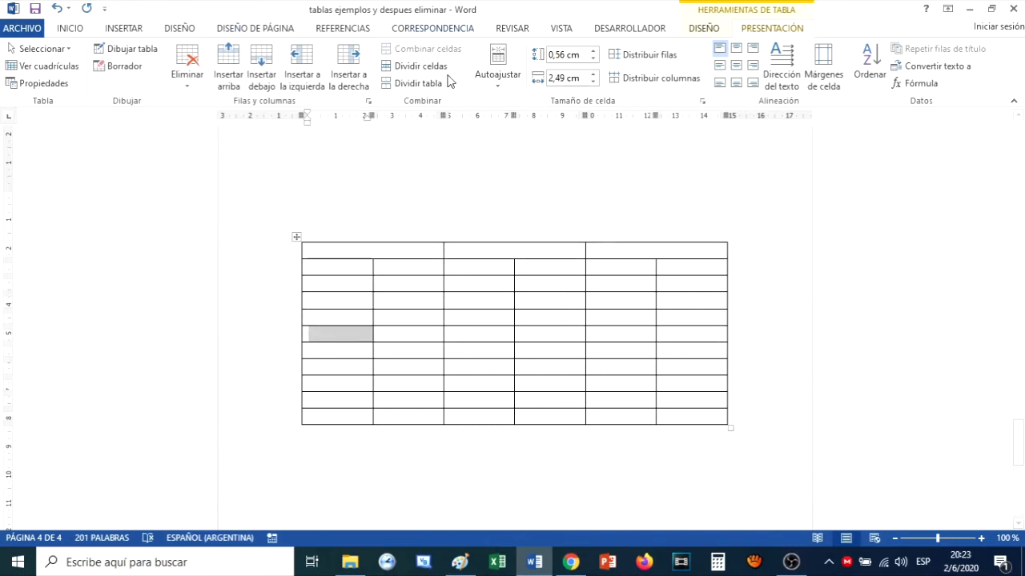
pyautogui.click(430, 84)
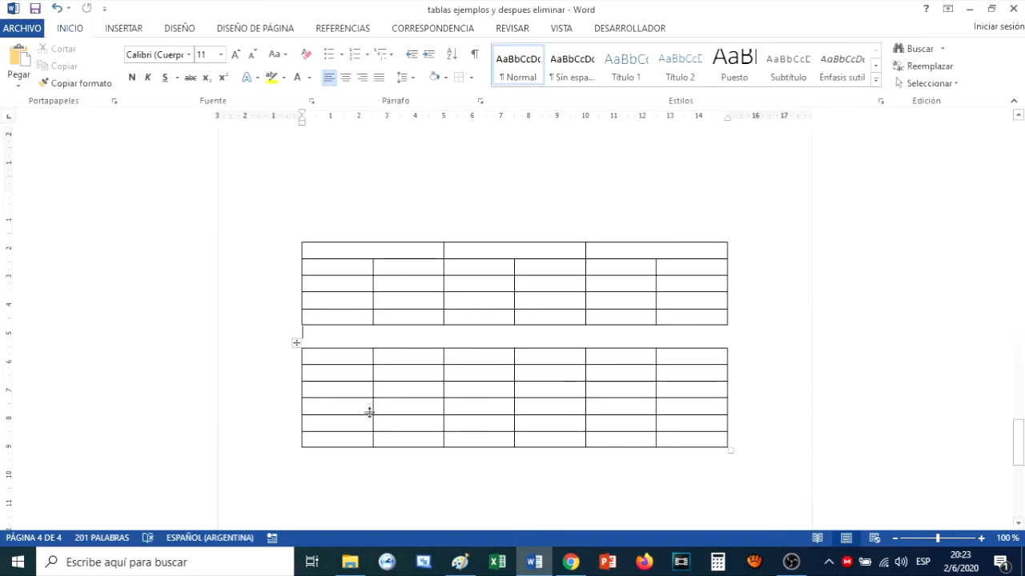
# - Split the six first-row cells of the lower table into three columns, merging them before the split
pyautogui.moveTo(320, 361); pyautogui.dragTo(675, 364)
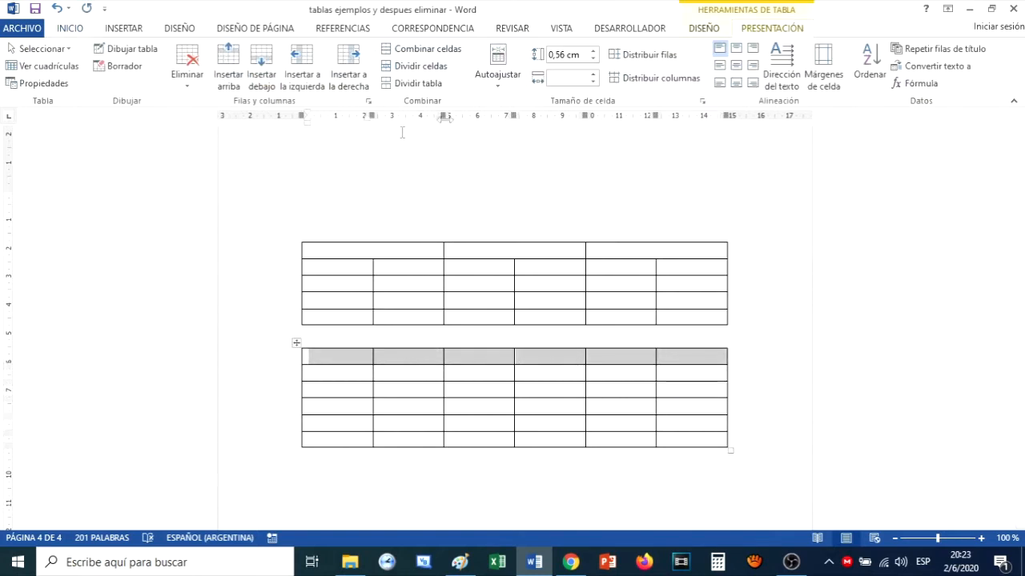
pyautogui.click(432, 67)
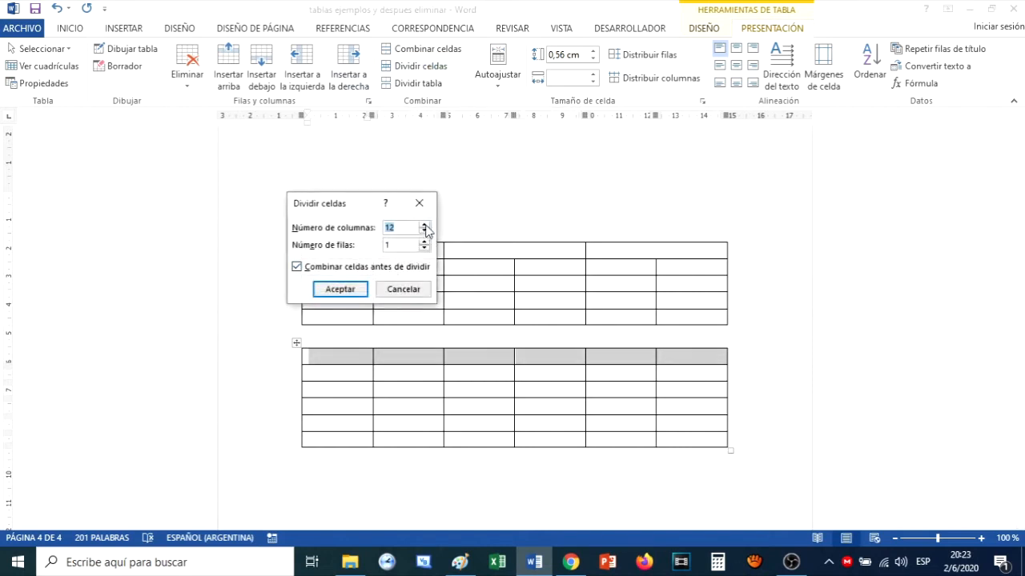
pyautogui.moveTo(346, 207); pyautogui.dragTo(314, 134)
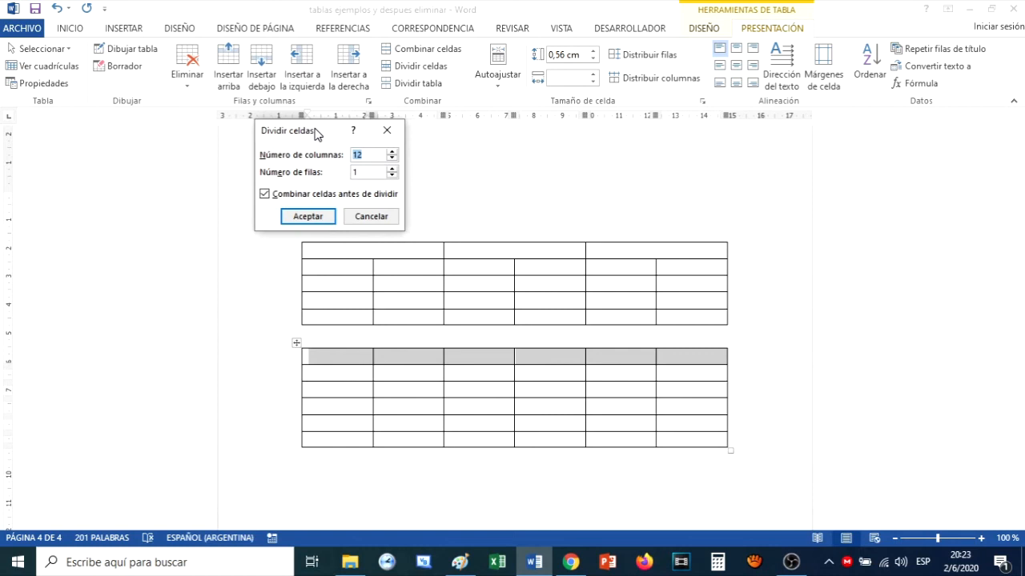
pyautogui.write('3')
pyautogui.click(320, 218)
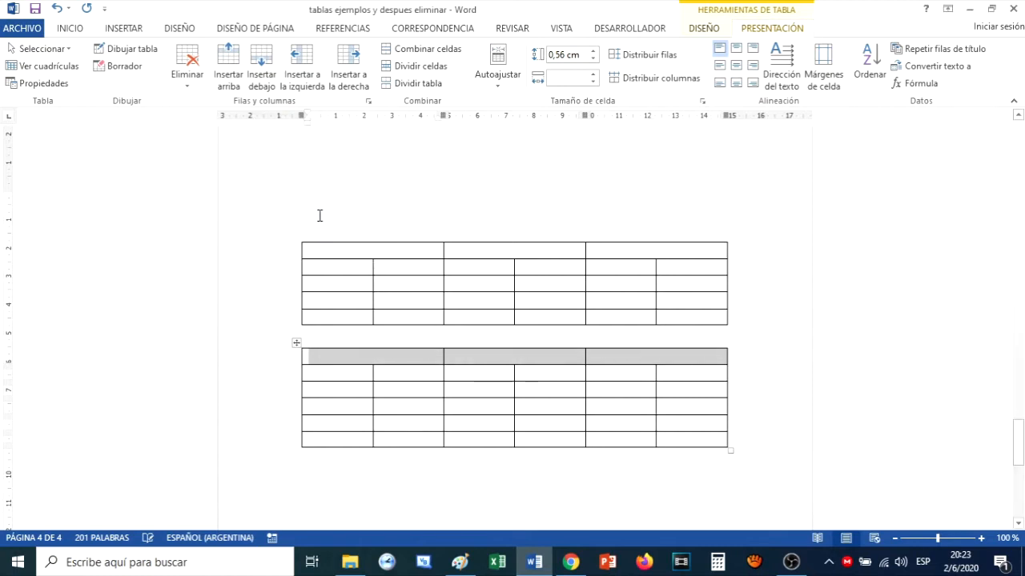
pyautogui.click(407, 360)
pyautogui.click(474, 360)
pyautogui.click(621, 357)
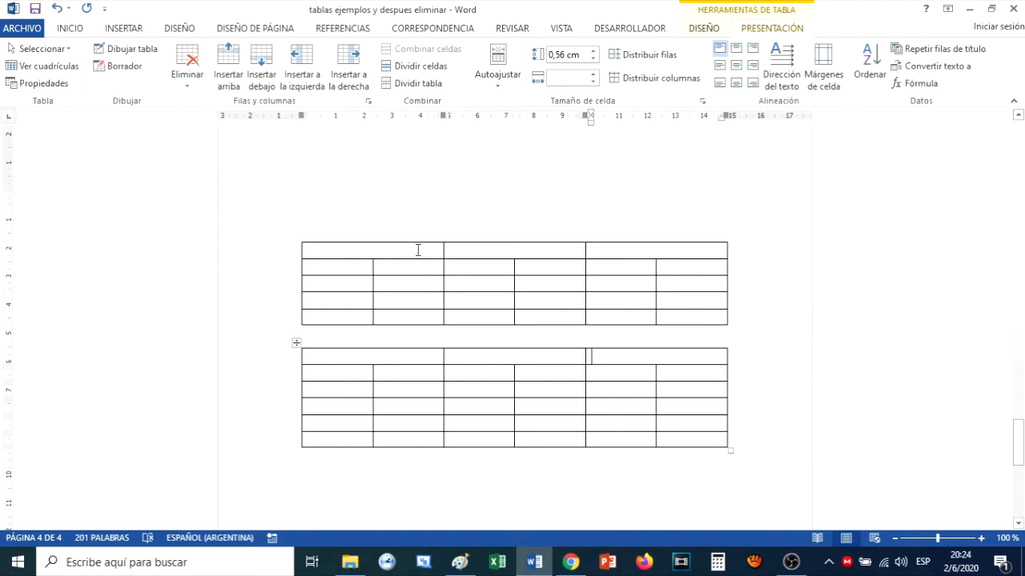
# - Apply the orange banded table style with a solid header row to the whole upper table
pyautogui.click(286, 254)
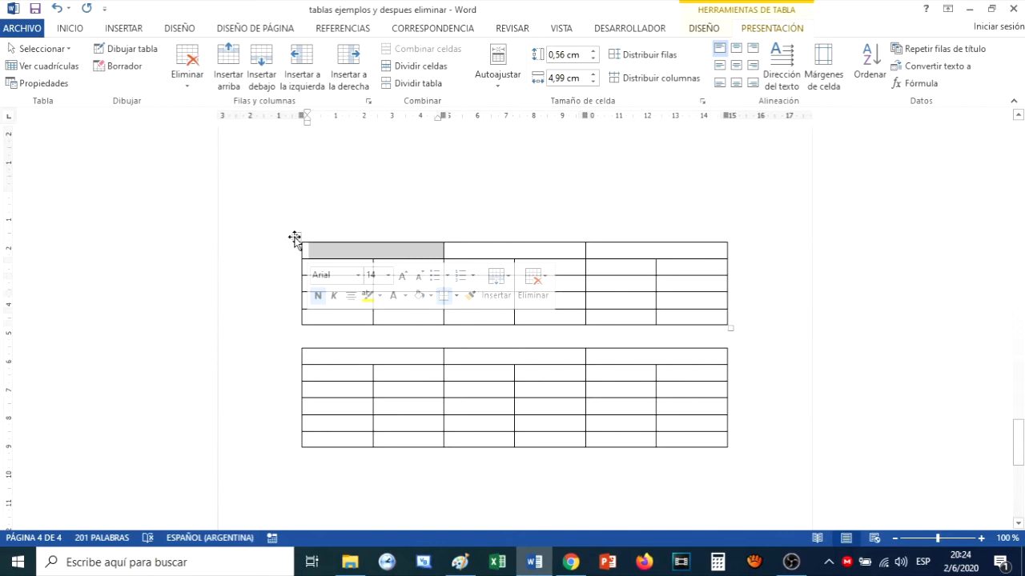
pyautogui.click(297, 237)
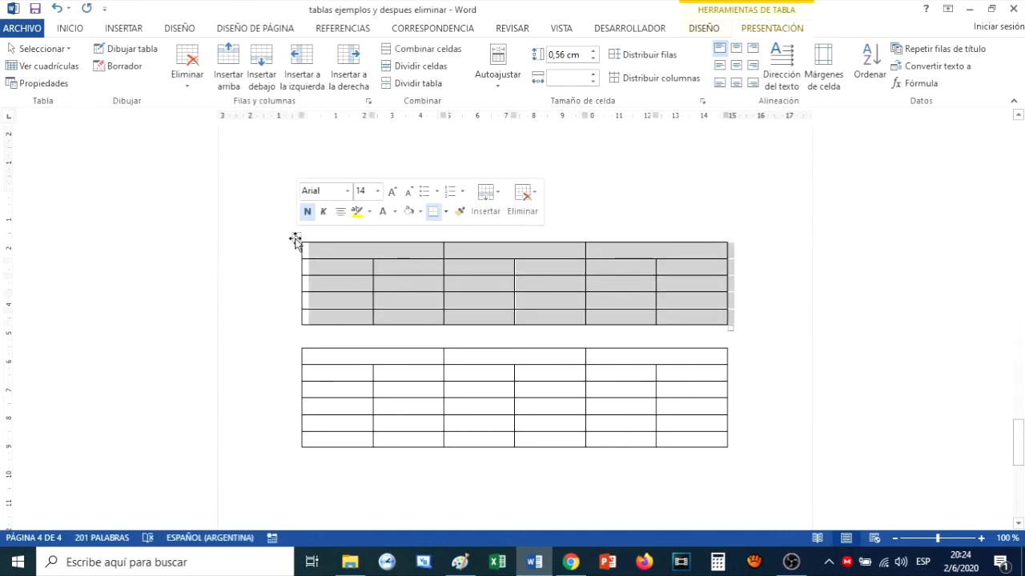
pyautogui.click(704, 28)
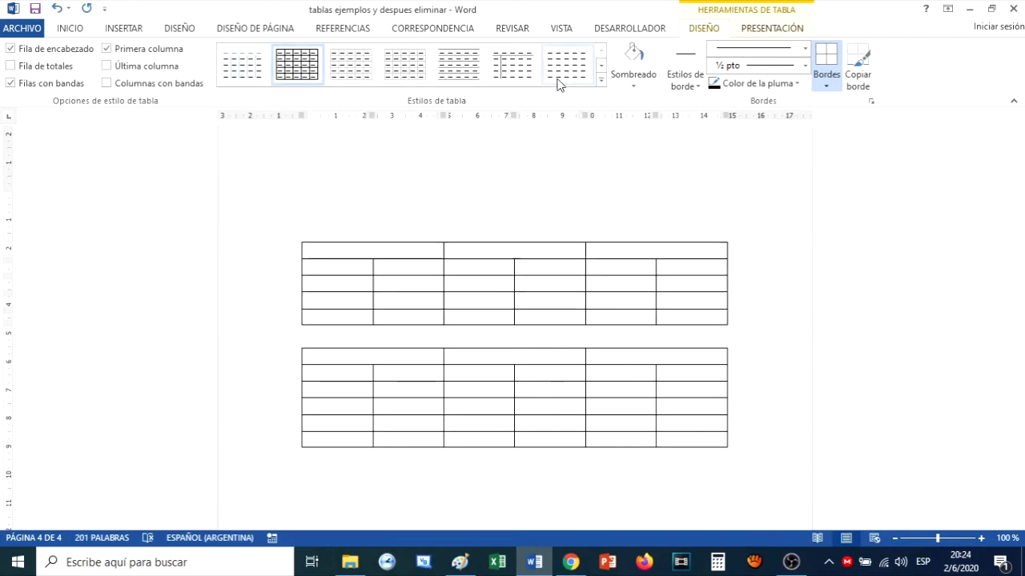
pyautogui.click(602, 66)
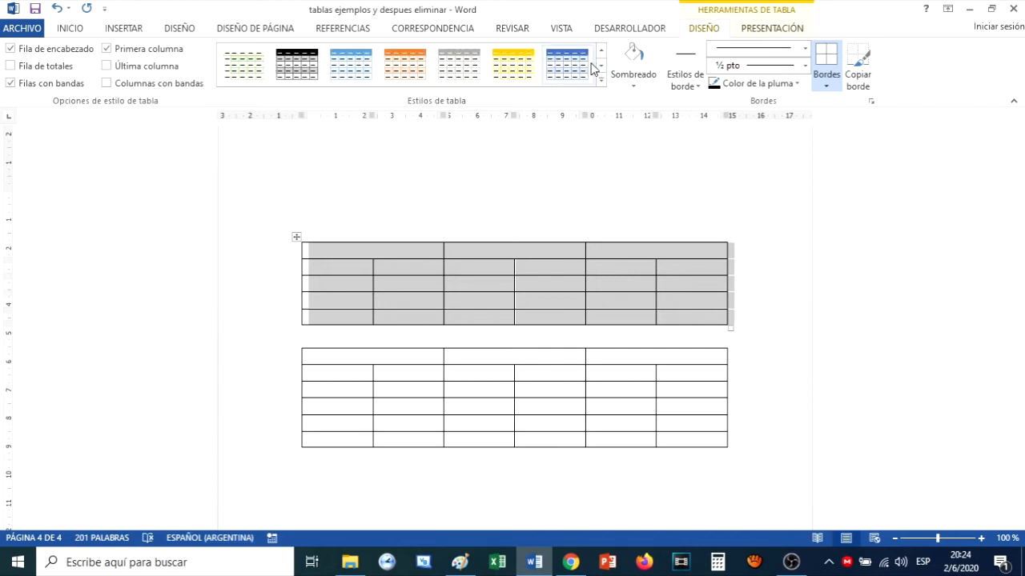
pyautogui.click(402, 72)
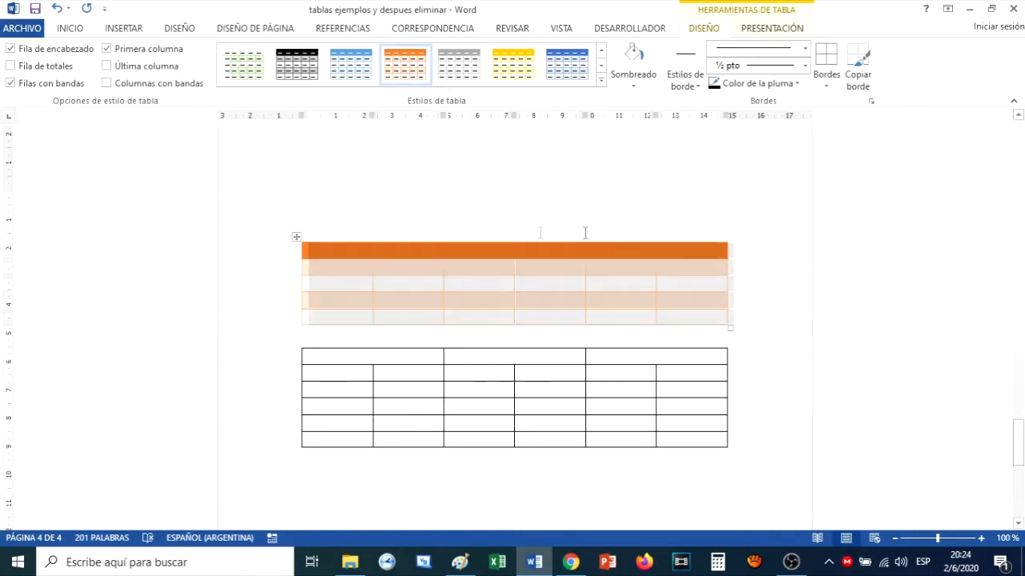
pyautogui.click(759, 273)
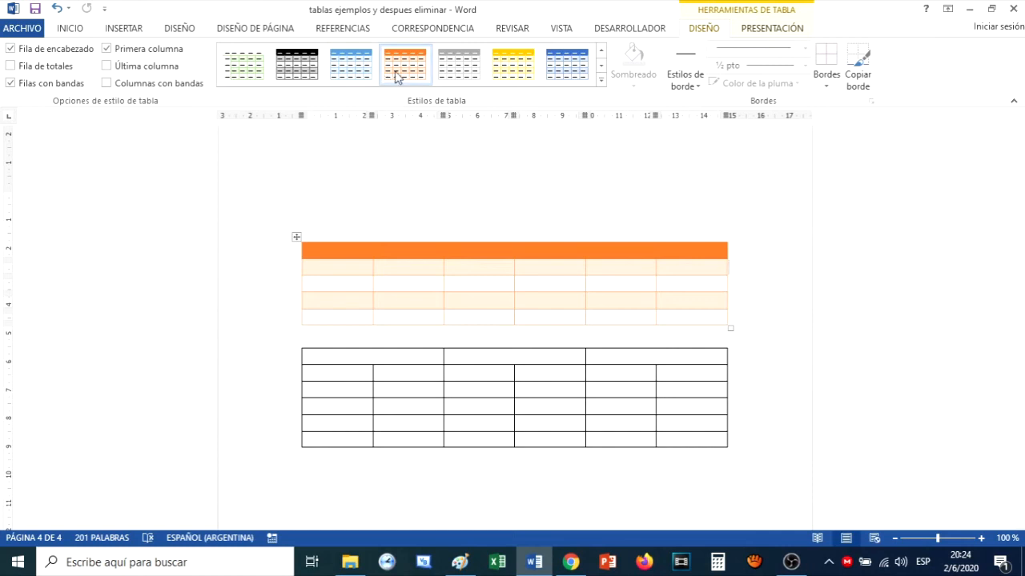
# - Apply the blue banded table style with a solid header row to the whole upper table
pyautogui.click(297, 238)
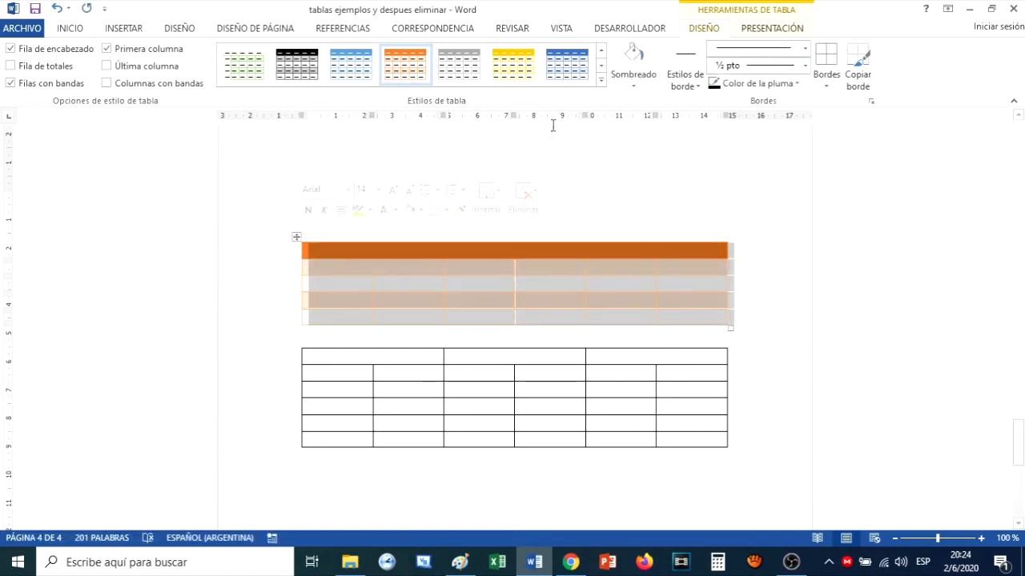
pyautogui.click(567, 64)
pyautogui.click(510, 224)
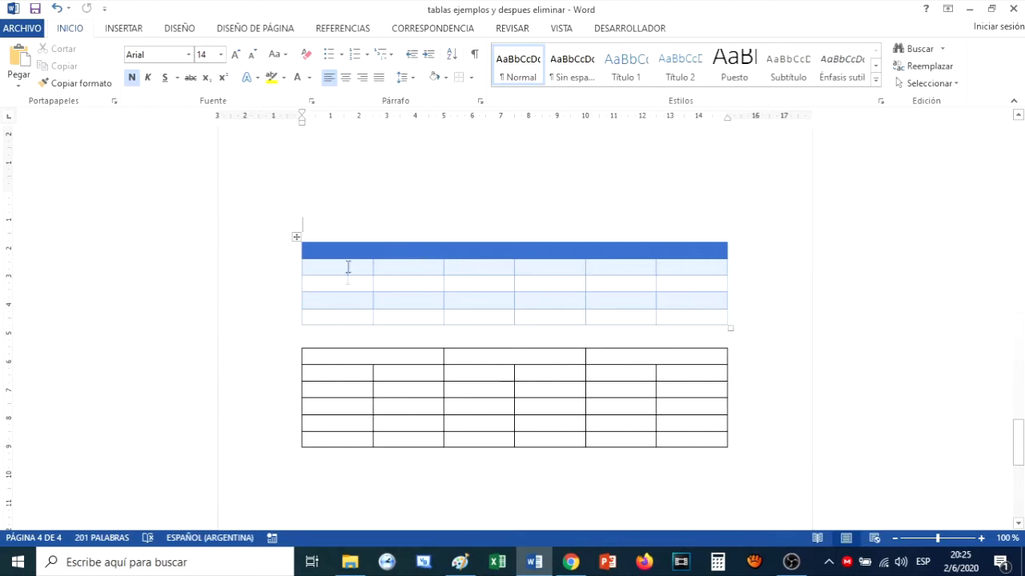
# - Apply the plain style with only header-row and first-column lines to the lower table and place the cursor in its cells
pyautogui.click(293, 344)
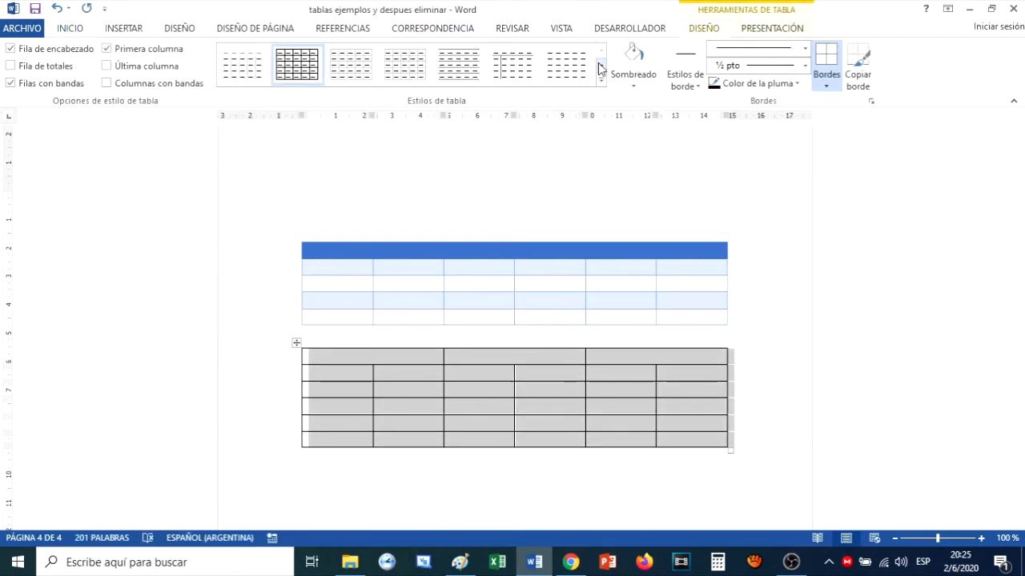
pyautogui.click(522, 70)
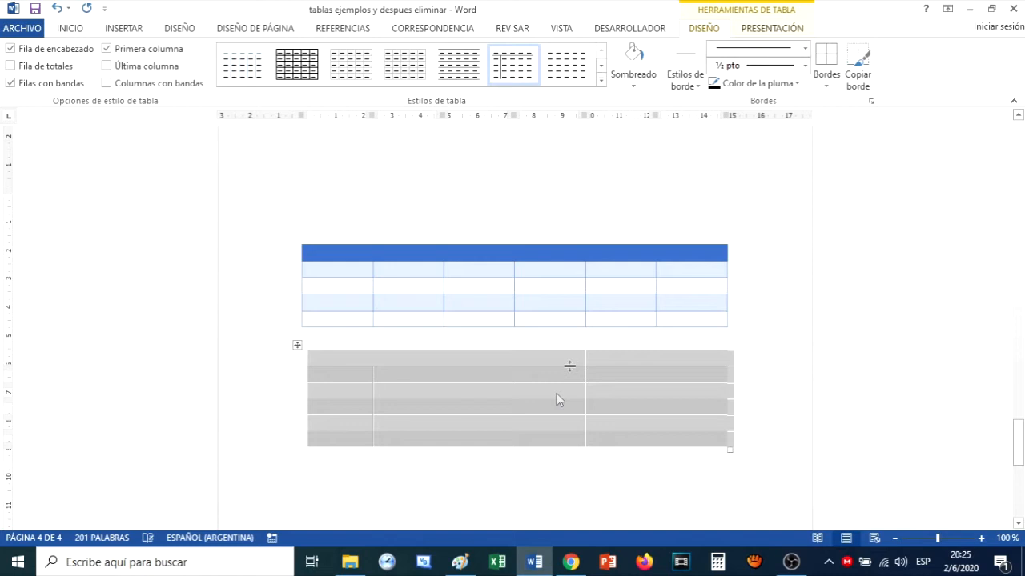
pyautogui.click(540, 411)
pyautogui.click(447, 409)
pyautogui.click(472, 389)
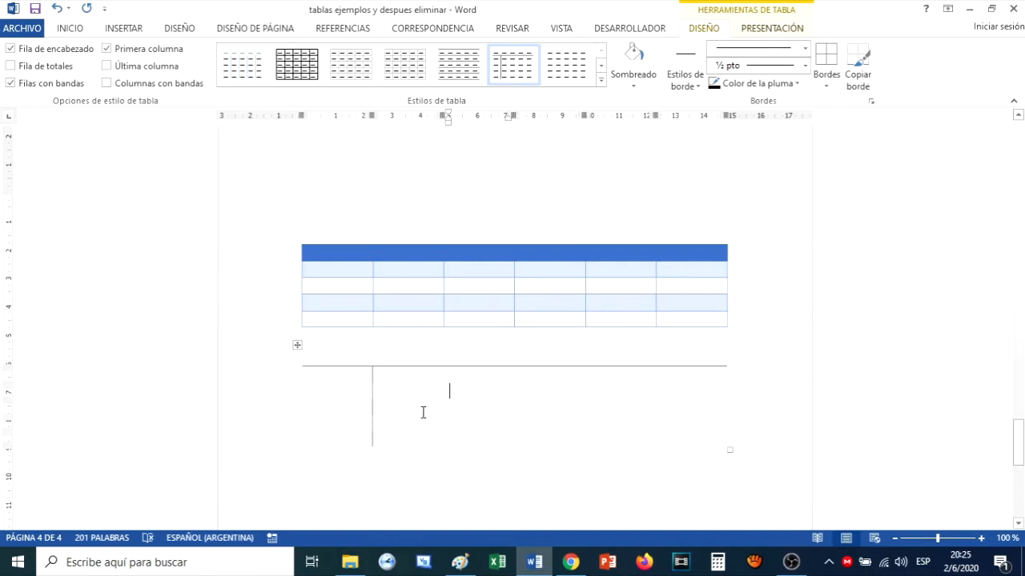
pyautogui.scroll(-1, 400, 396)
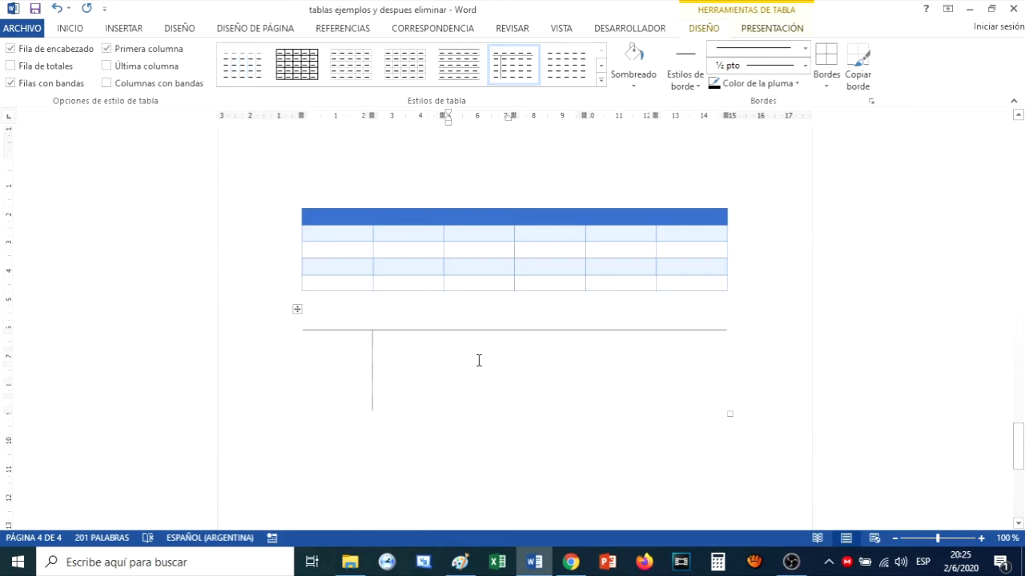
pyautogui.click(336, 357)
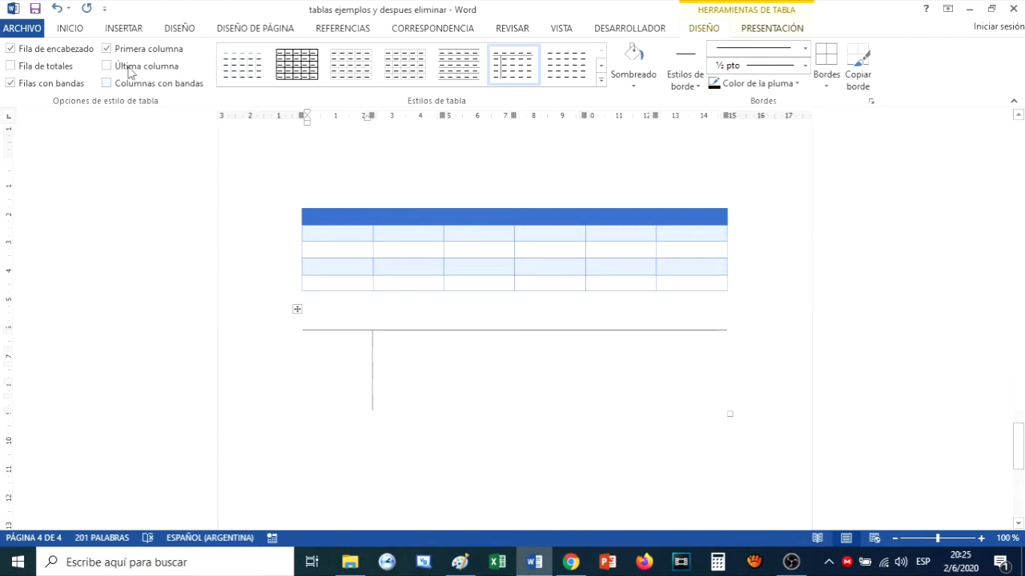
# - Undo the plain style applied to the lower table and clear the table selection
pyautogui.click(61, 8)
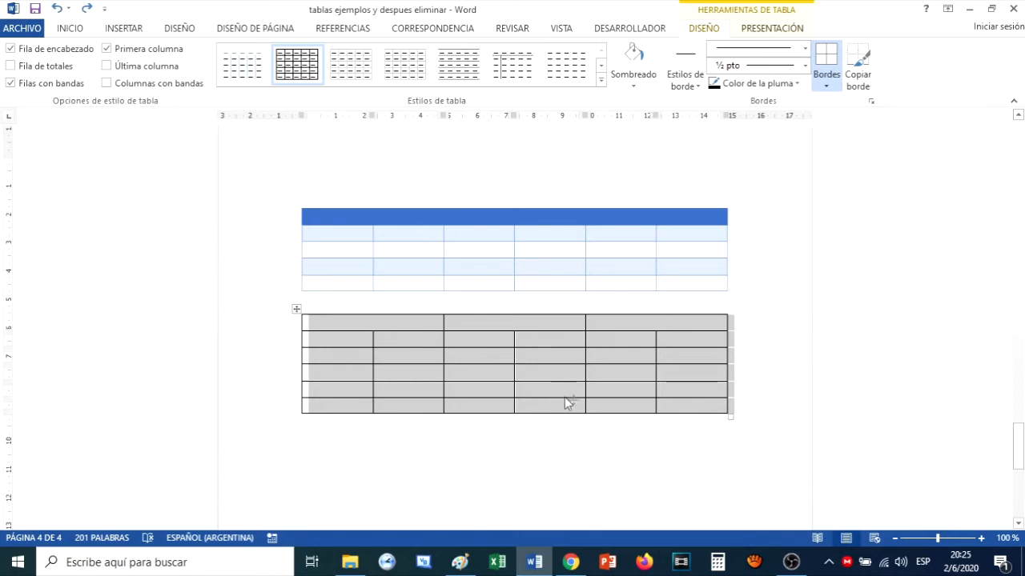
pyautogui.click(368, 427)
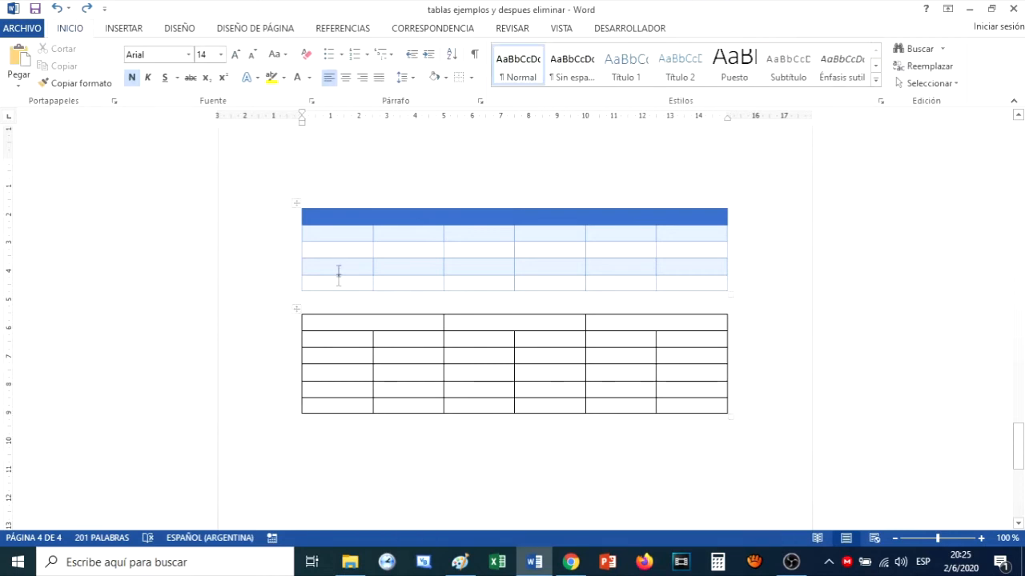
pyautogui.click(487, 219)
# - Shade the whole first row of the lower table with a darker blue theme fill, applied to its cells
pyautogui.click(304, 322)
pyautogui.click(303, 321)
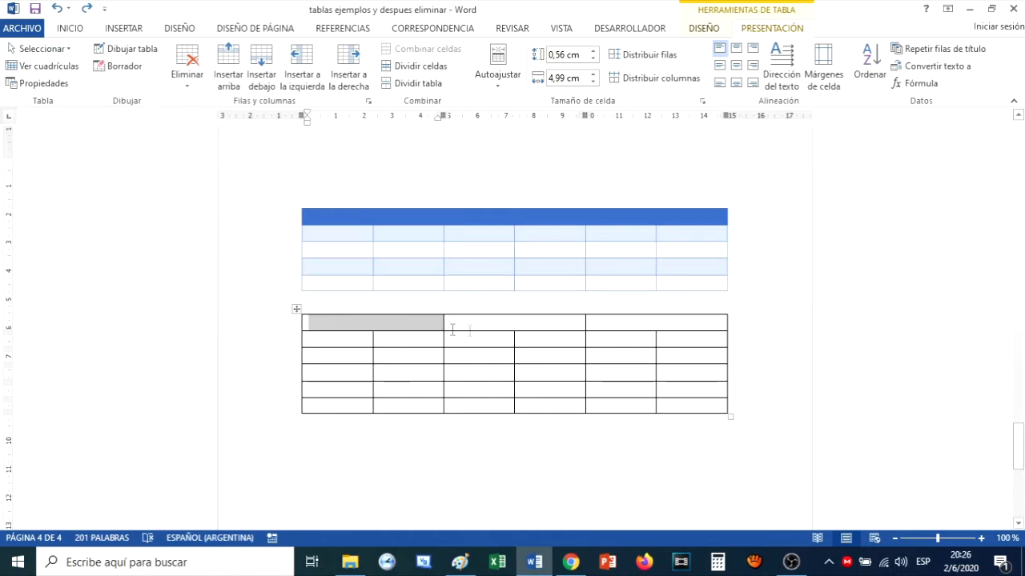
pyautogui.click(70, 50)
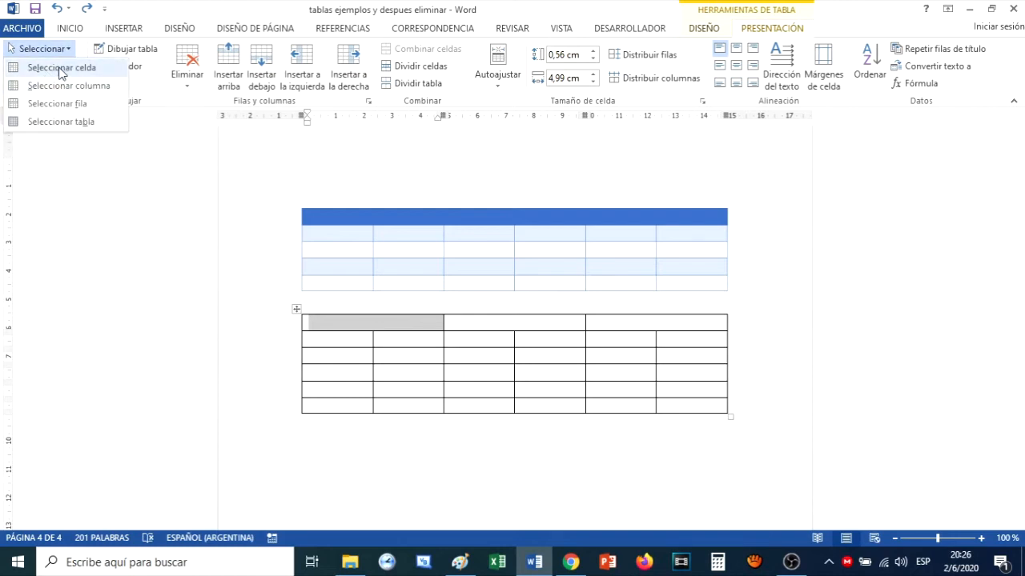
pyautogui.click(60, 104)
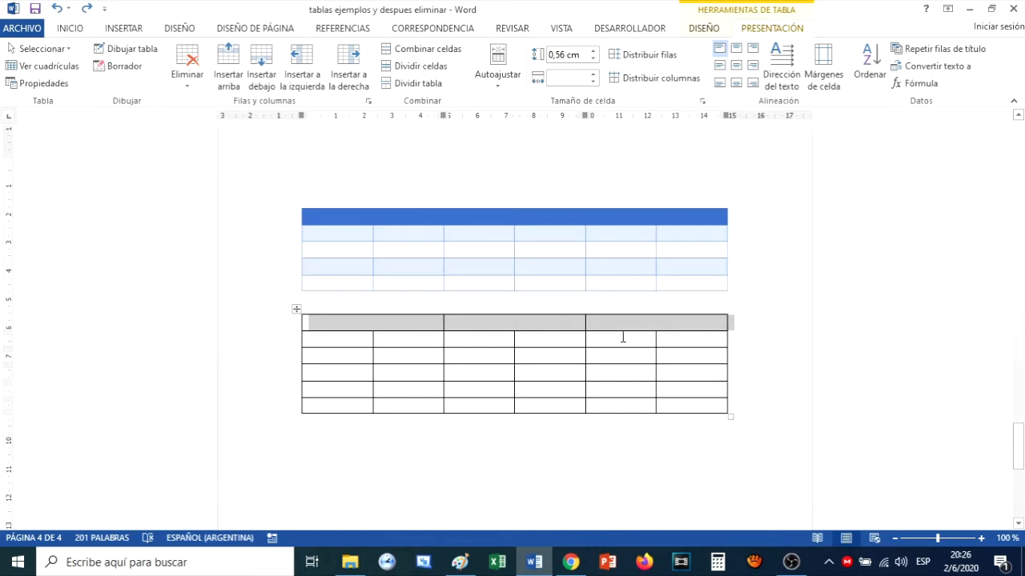
pyautogui.click(706, 28)
pyautogui.click(830, 90)
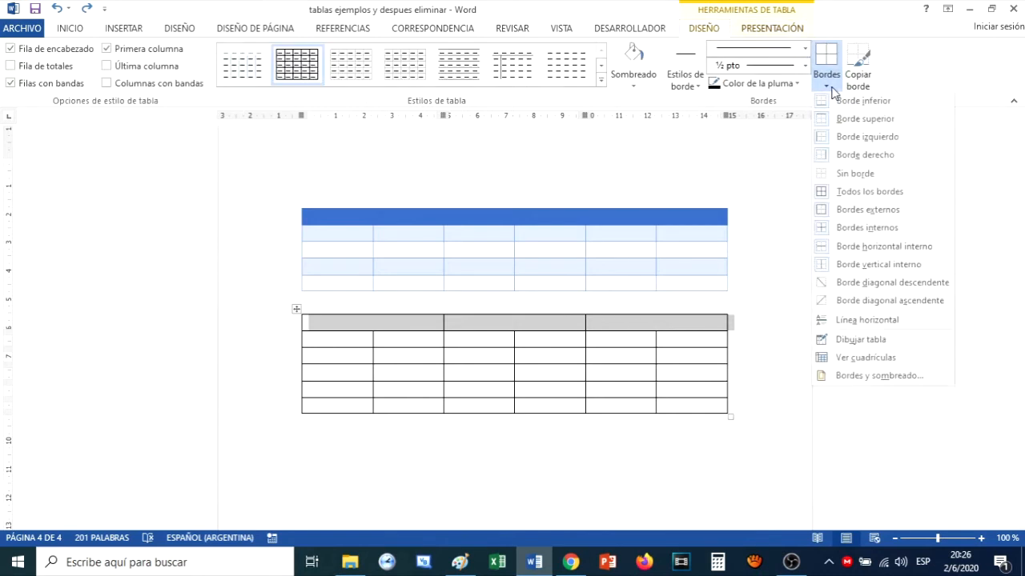
pyautogui.click(864, 383)
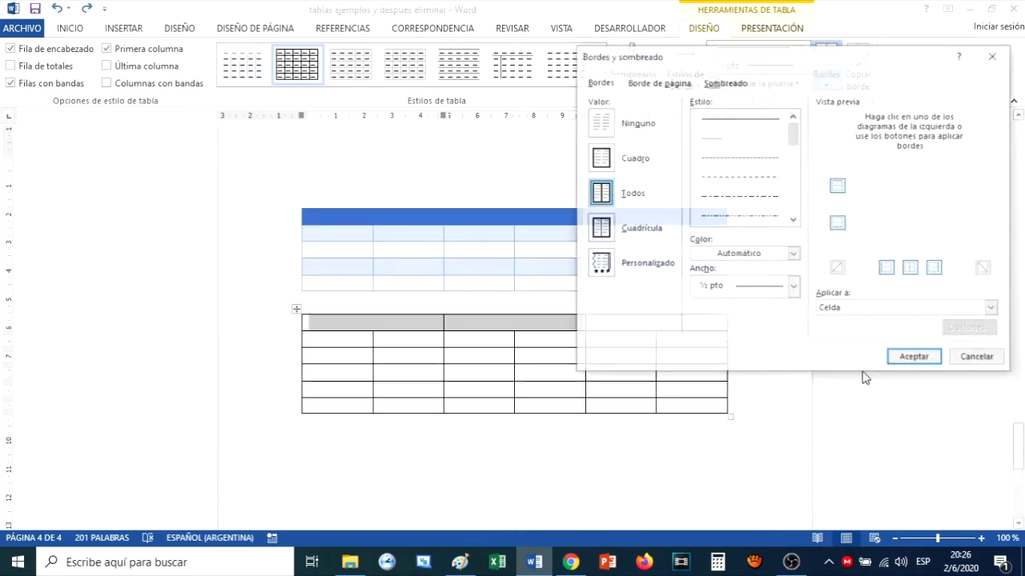
pyautogui.moveTo(702, 62); pyautogui.dragTo(759, 44)
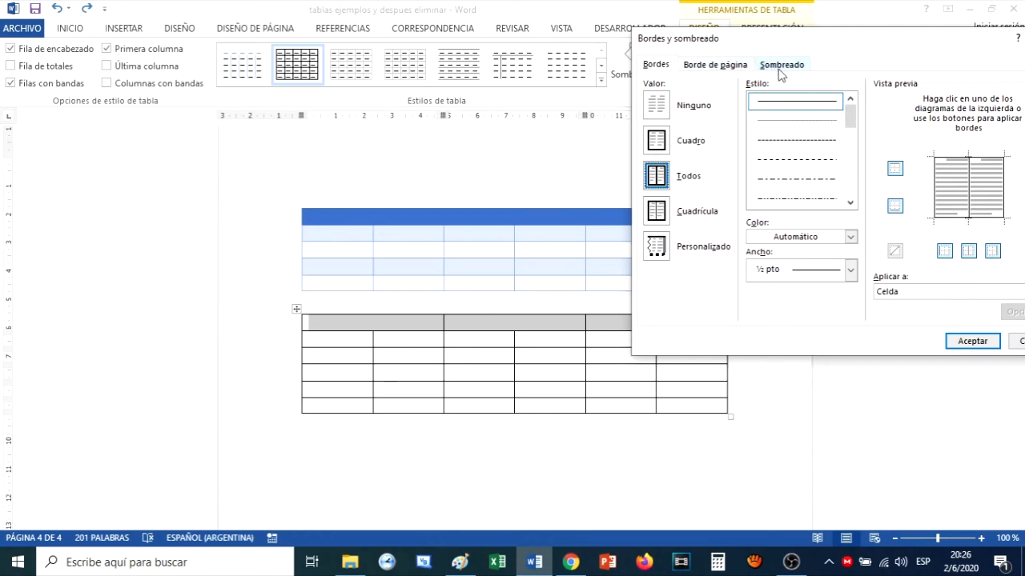
pyautogui.click(777, 67)
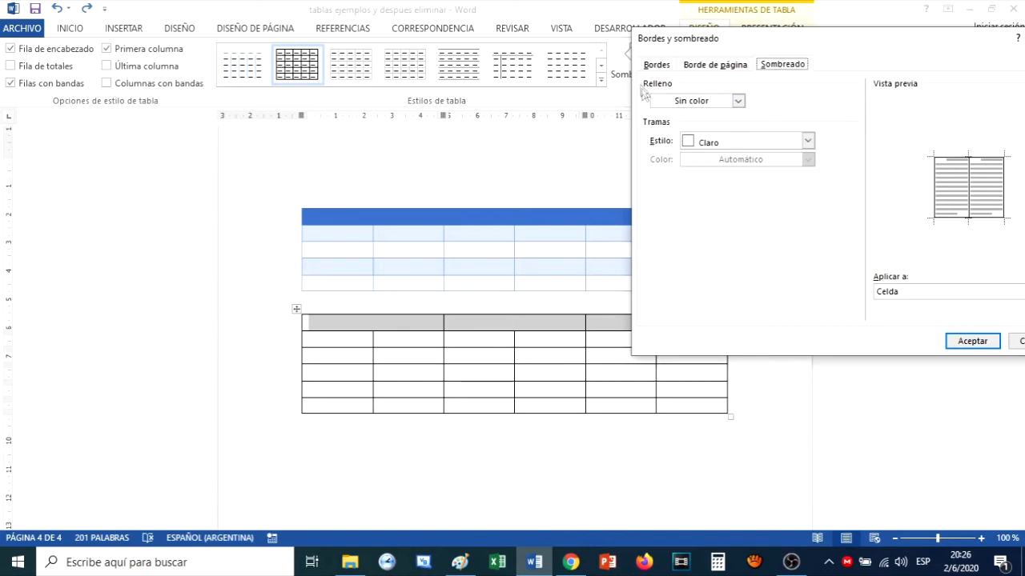
pyautogui.click(737, 103)
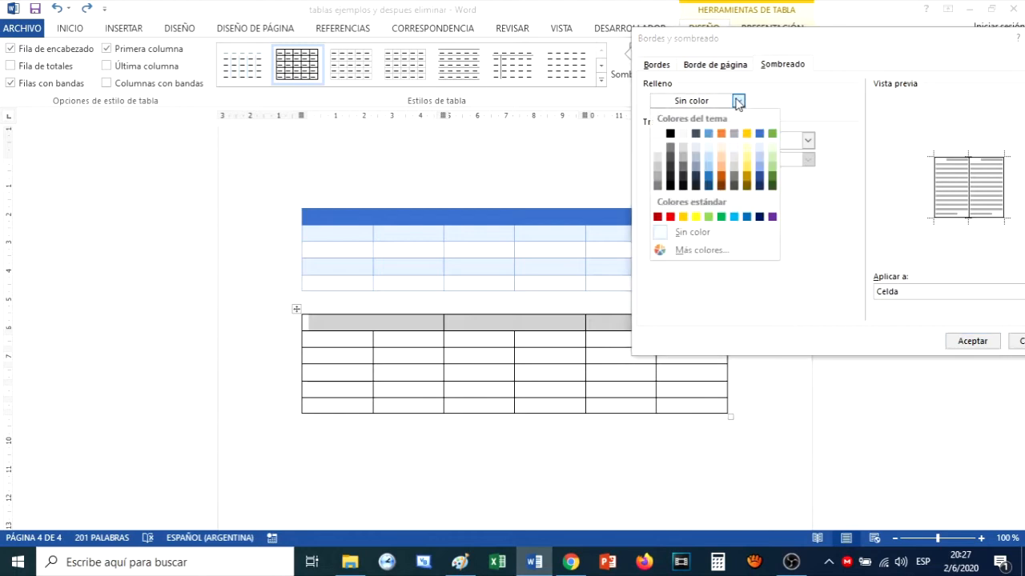
pyautogui.click(709, 179)
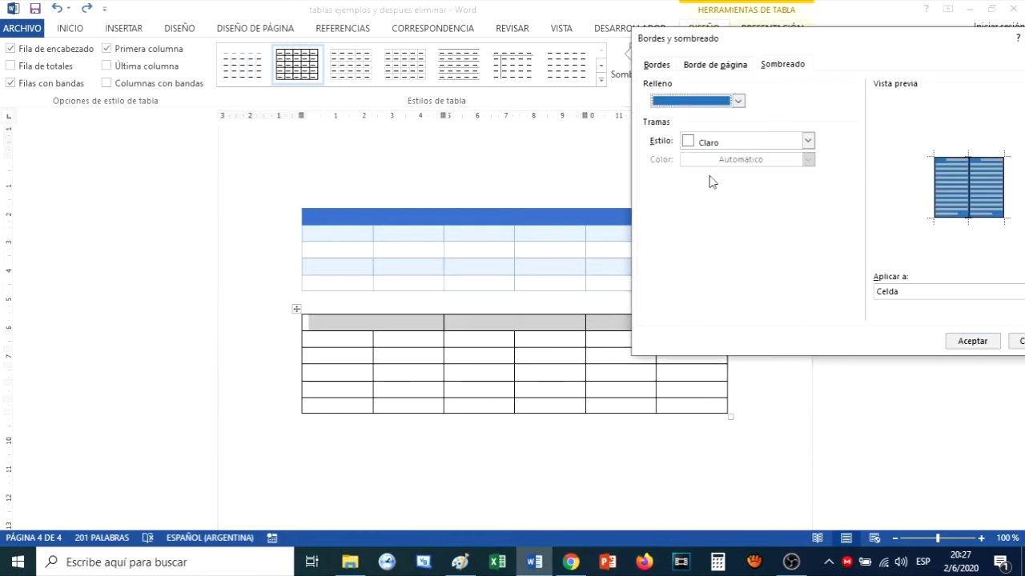
pyautogui.click(977, 342)
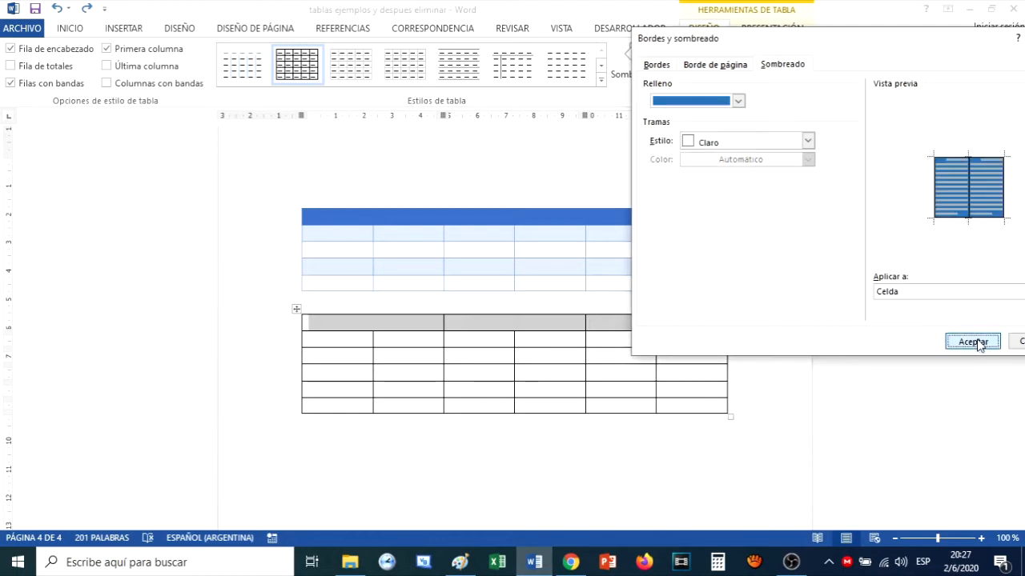
pyautogui.click(790, 368)
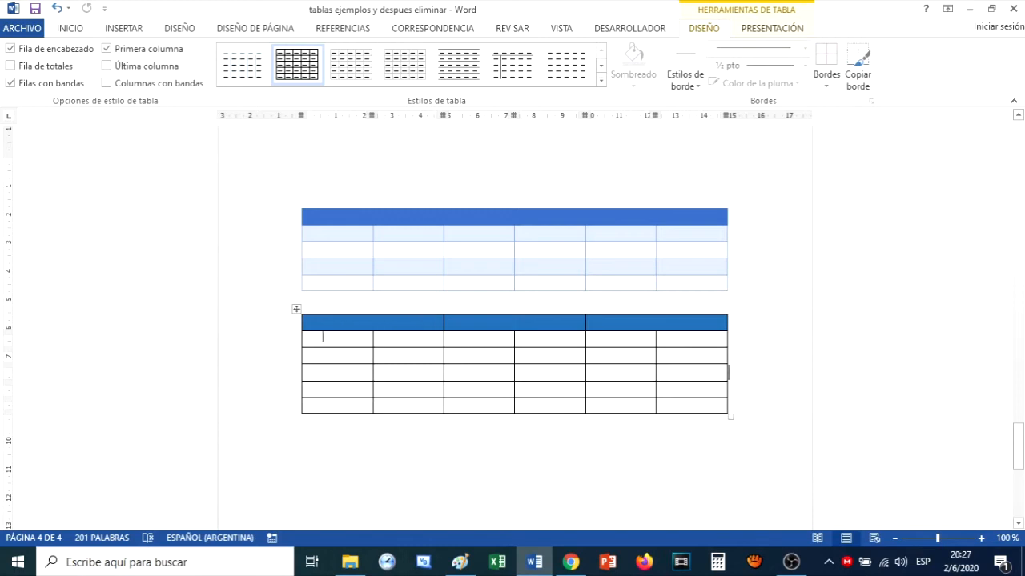
# - Select the lower table's whole first row and clear its inner vertical border in the borders and shading settings
pyautogui.click(303, 325)
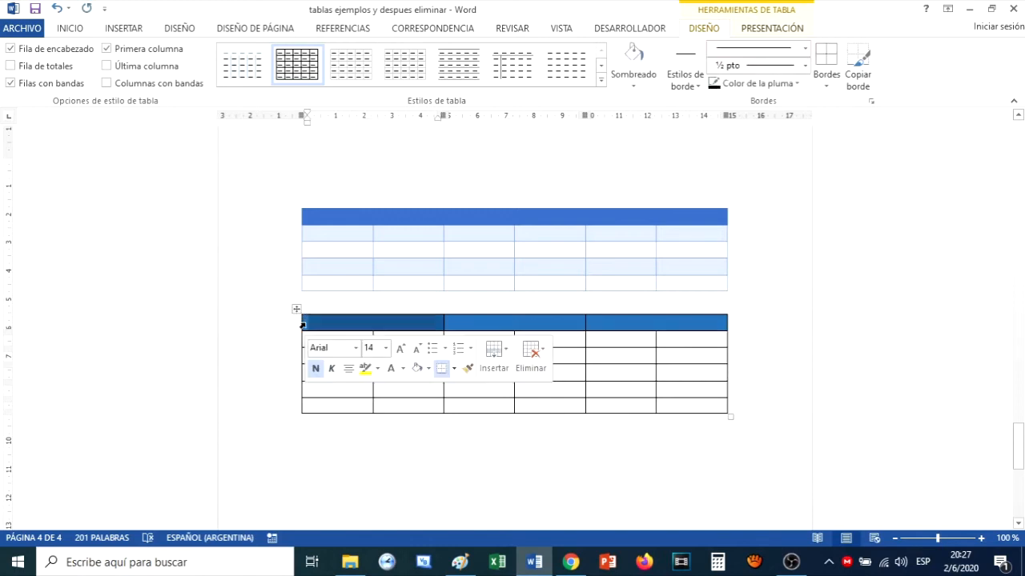
pyautogui.click(770, 28)
pyautogui.click(41, 49)
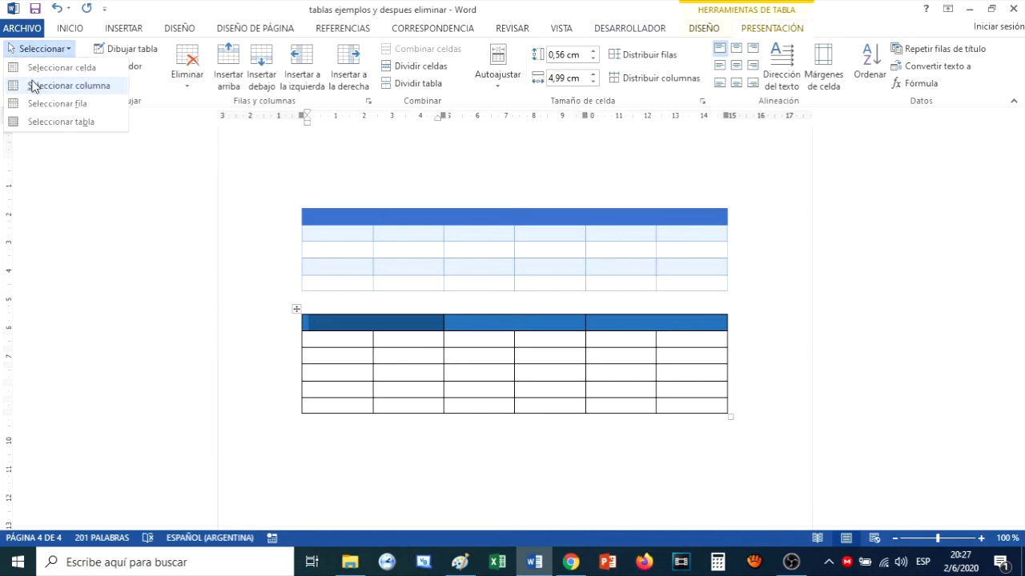
pyautogui.click(71, 103)
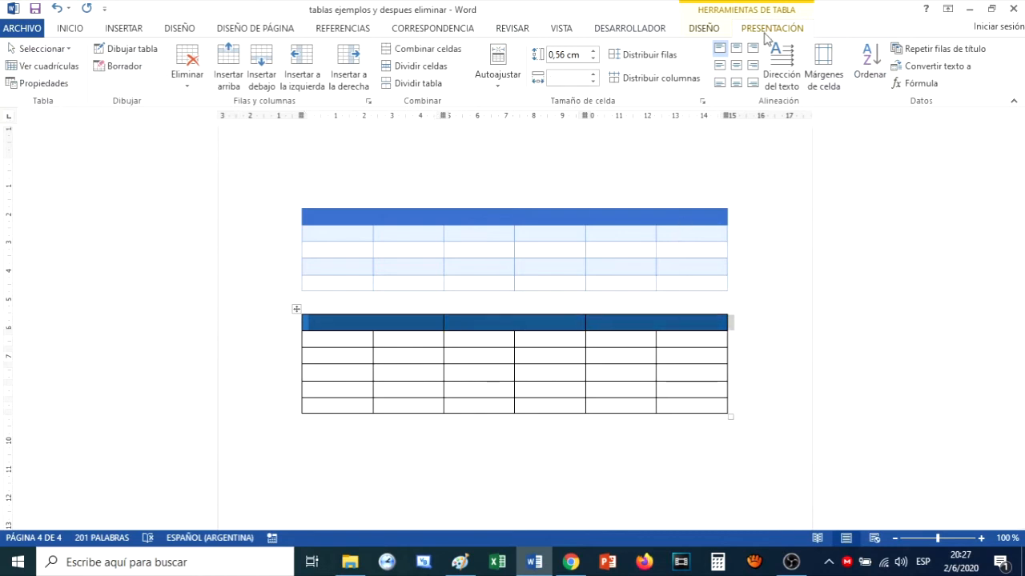
pyautogui.click(702, 30)
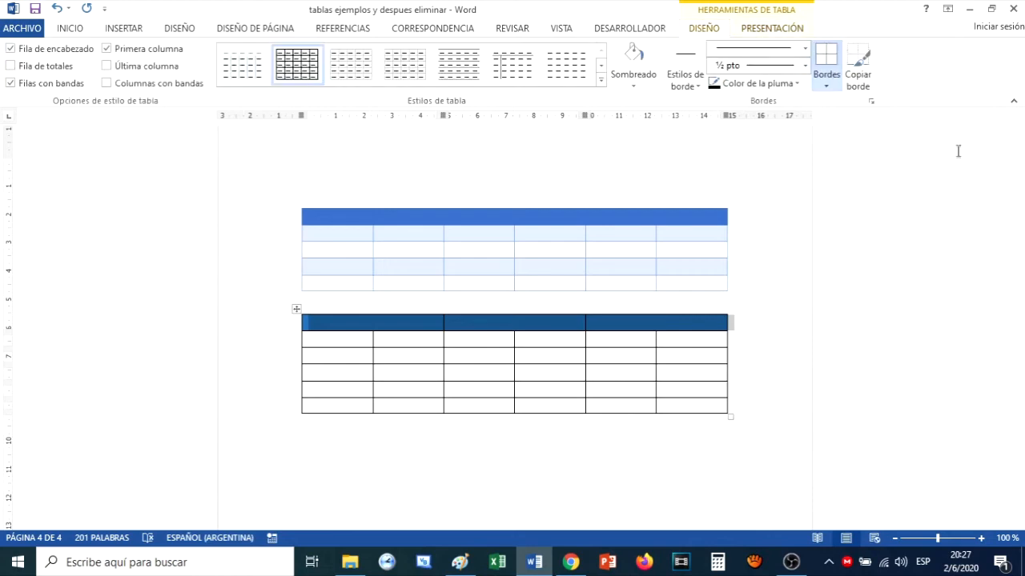
pyautogui.click(826, 84)
pyautogui.click(872, 377)
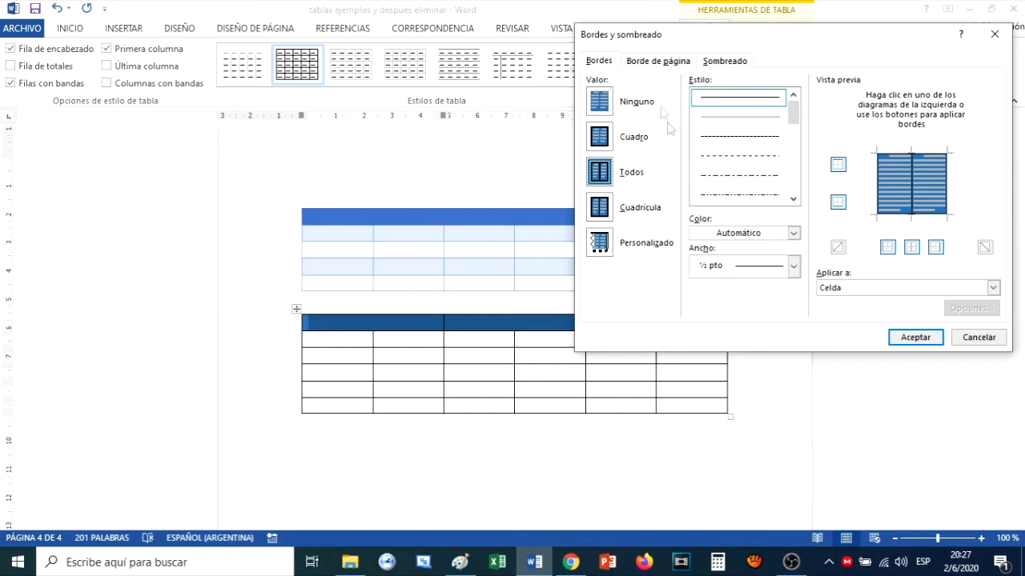
pyautogui.click(912, 189)
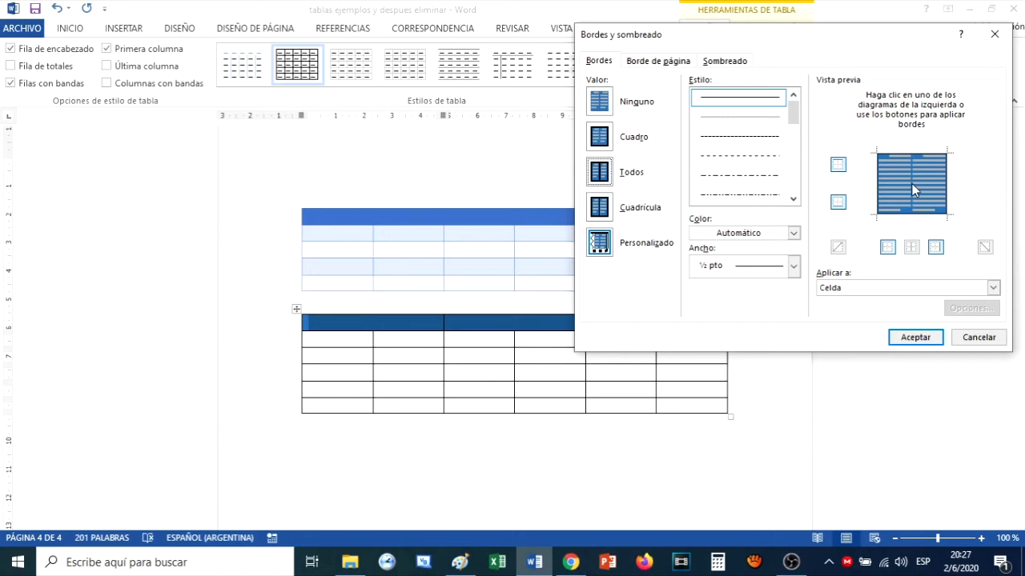
# - Apply light blue 1 ½ pt inner vertical borders to the lower table's first row
pyautogui.click(794, 233)
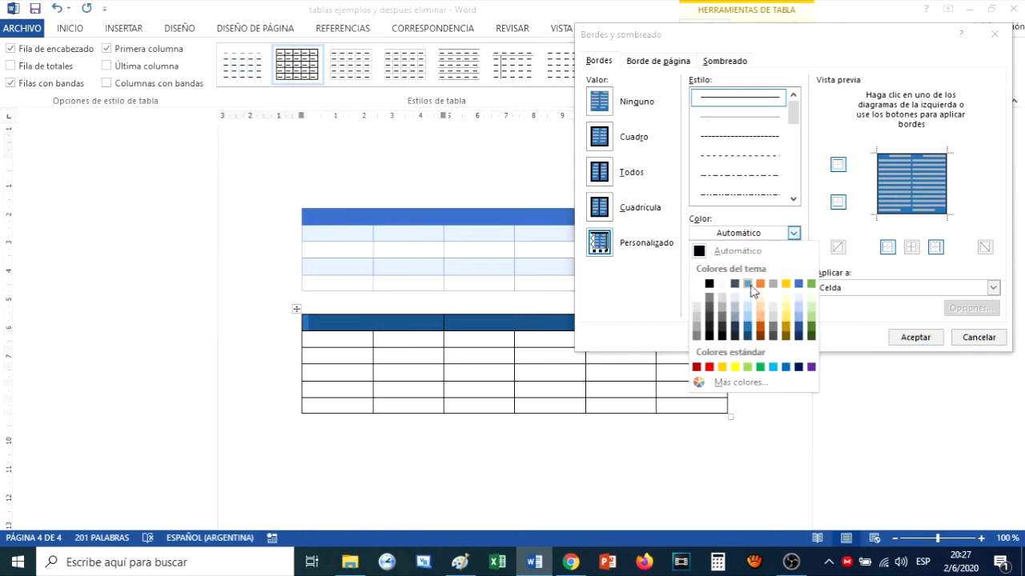
pyautogui.click(748, 284)
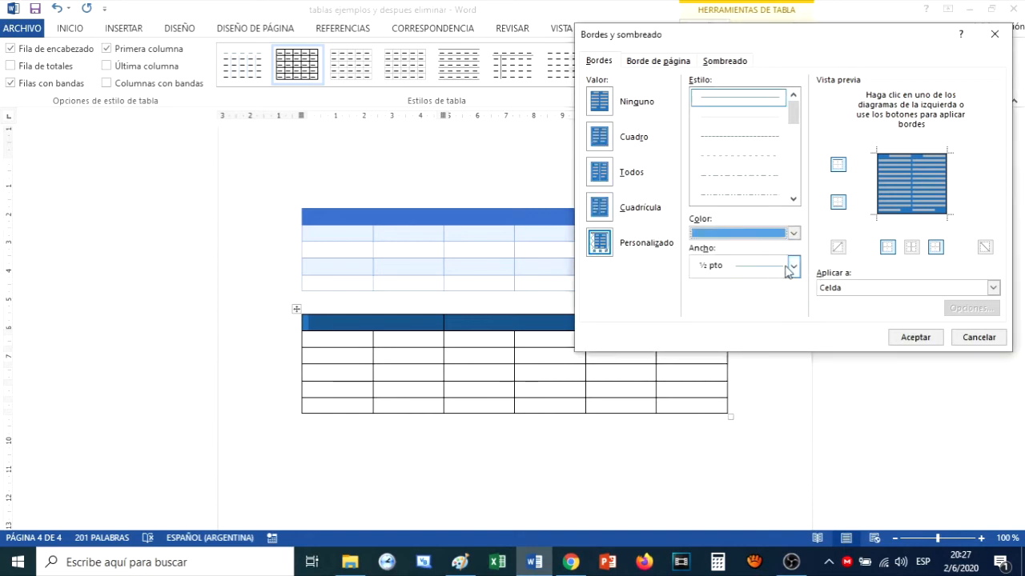
pyautogui.click(793, 271)
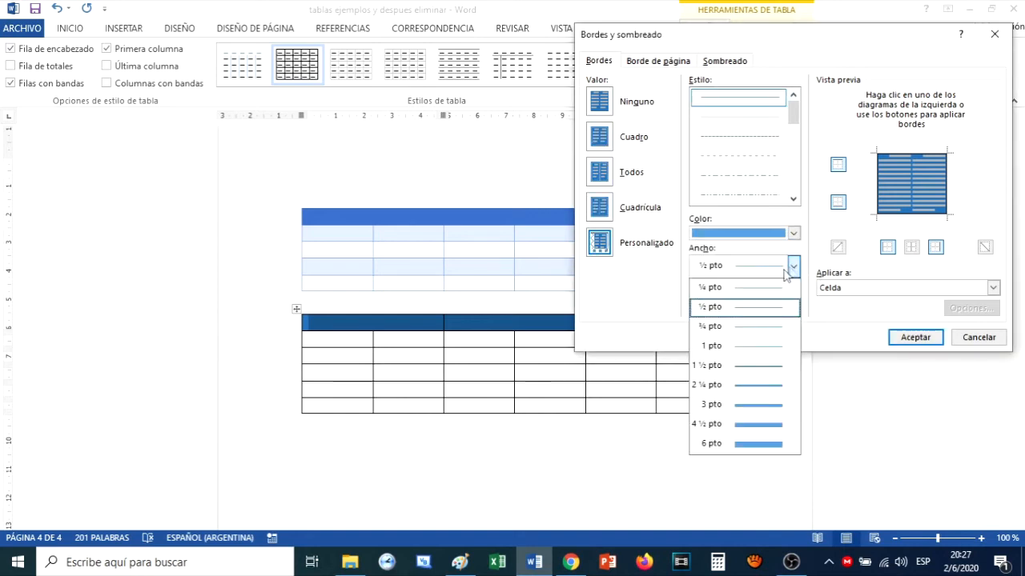
pyautogui.click(767, 366)
pyautogui.click(910, 187)
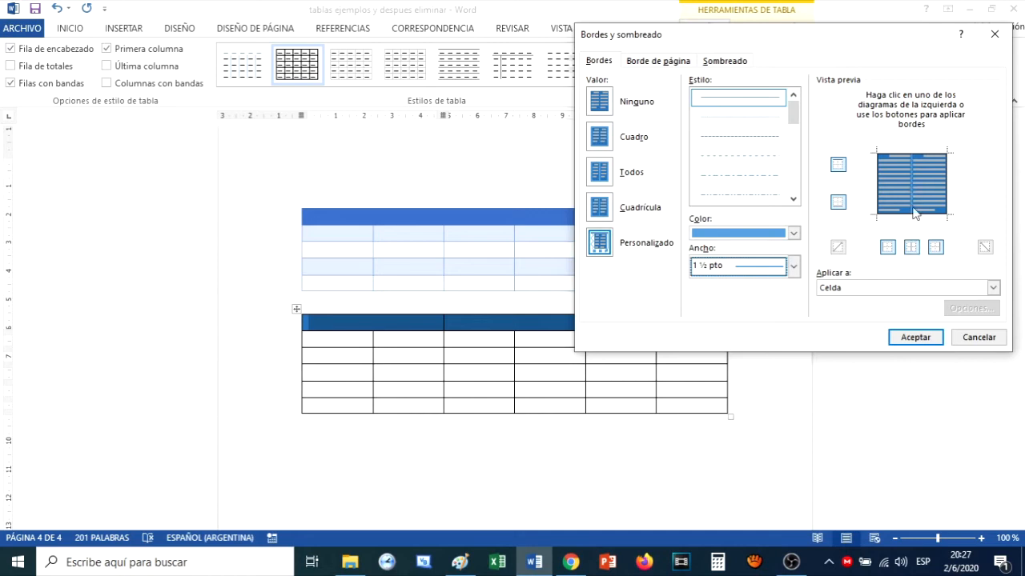
pyautogui.click(913, 337)
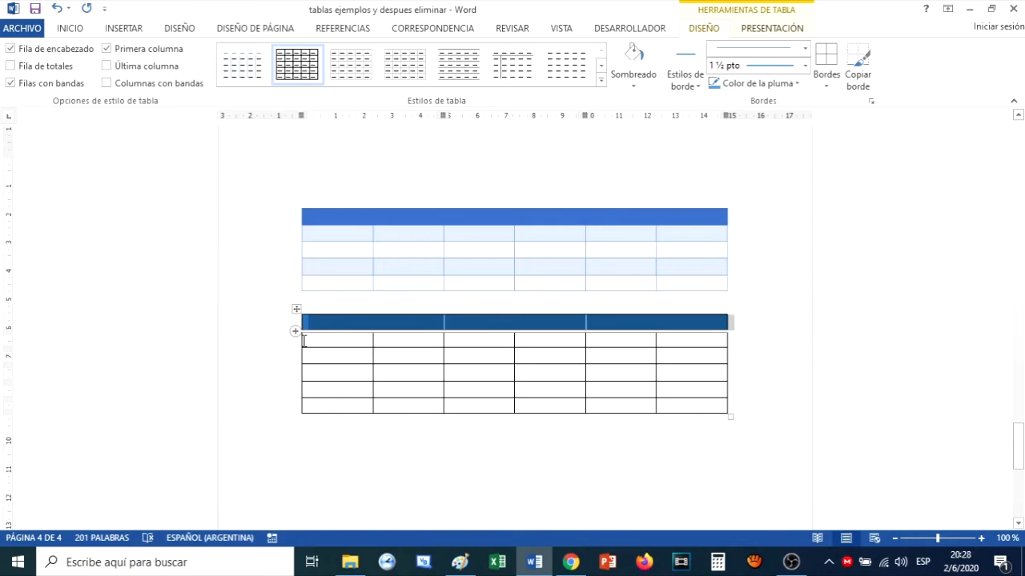
# - Replace the inner vertical borders of the lower table's second row with light blue 1 pt lines
pyautogui.moveTo(303, 341); pyautogui.dragTo(721, 337)
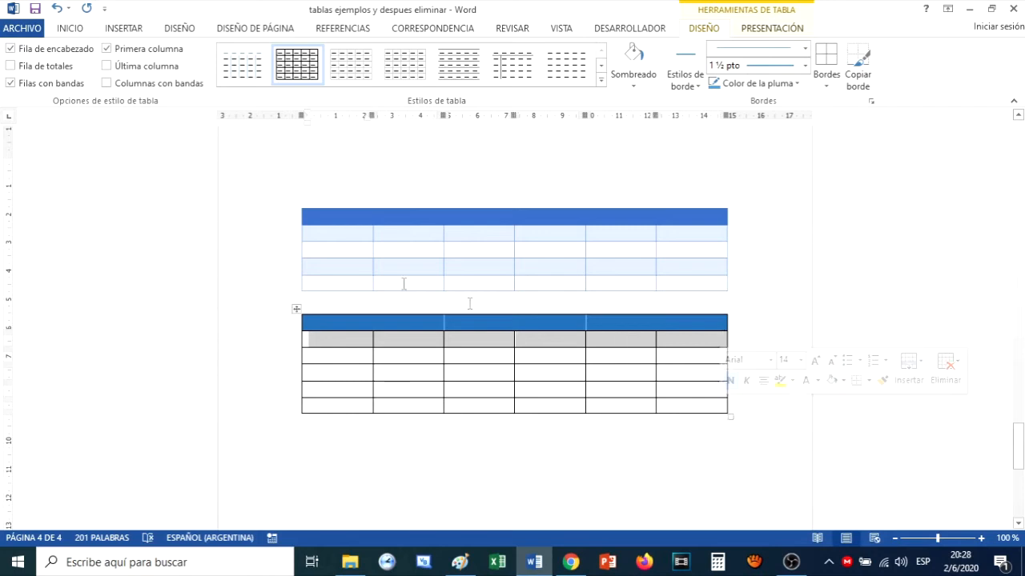
pyautogui.click(826, 85)
pyautogui.click(879, 377)
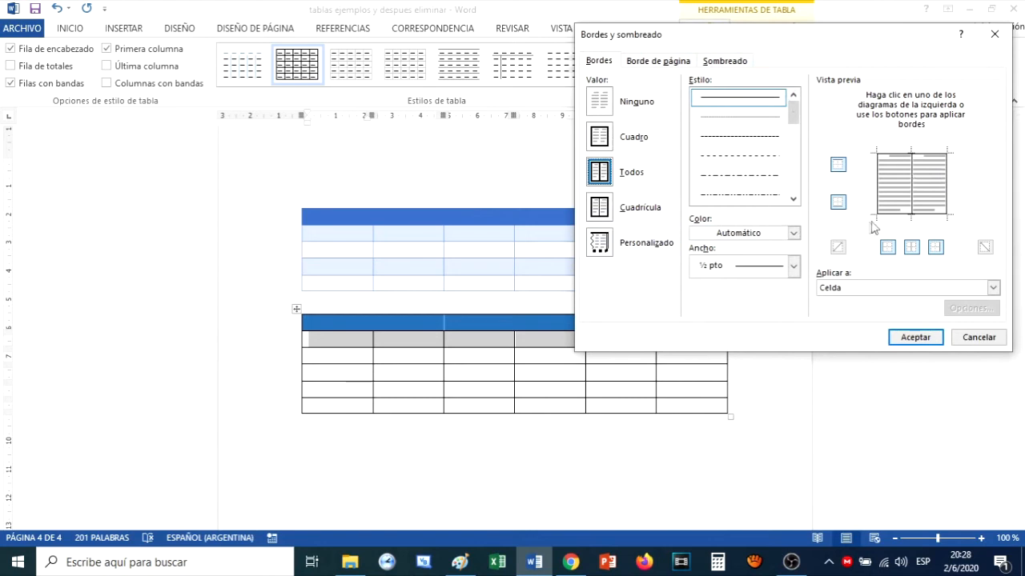
pyautogui.click(913, 196)
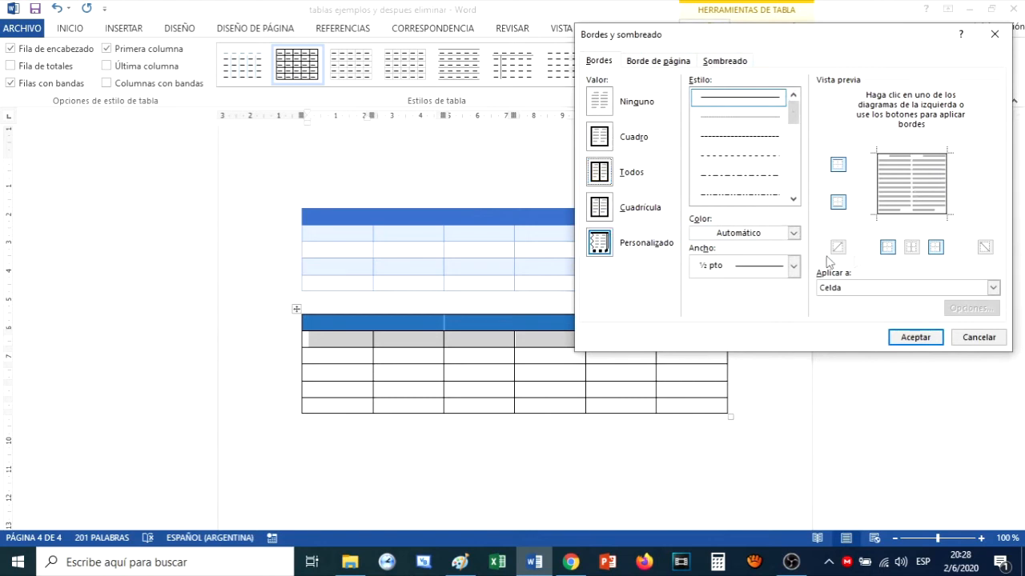
pyautogui.click(793, 233)
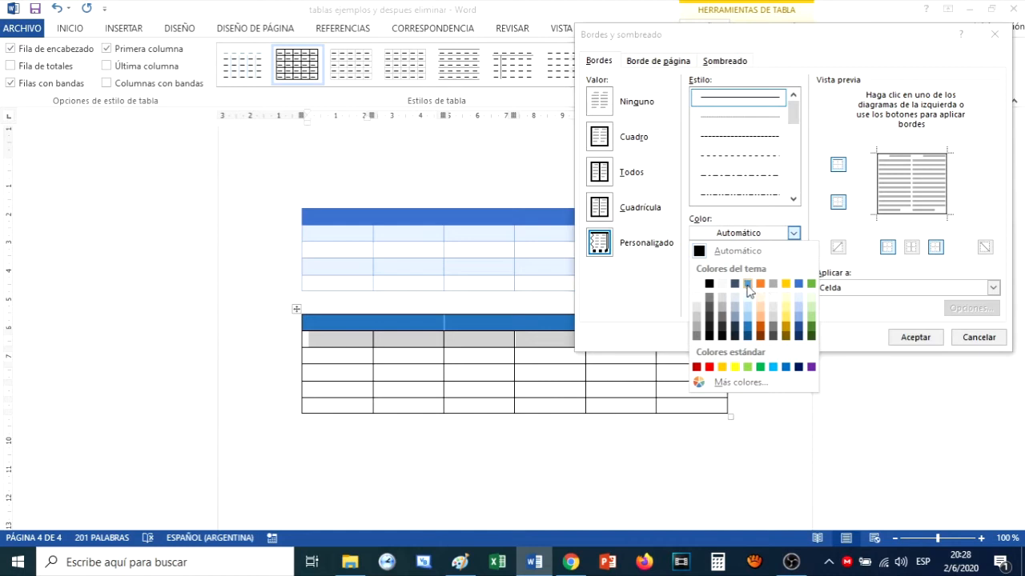
pyautogui.click(747, 289)
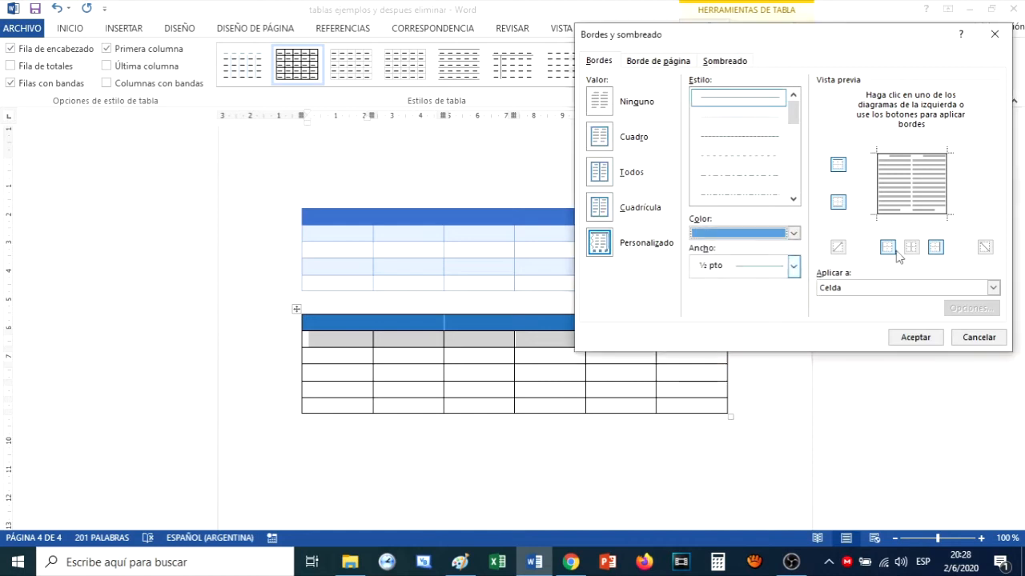
pyautogui.click(794, 266)
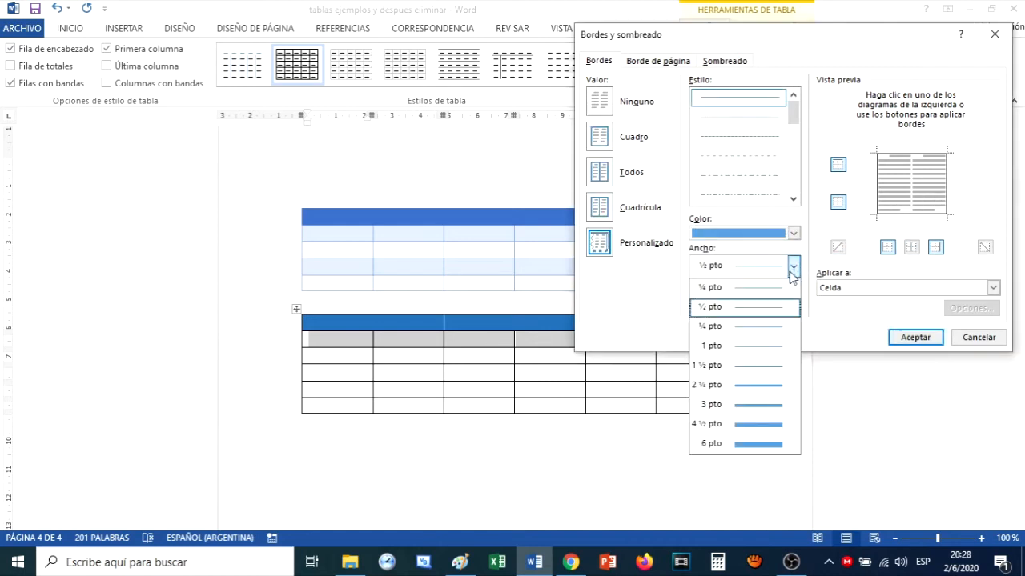
pyautogui.click(763, 347)
pyautogui.click(913, 191)
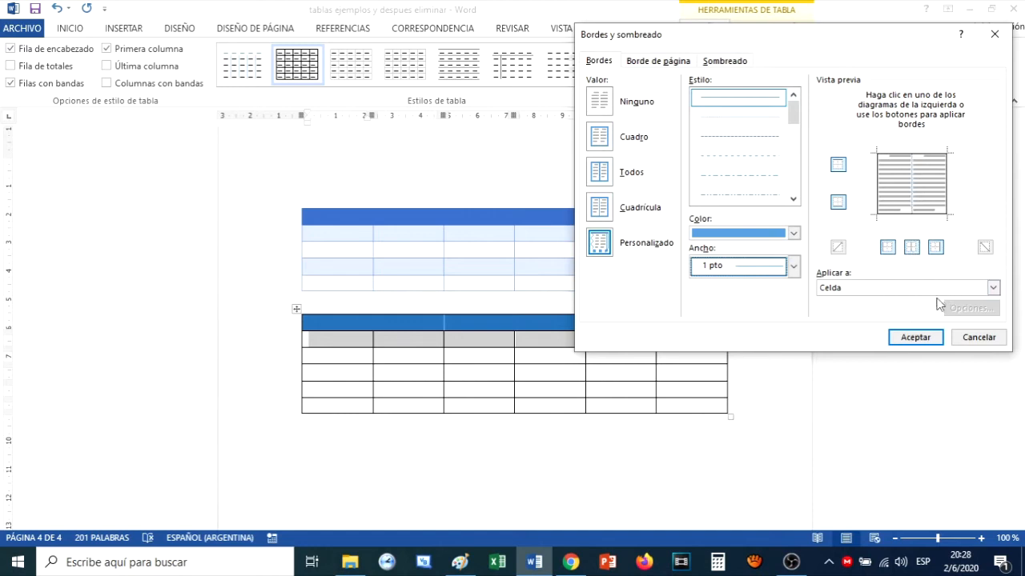
pyautogui.click(910, 341)
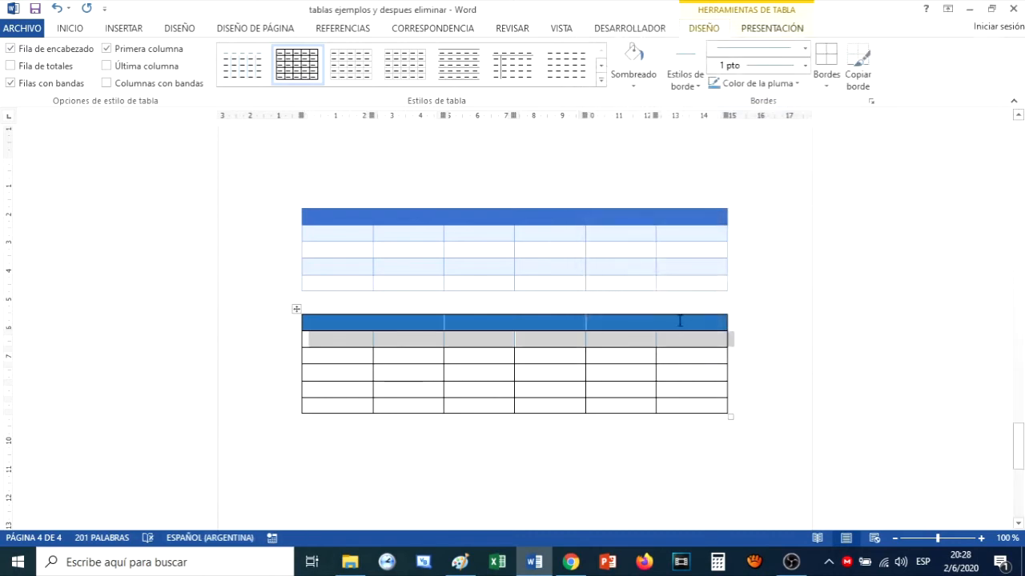
# - Shade the second row of the lower table with a lighter blue theme fill, applied to its cells
pyautogui.click(826, 85)
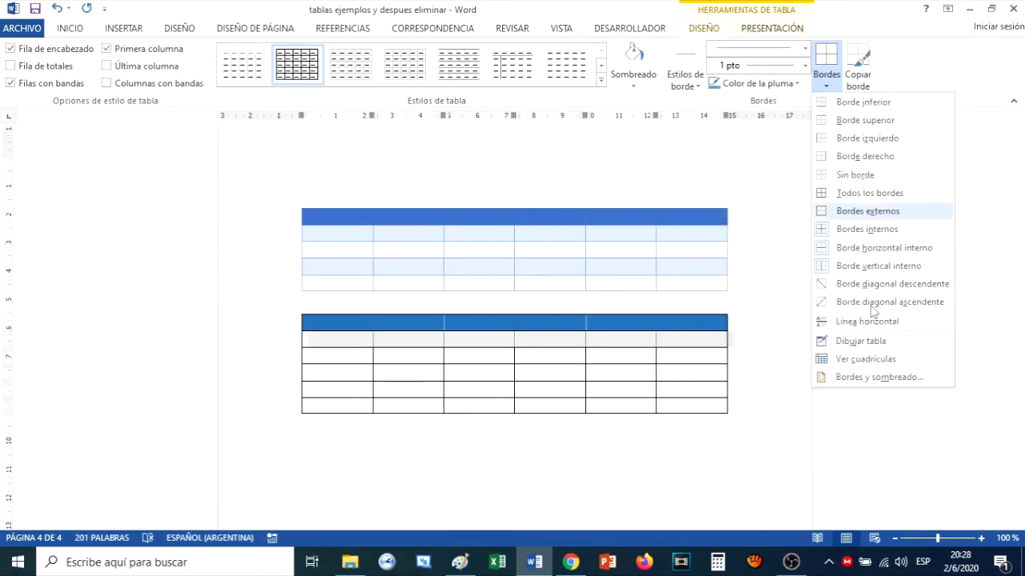
pyautogui.click(875, 381)
pyautogui.click(733, 62)
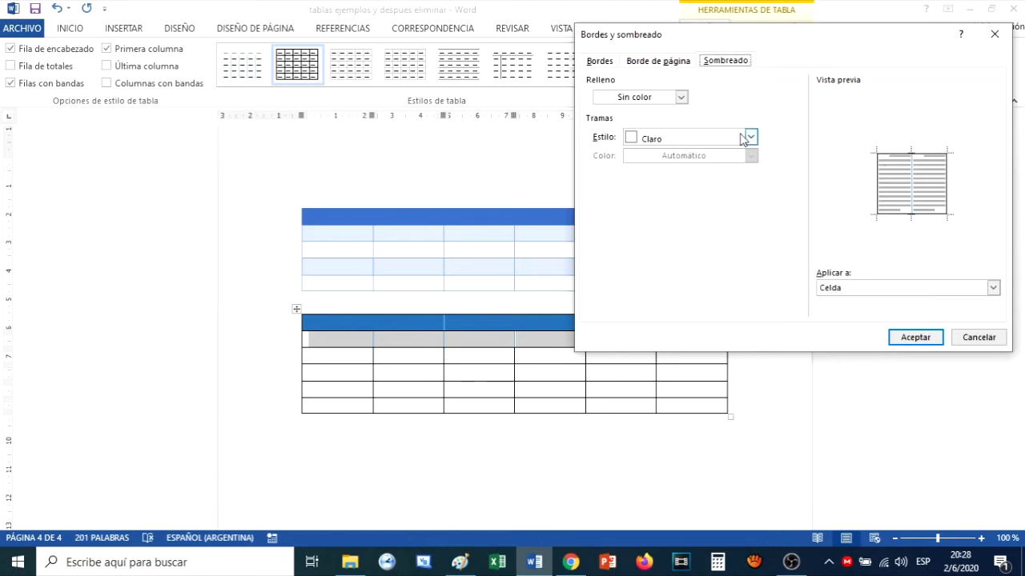
pyautogui.click(680, 97)
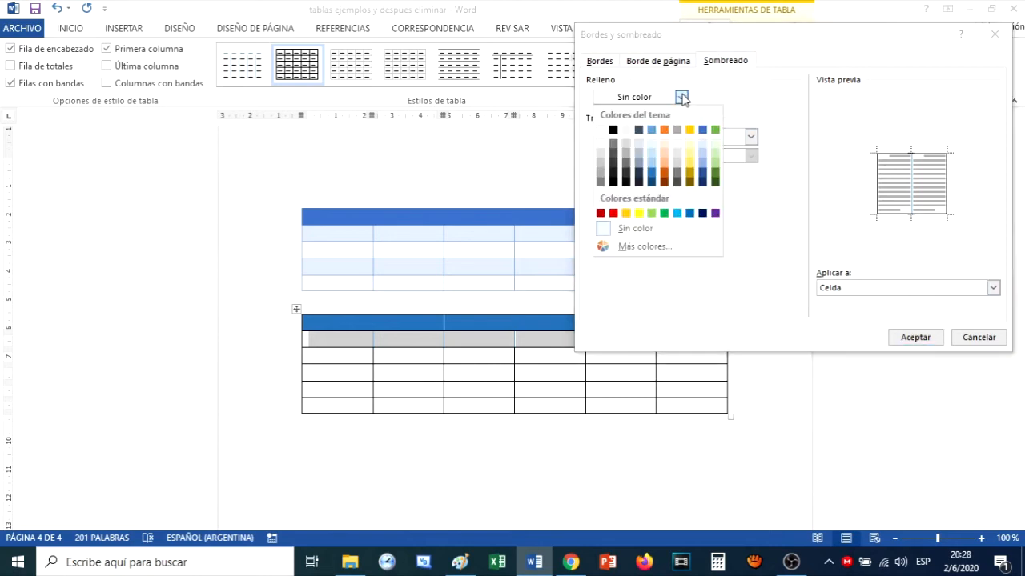
pyautogui.click(703, 164)
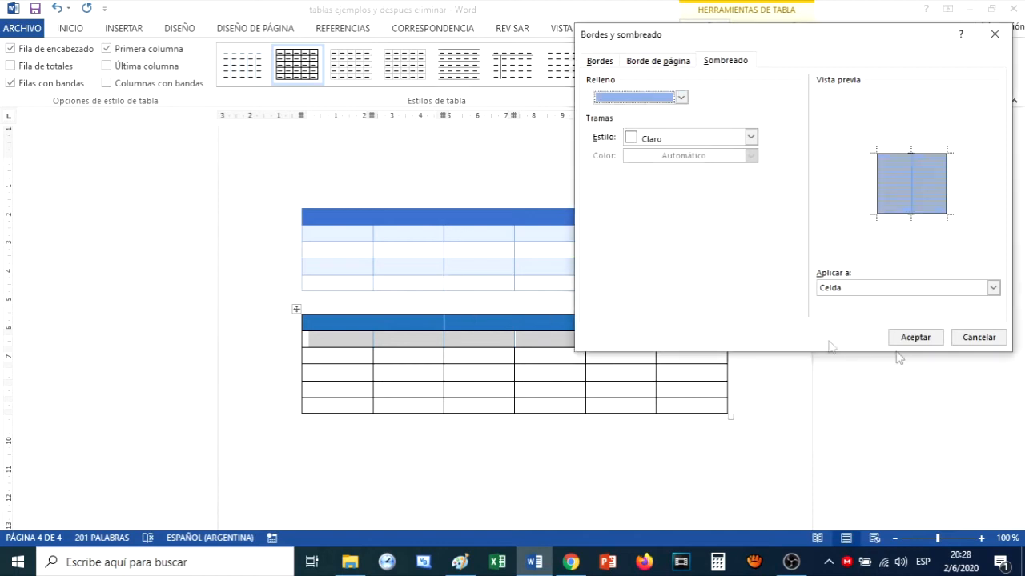
pyautogui.click(915, 337)
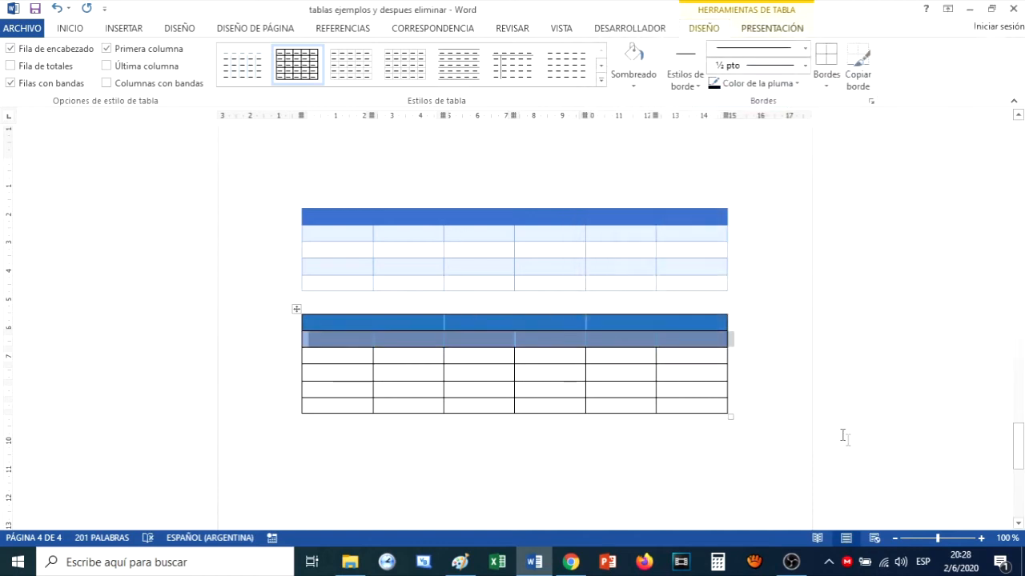
# - Select all the cells in the lower table's fourth row and show the table design options
pyautogui.click(782, 444)
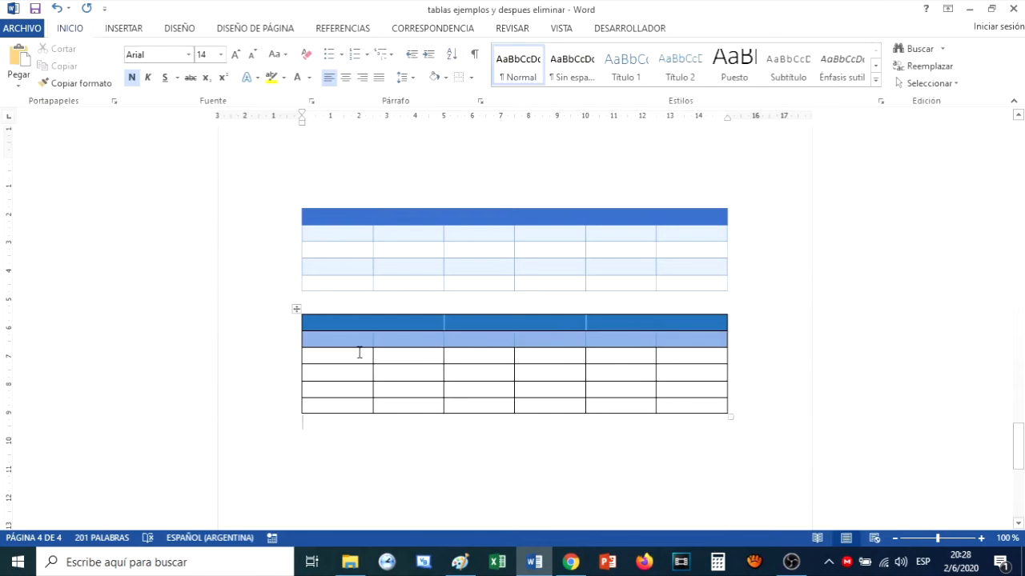
pyautogui.click(316, 352)
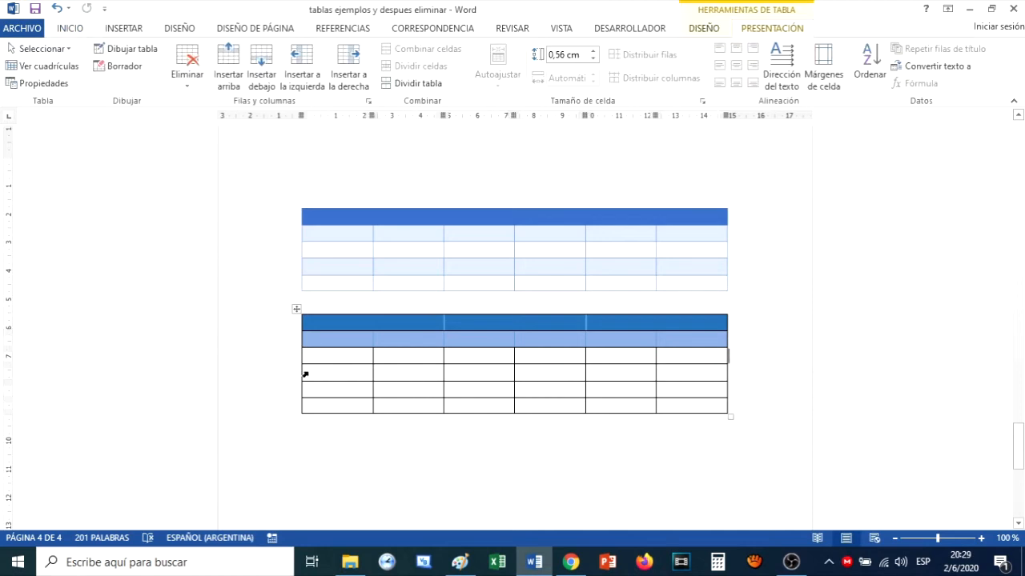
pyautogui.click(305, 374)
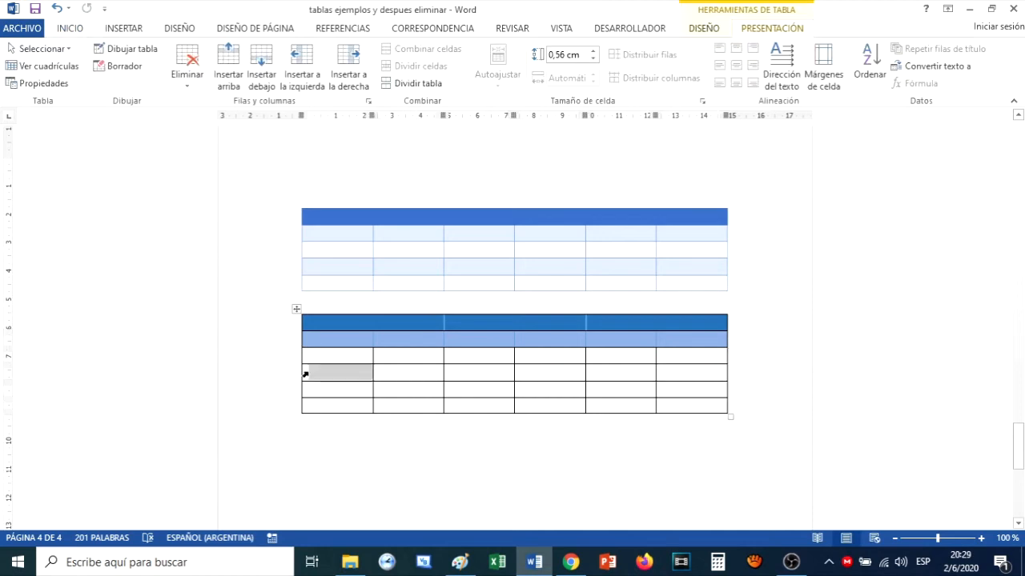
pyautogui.keyDown('shift'); pyautogui.click(689, 374); pyautogui.keyUp('shift')
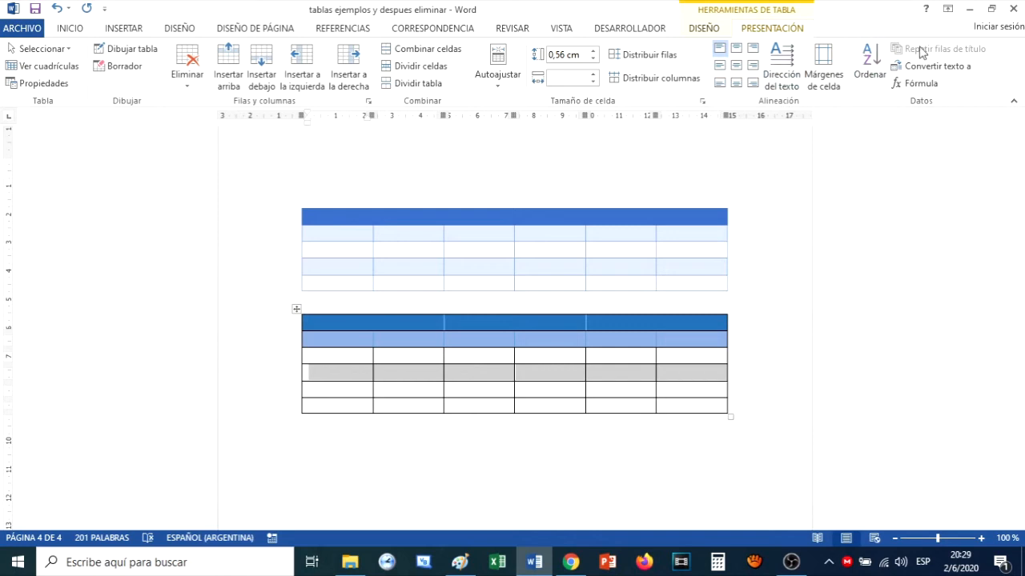
pyautogui.click(704, 29)
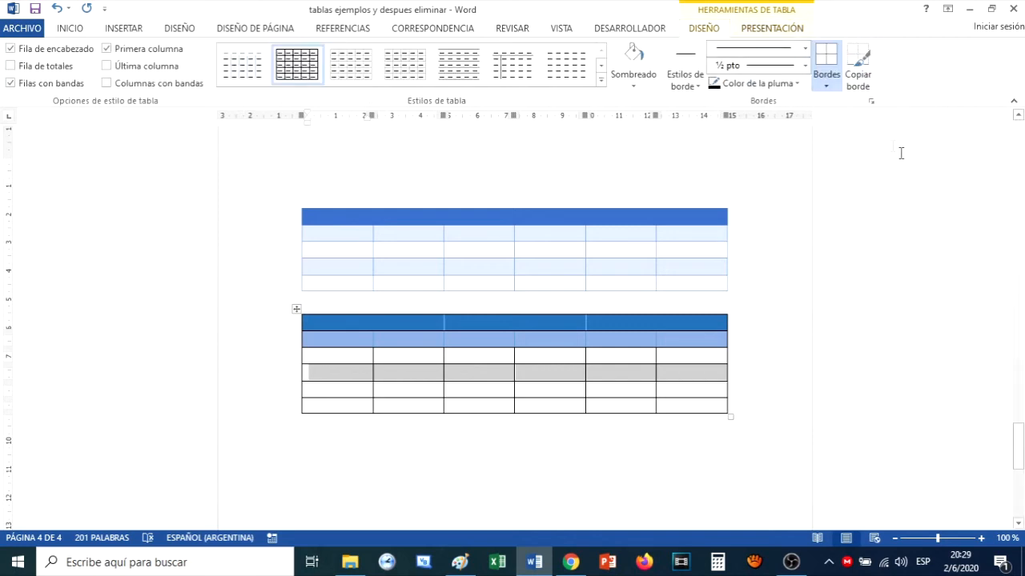
pyautogui.click(823, 88)
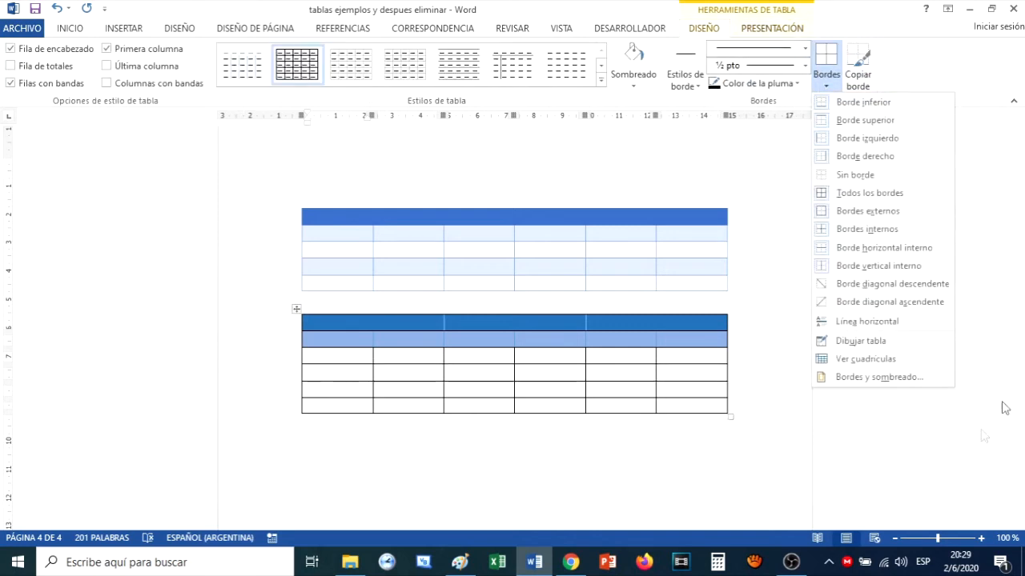
pyautogui.click(892, 378)
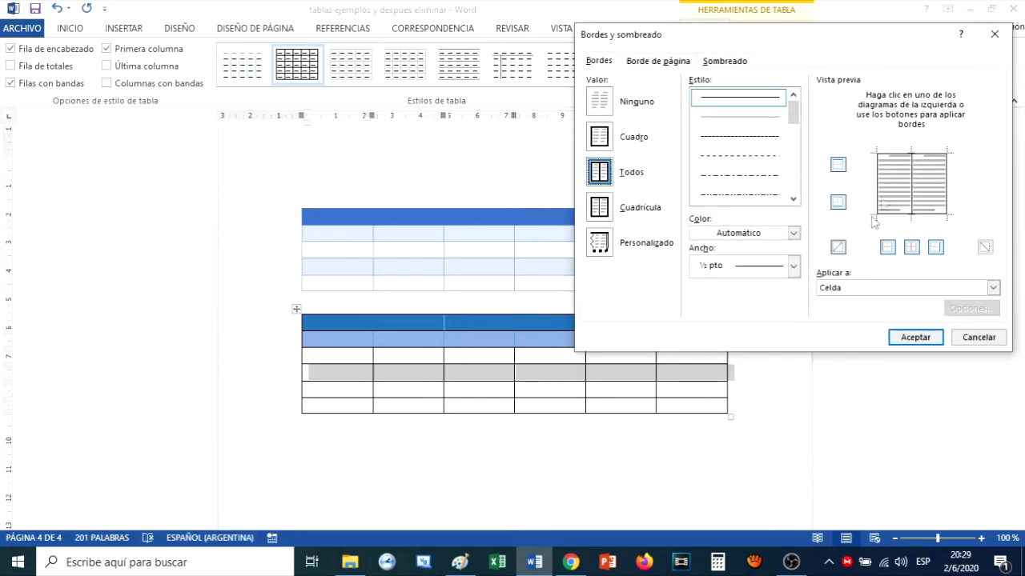
pyautogui.click(913, 188)
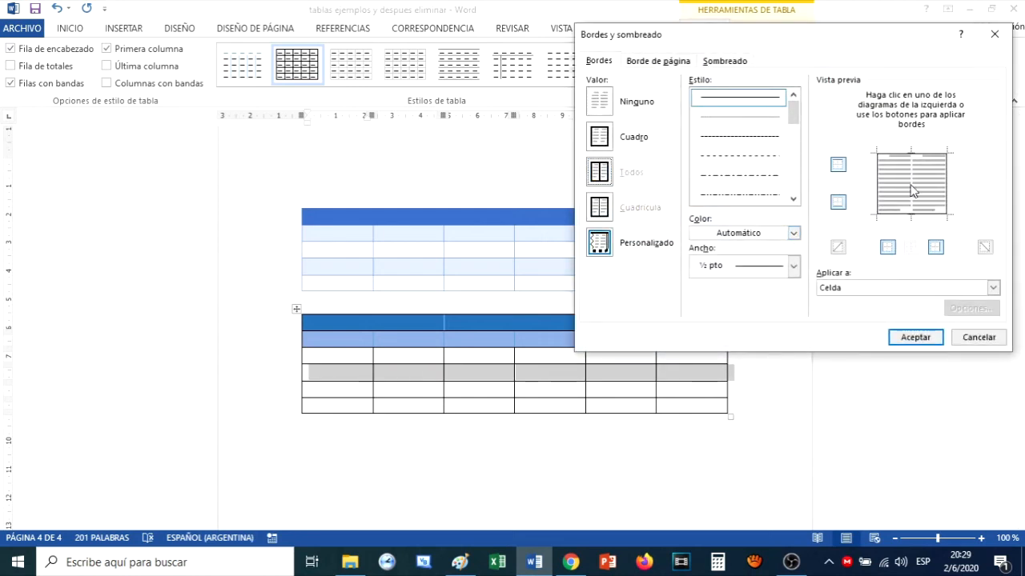
pyautogui.click(791, 233)
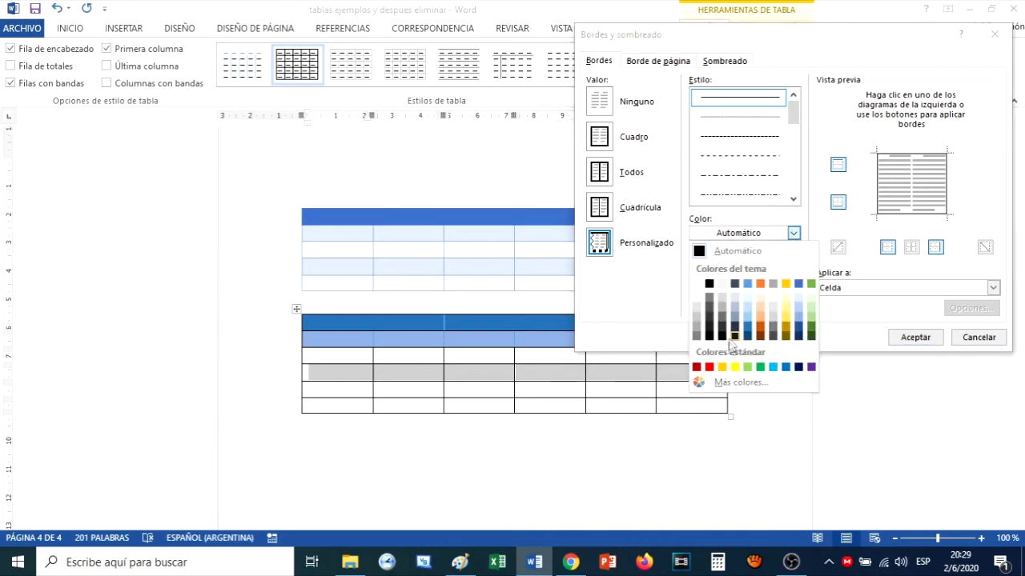
pyautogui.click(746, 328)
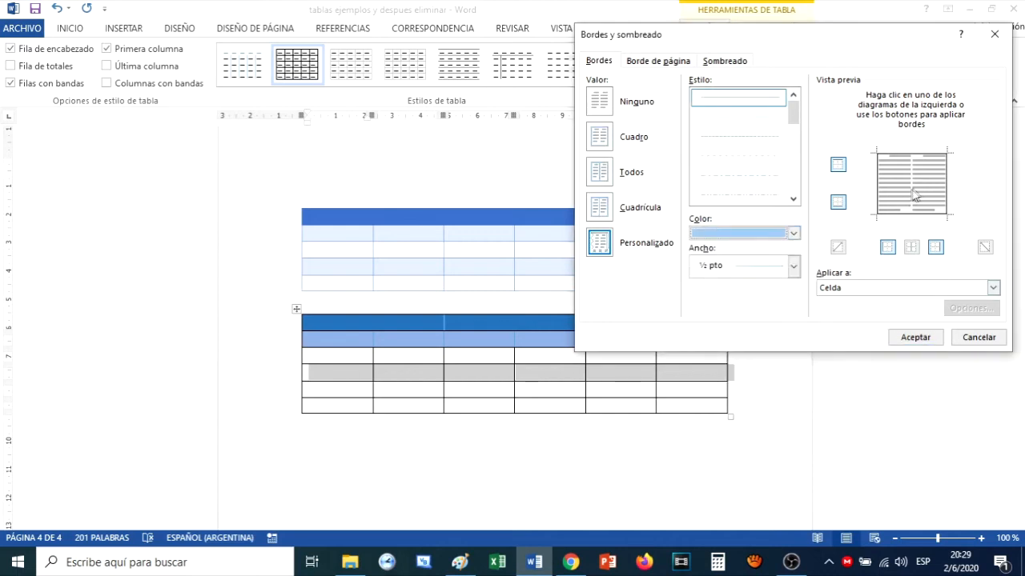
pyautogui.click(980, 337)
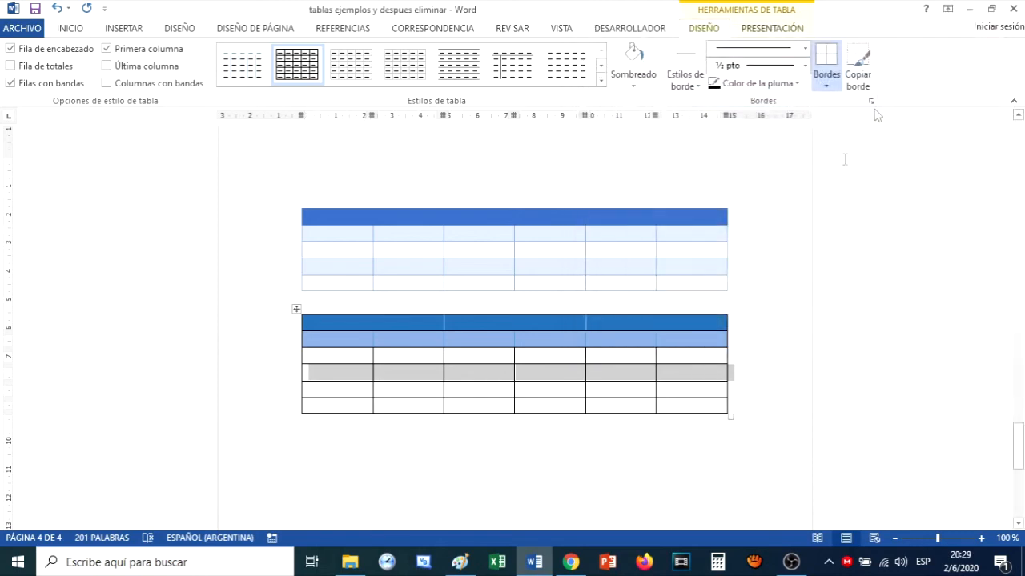
# - Replace the inner vertical borders of the lower table's fourth row with light blue ½ pt lines
pyautogui.click(827, 83)
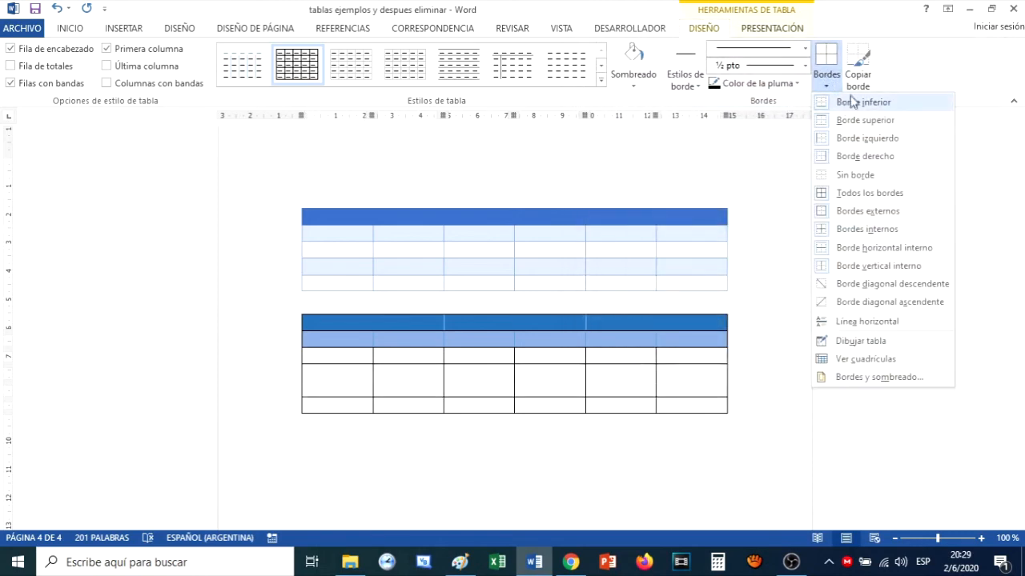
pyautogui.click(879, 376)
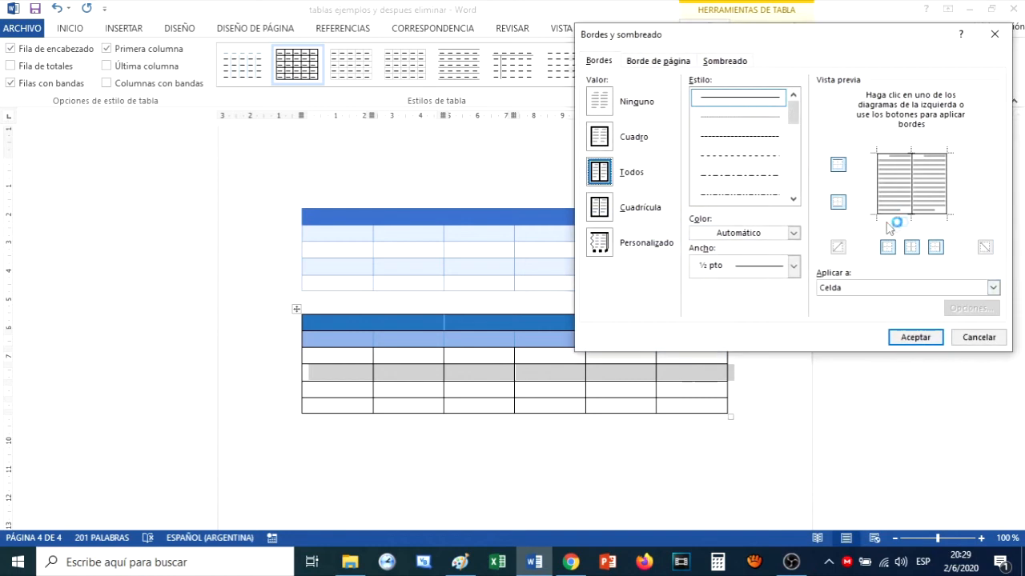
pyautogui.click(911, 192)
pyautogui.click(792, 233)
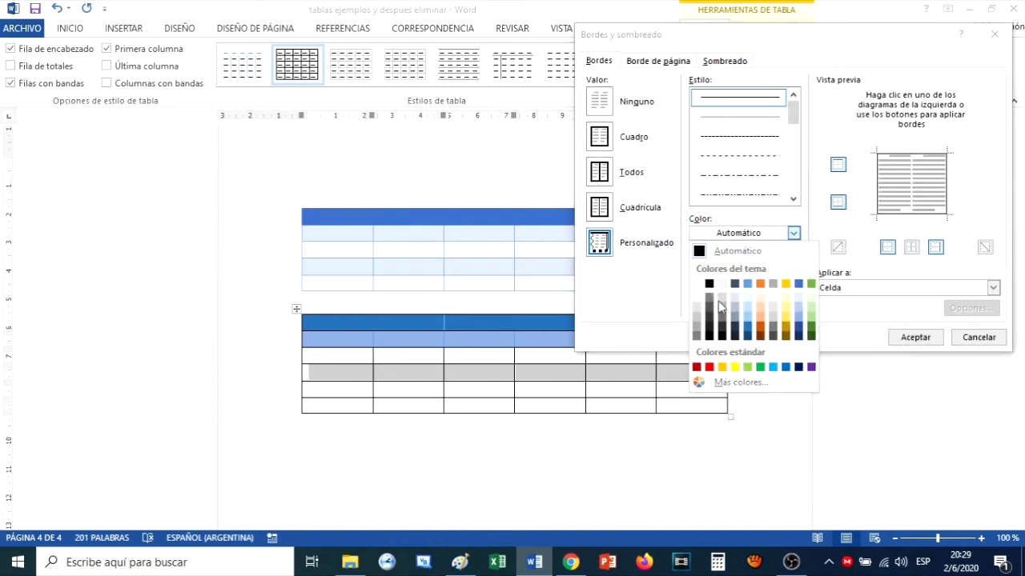
pyautogui.click(747, 318)
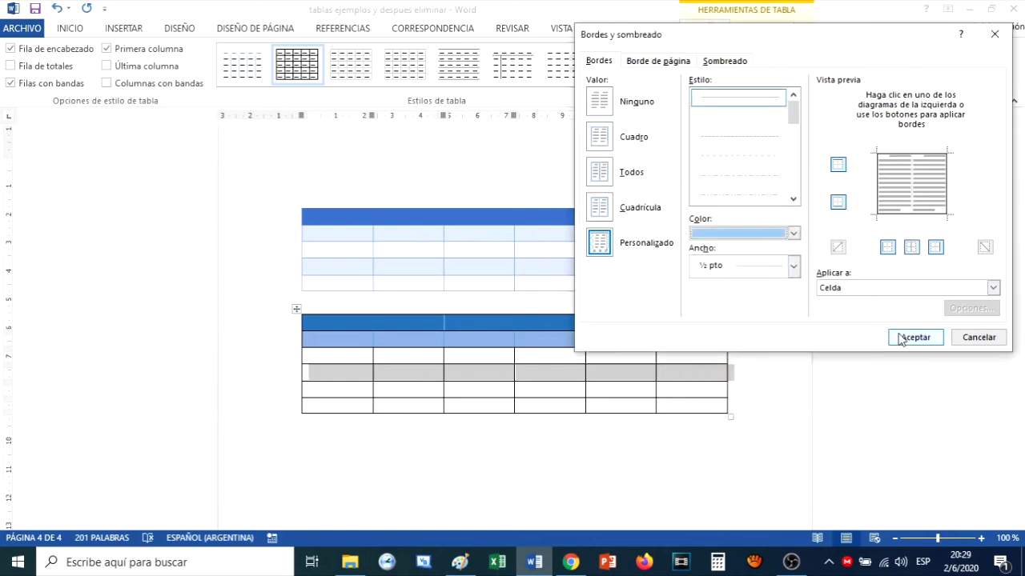
# - Shade the cells of the lower table's fourth row with a light blue-gray theme fill and apply the changes
pyautogui.click(725, 61)
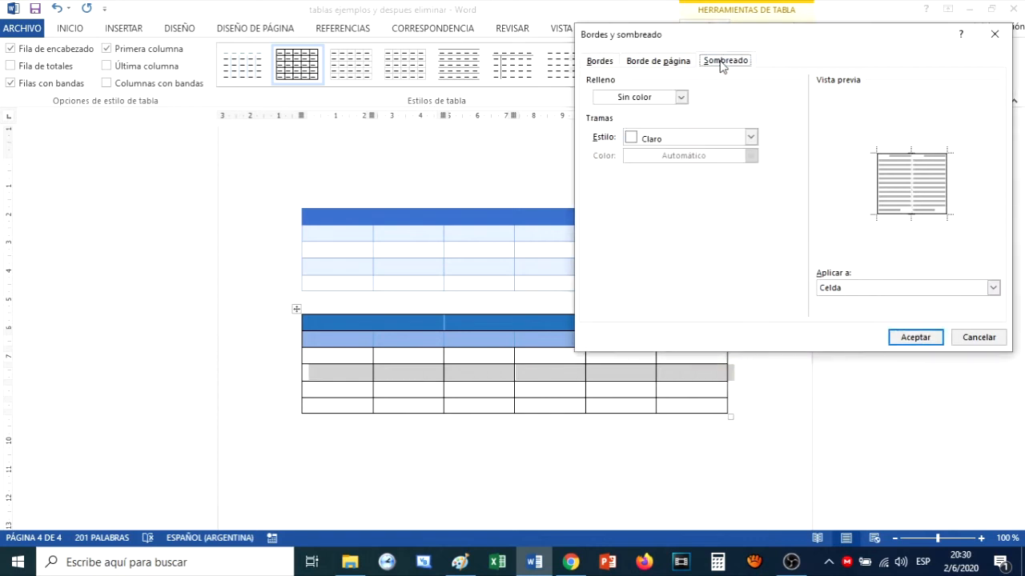
pyautogui.click(750, 137)
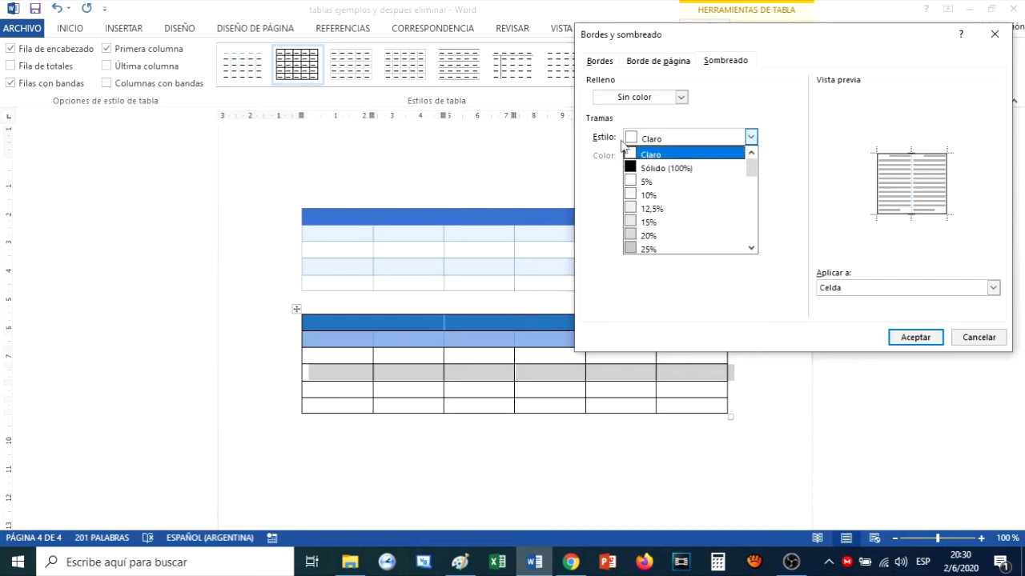
pyautogui.click(622, 98)
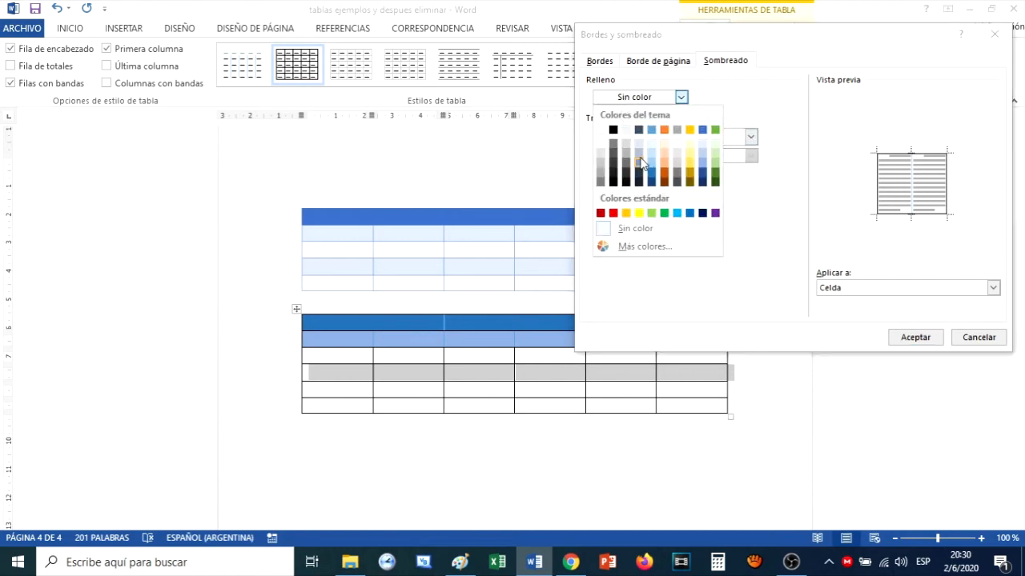
pyautogui.click(639, 154)
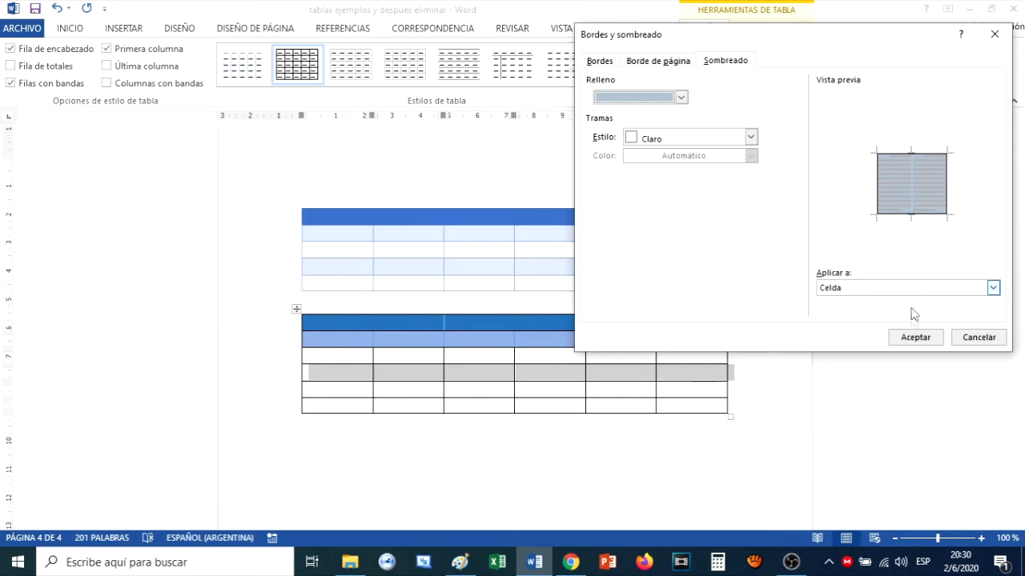
pyautogui.click(918, 341)
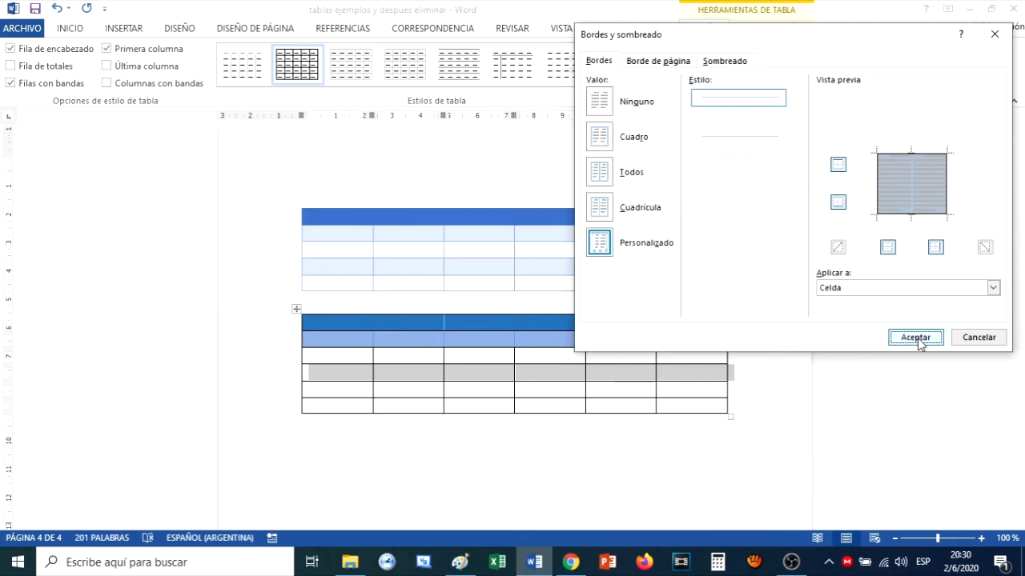
# - Select the lower table's last row and replace its inner vertical borders with light blue ½ pt lines
pyautogui.click(322, 410)
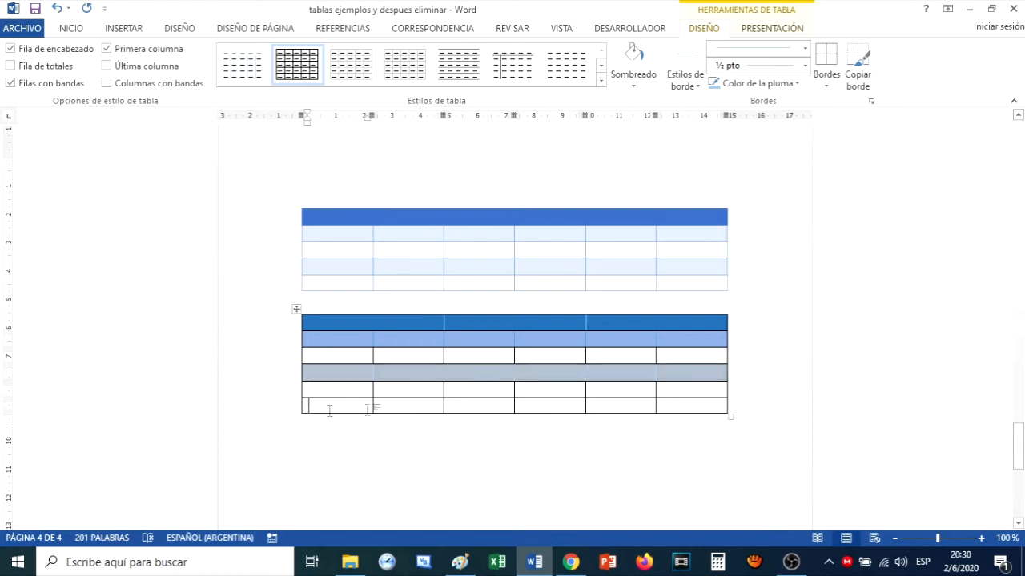
pyautogui.keyDown('shift'); pyautogui.click(709, 407); pyautogui.keyUp('shift')
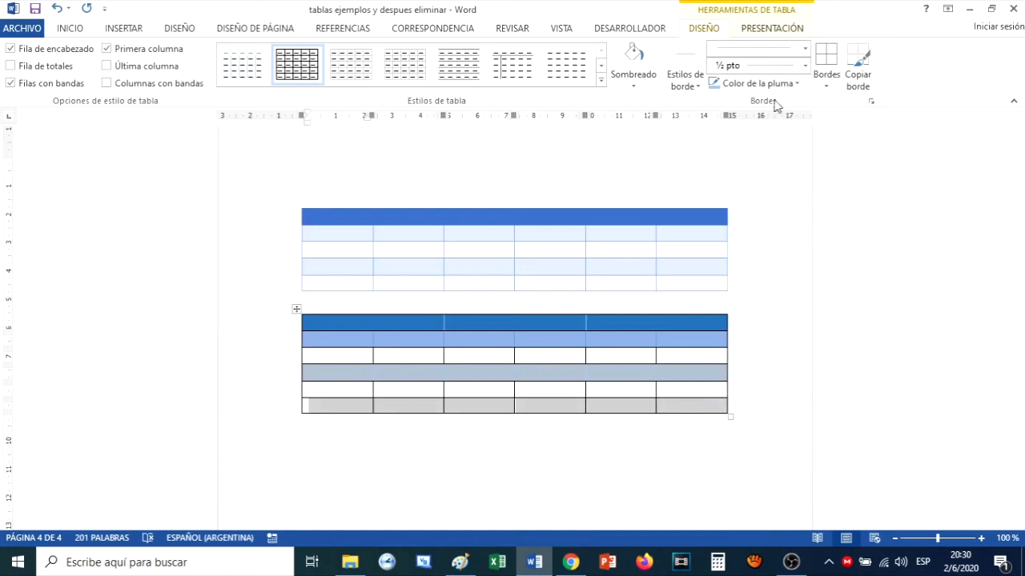
pyautogui.click(827, 85)
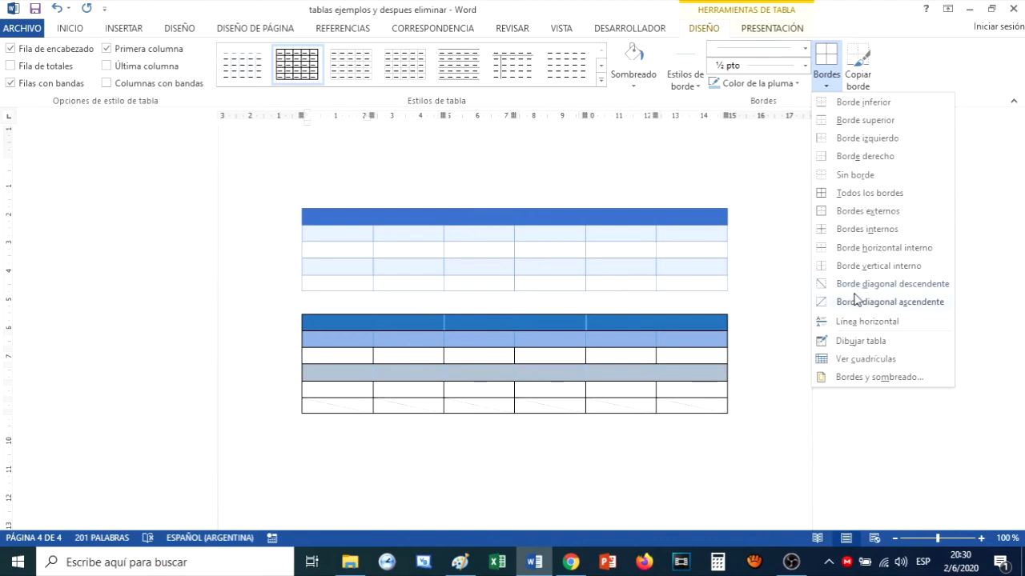
pyautogui.click(873, 377)
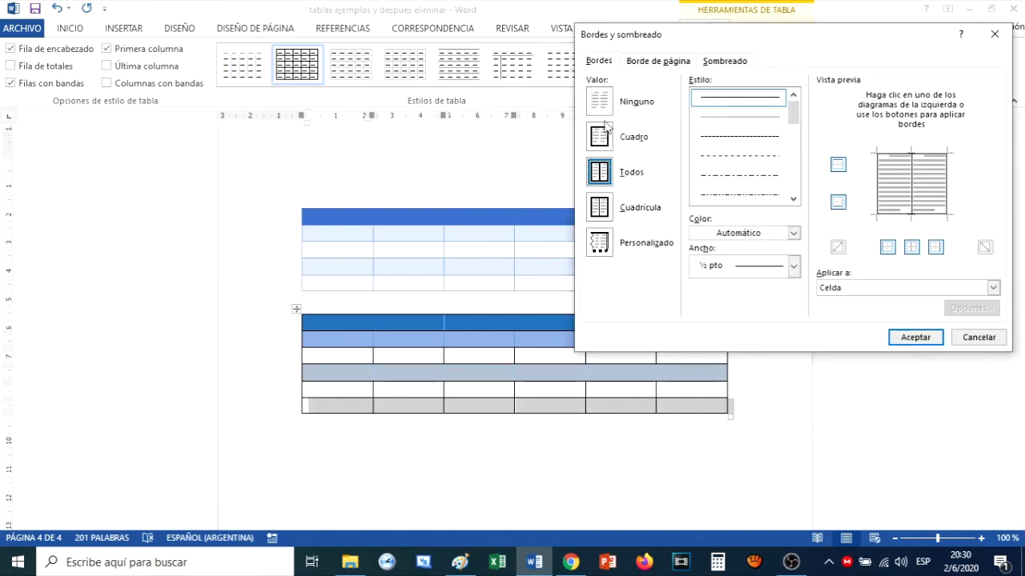
pyautogui.click(913, 190)
pyautogui.click(772, 237)
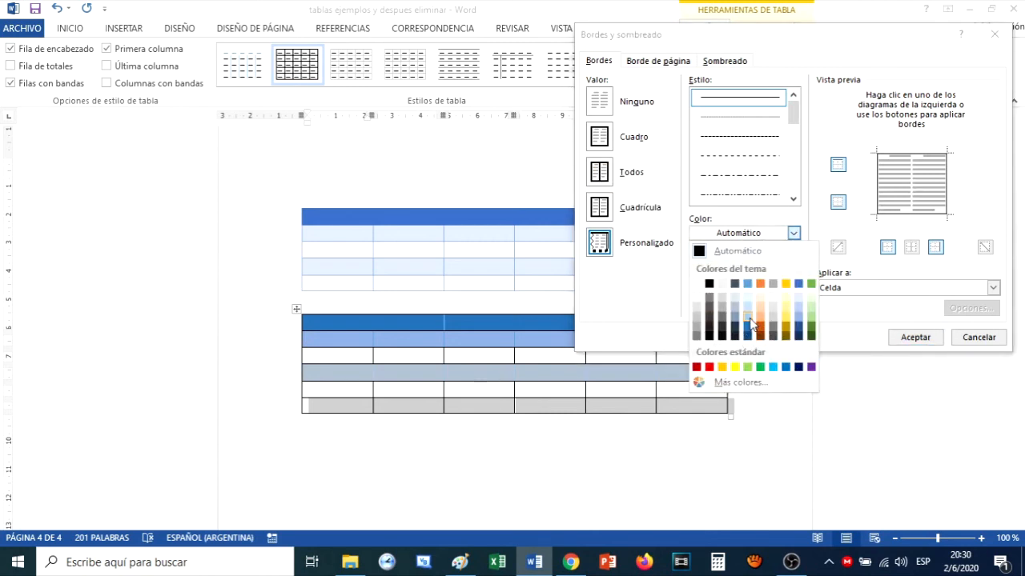
pyautogui.click(748, 321)
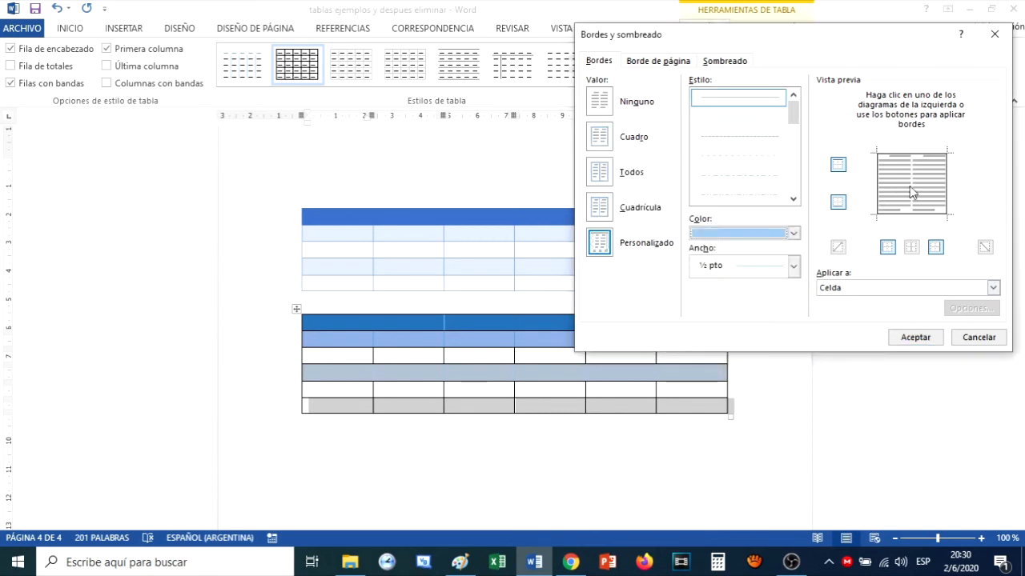
# - Shade the cells of the lower table's last row with a pale blue theme fill and apply the changes
pyautogui.click(742, 61)
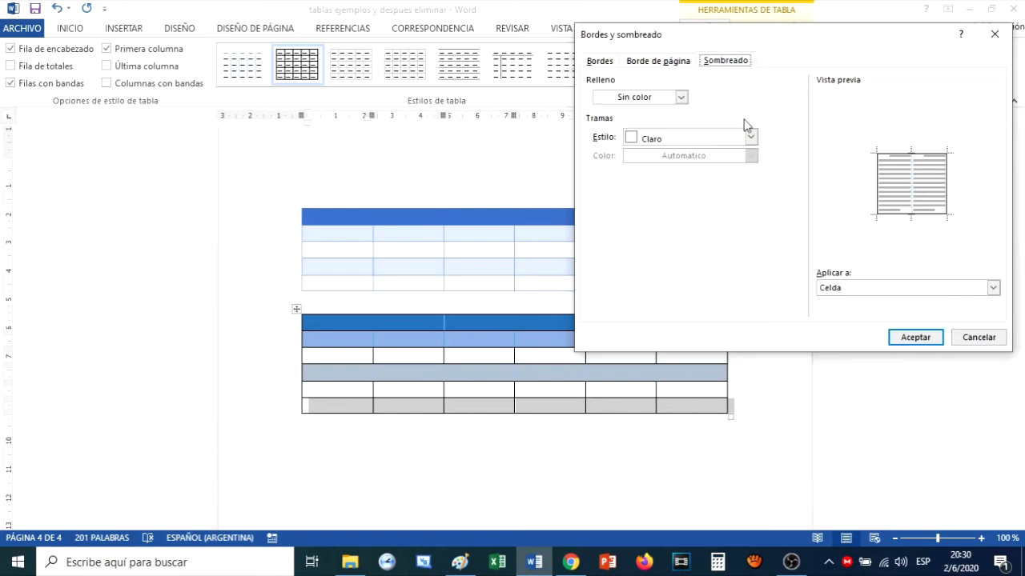
pyautogui.click(647, 100)
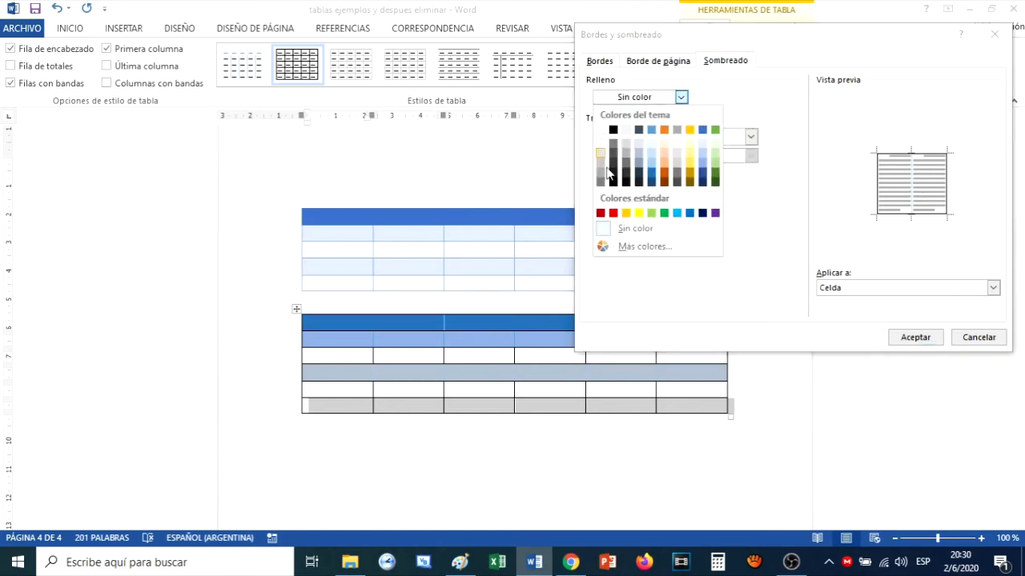
pyautogui.click(652, 156)
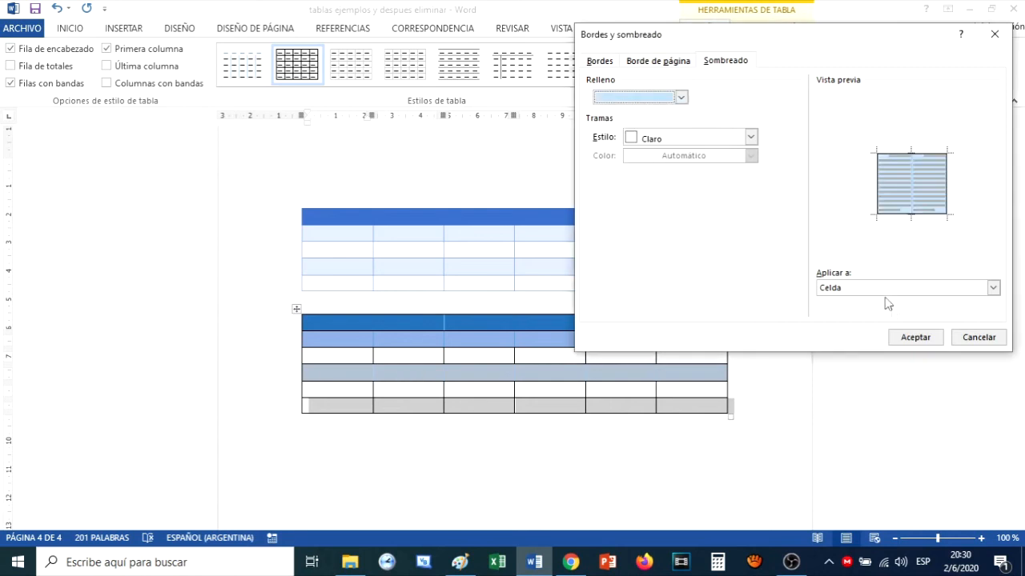
pyautogui.click(915, 337)
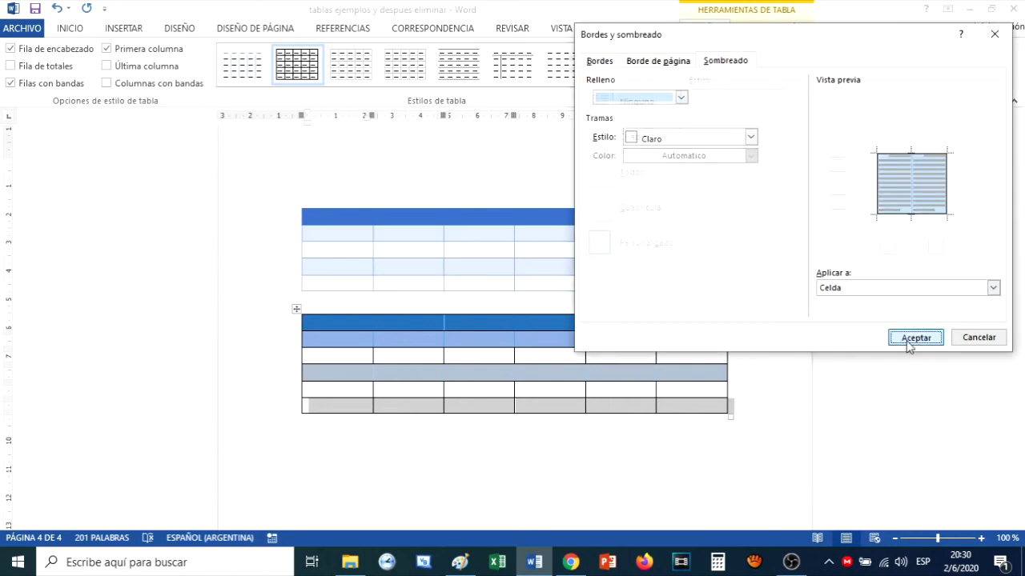
pyautogui.click(423, 521)
# - Select the lower table's third and fifth rows and replace their inner vertical borders with light blue ½ pt lines
pyautogui.moveTo(311, 360); pyautogui.dragTo(688, 358)
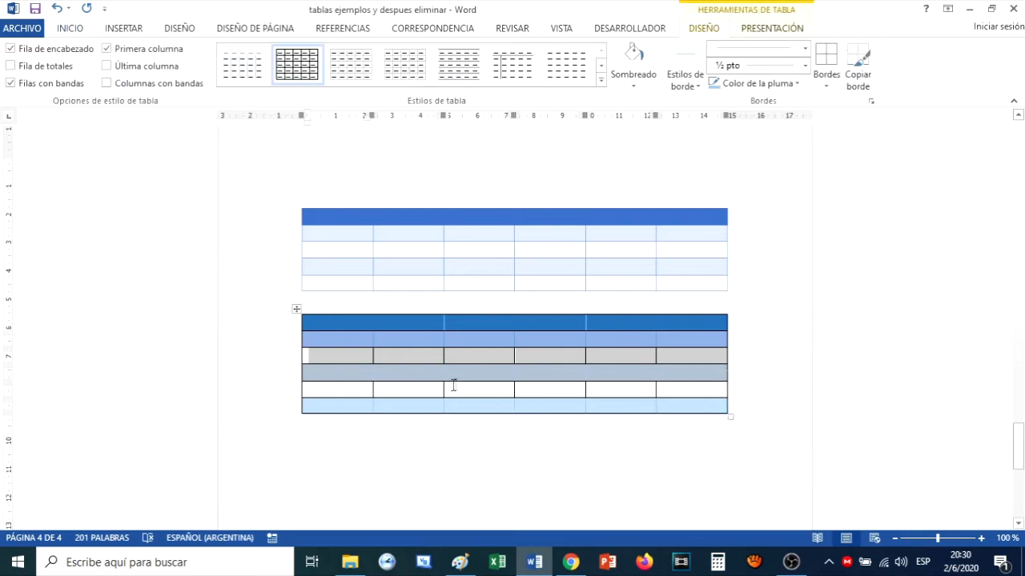
pyautogui.moveTo(324, 391); pyautogui.dragTo(650, 405)
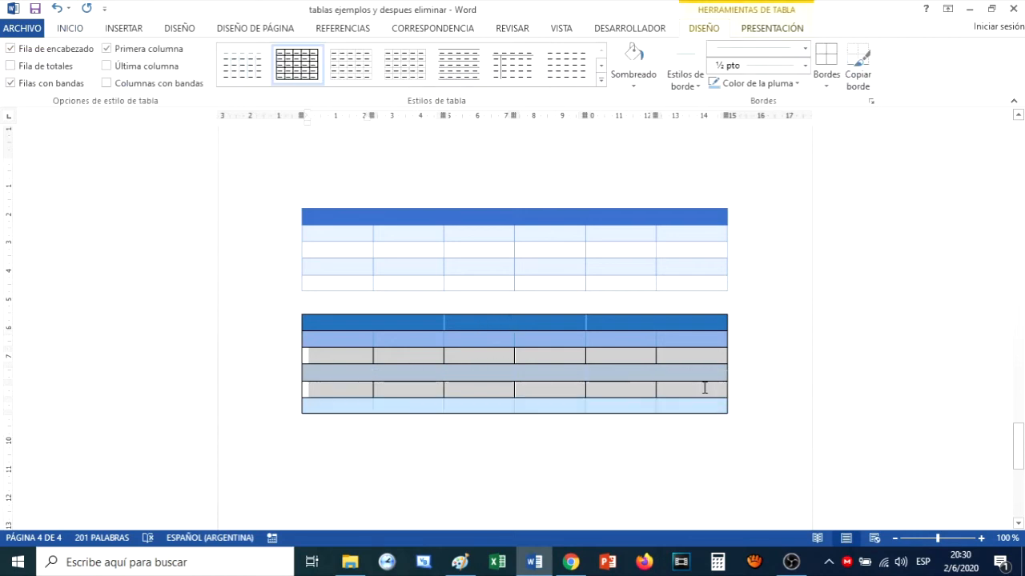
pyautogui.click(828, 88)
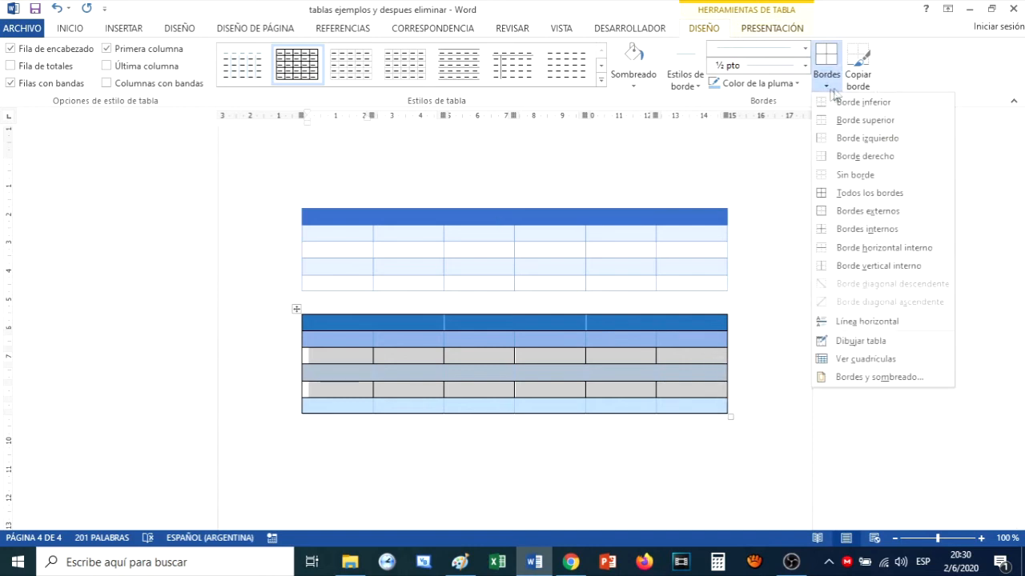
pyautogui.click(880, 377)
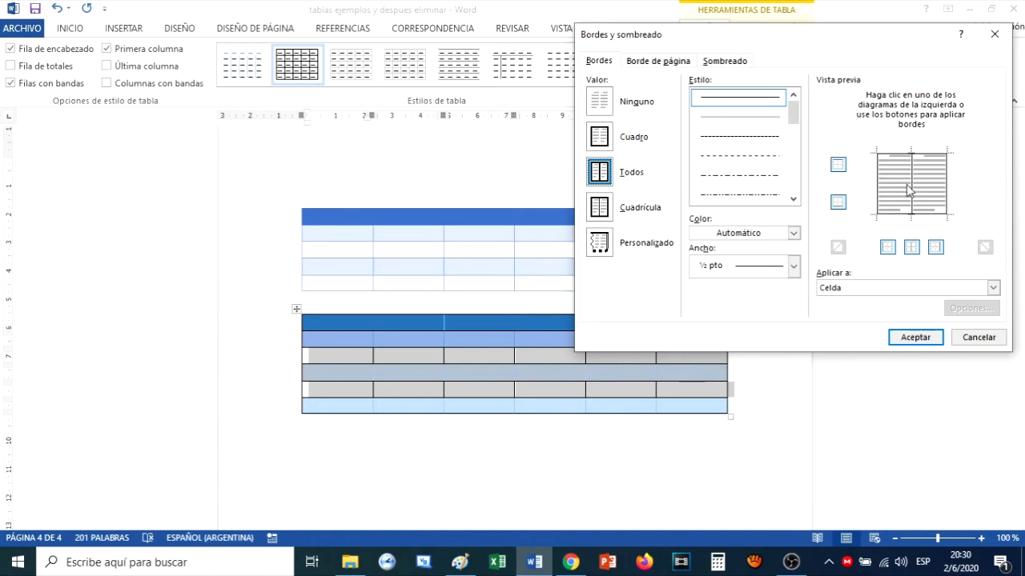
pyautogui.click(912, 192)
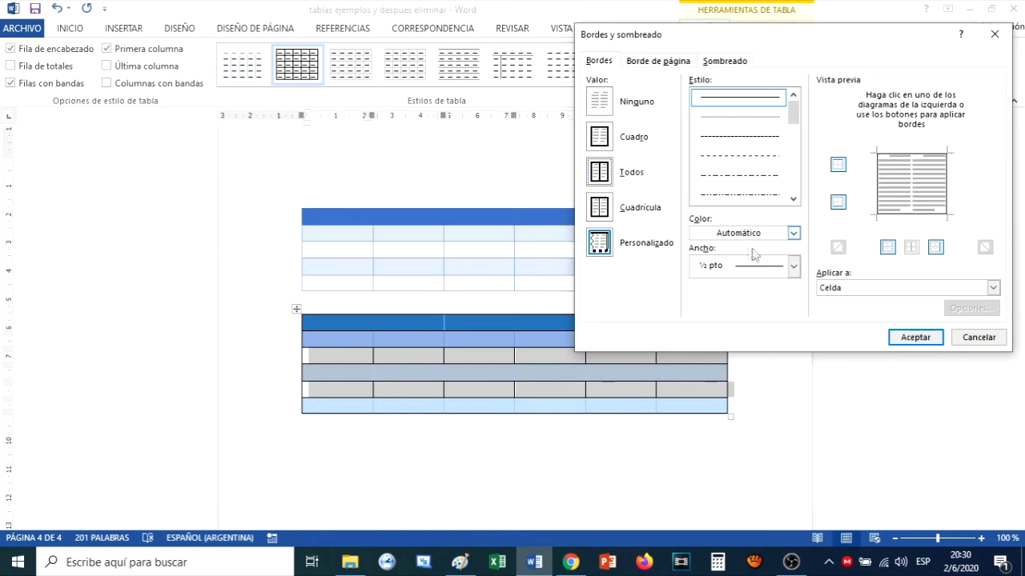
pyautogui.click(772, 235)
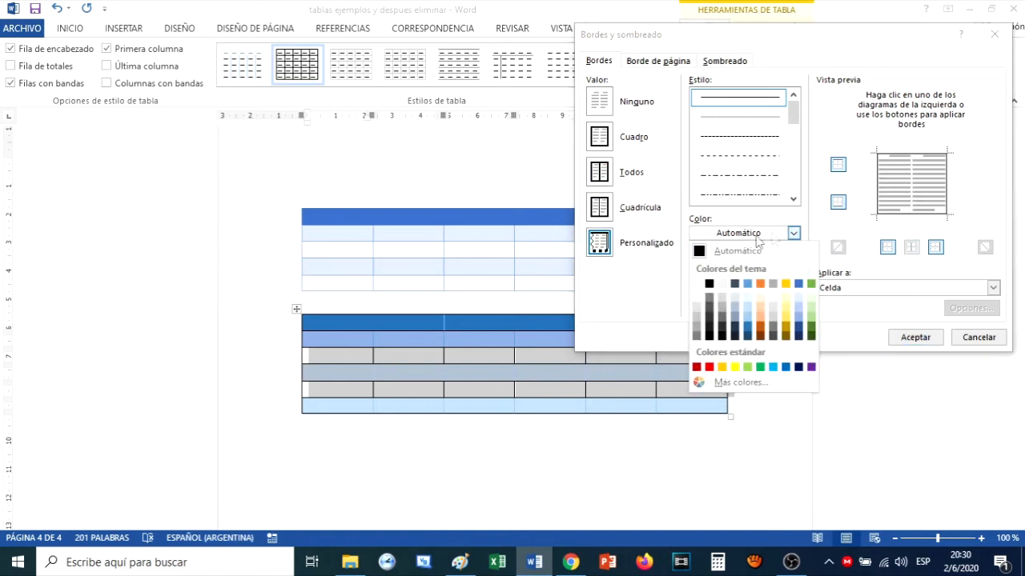
pyautogui.click(750, 309)
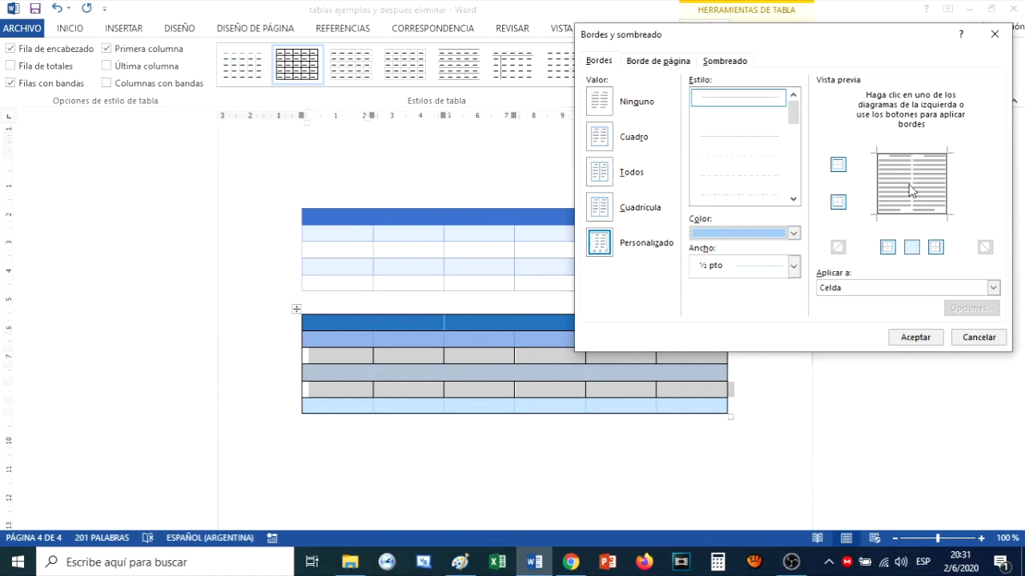
pyautogui.click(915, 337)
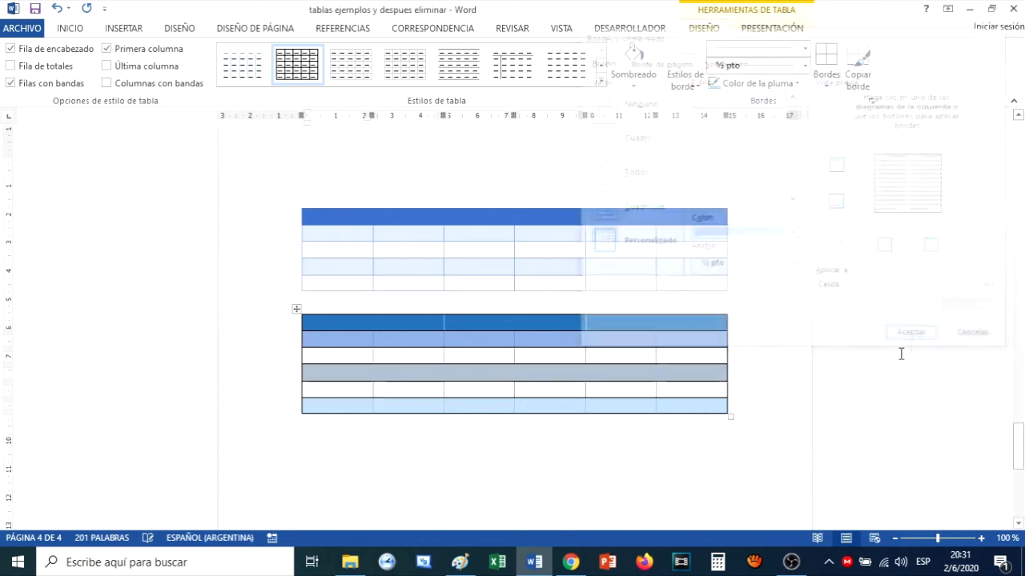
pyautogui.click(716, 442)
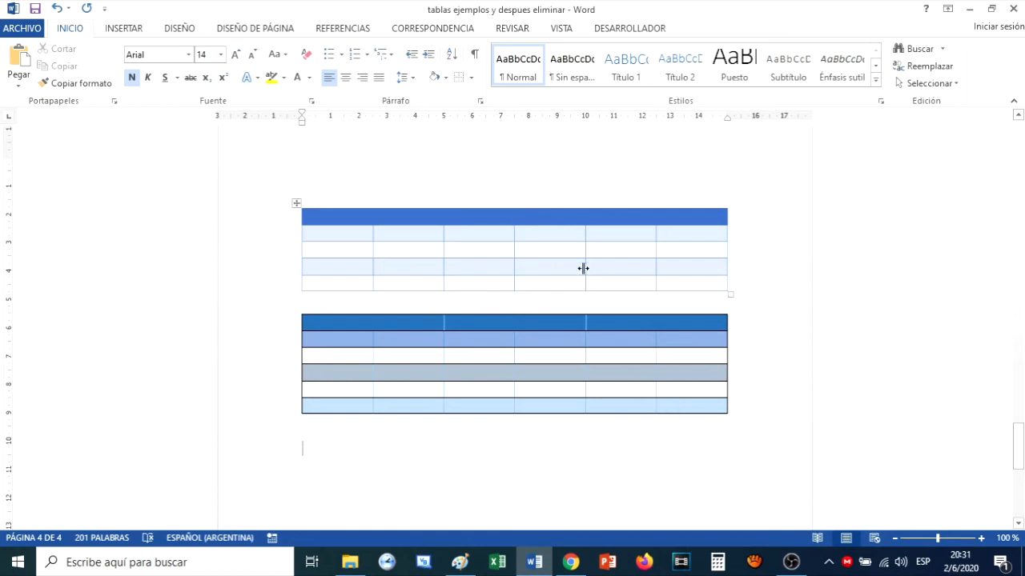
# - Select the entire upper table and set its horizontal alignment on the page to Centro in the table properties
pyautogui.click(295, 206)
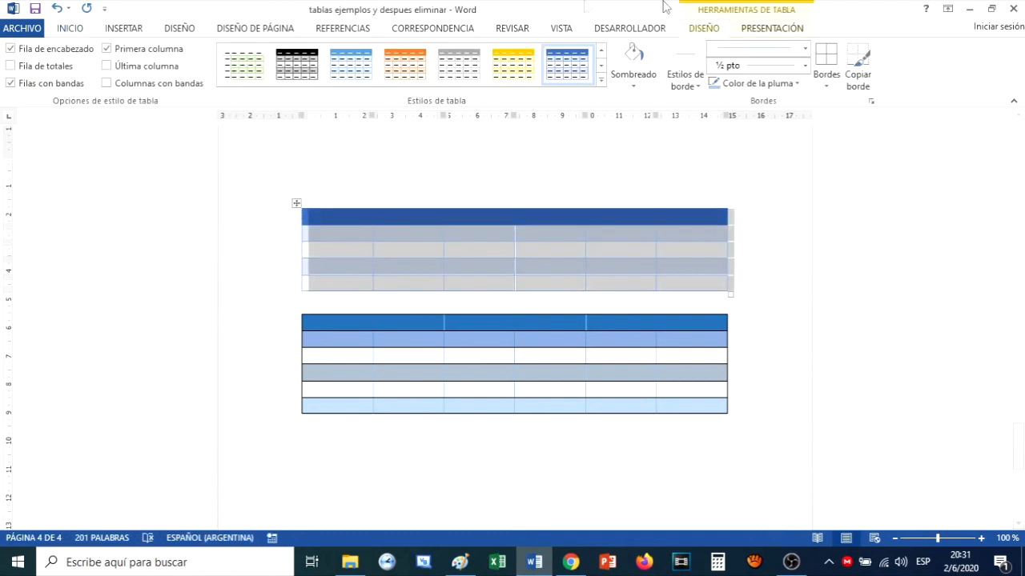
pyautogui.click(757, 29)
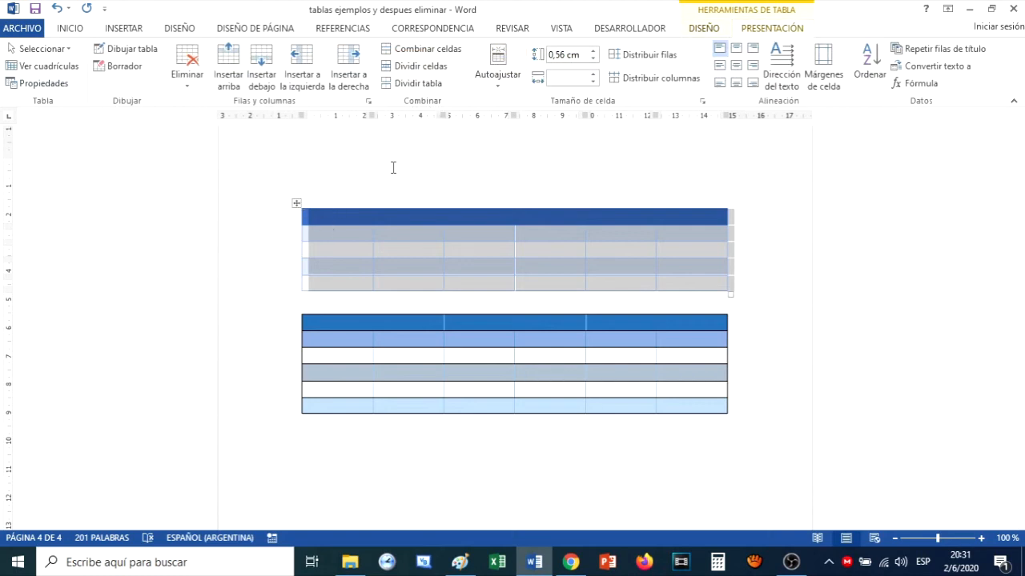
pyautogui.click(49, 83)
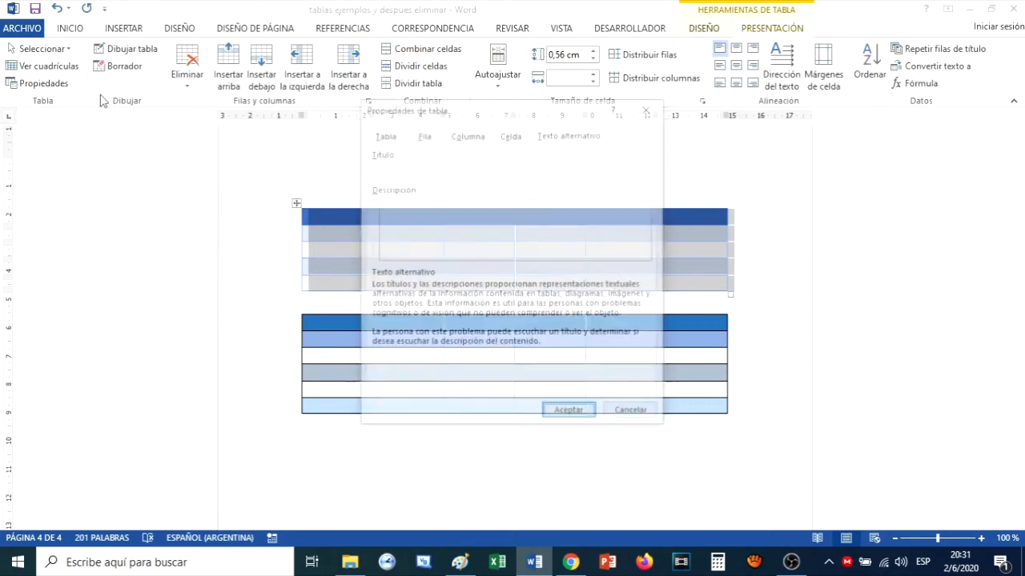
pyautogui.click(384, 132)
pyautogui.moveTo(475, 107); pyautogui.dragTo(704, 84)
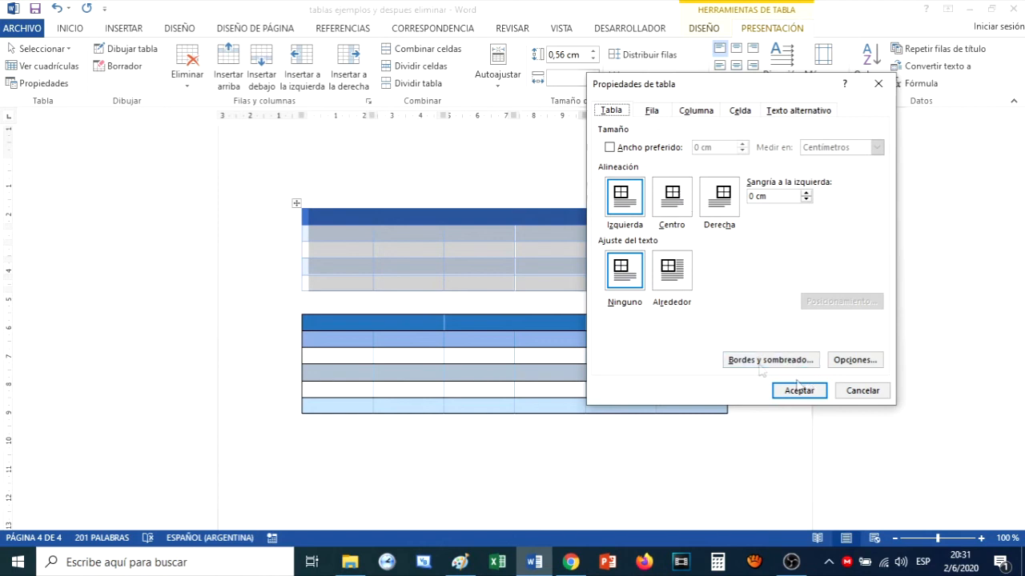
pyautogui.click(677, 204)
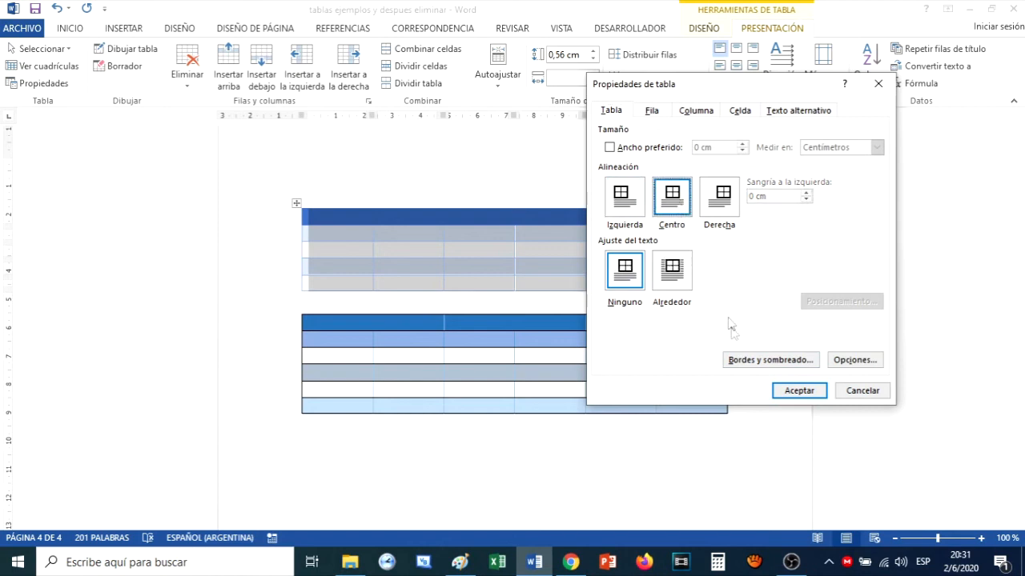
# - Set the vertical alignment of the upper table's cells to Centro and apply the table properties
pyautogui.click(653, 112)
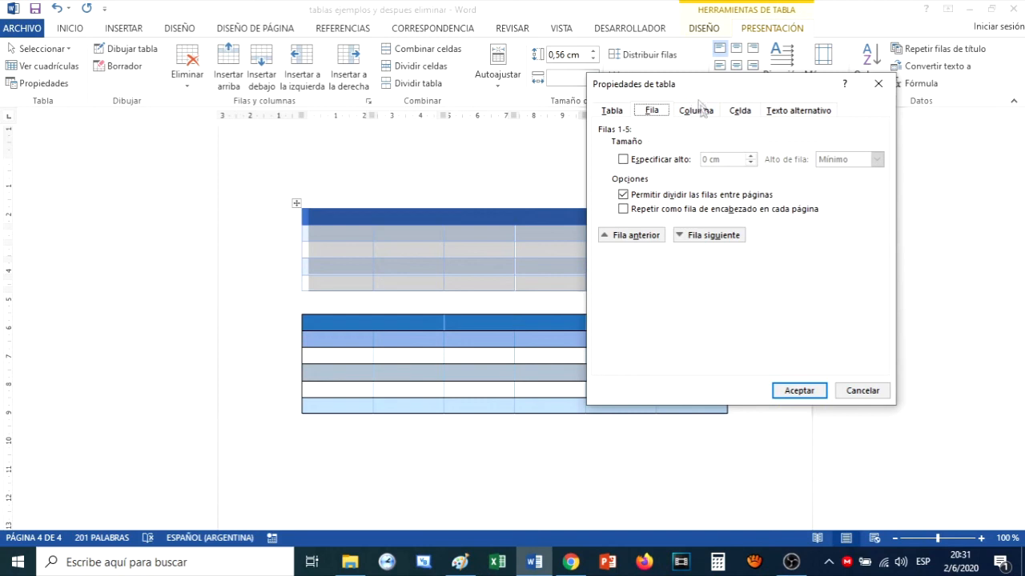
pyautogui.click(696, 111)
pyautogui.click(738, 112)
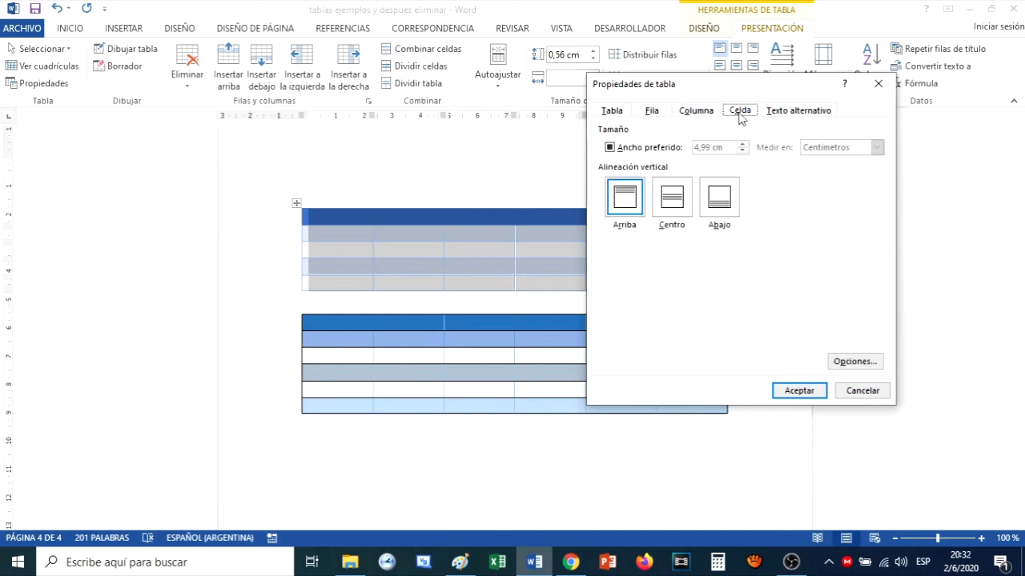
pyautogui.click(677, 206)
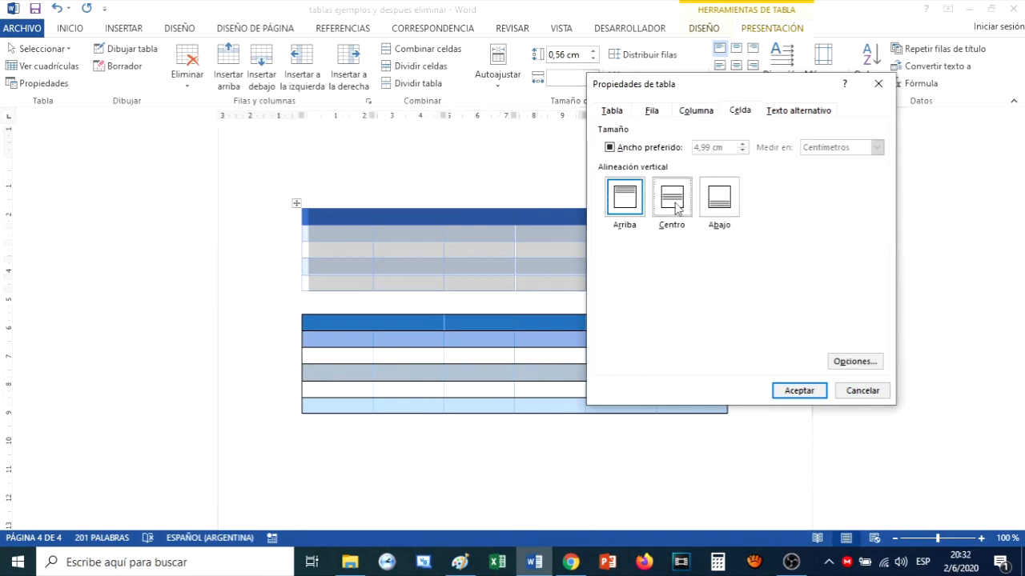
pyautogui.click(798, 391)
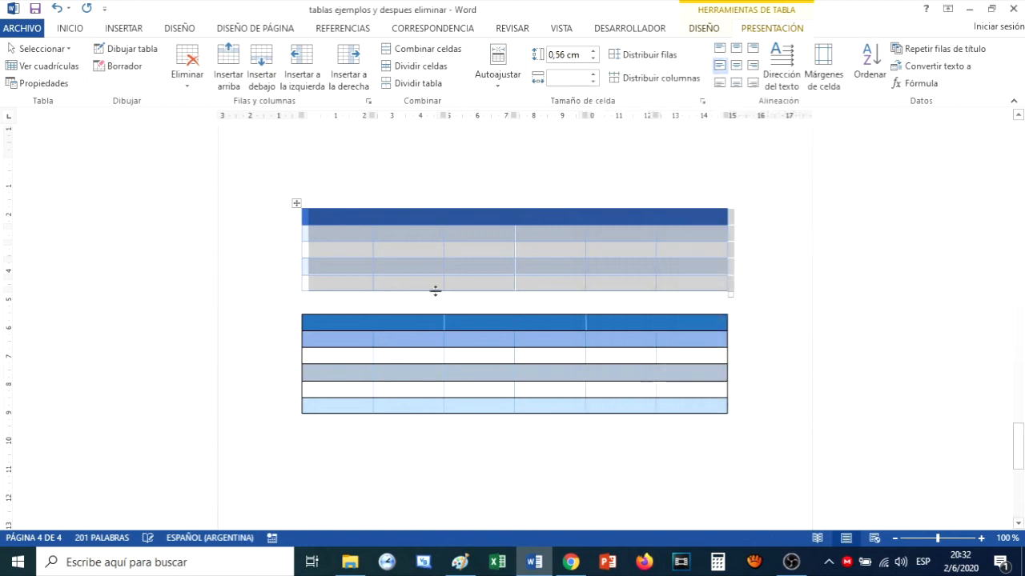
# - Enter "Centrado" in the first cell of the upper table's second row
pyautogui.click(351, 237)
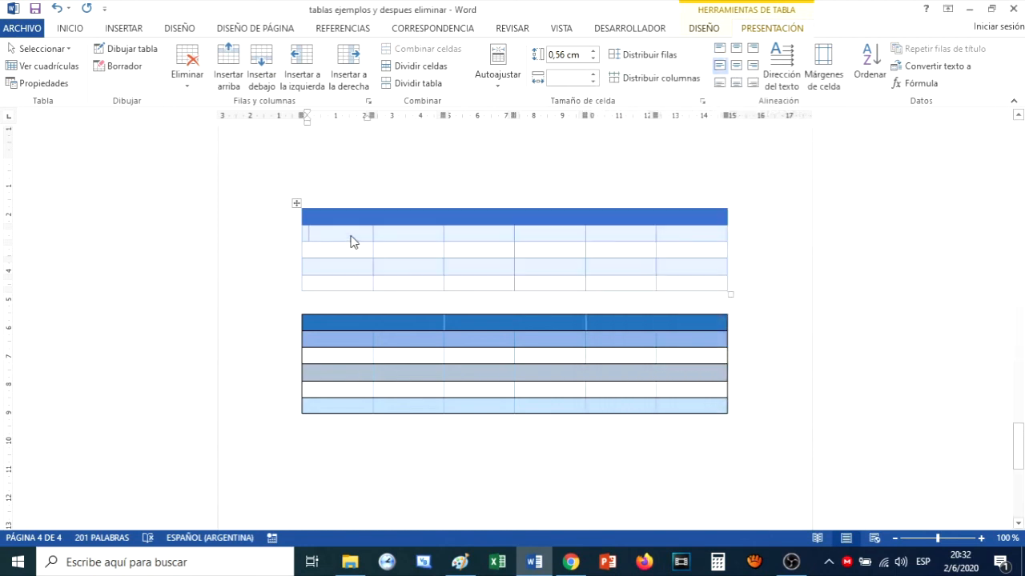
pyautogui.write('Centrado')
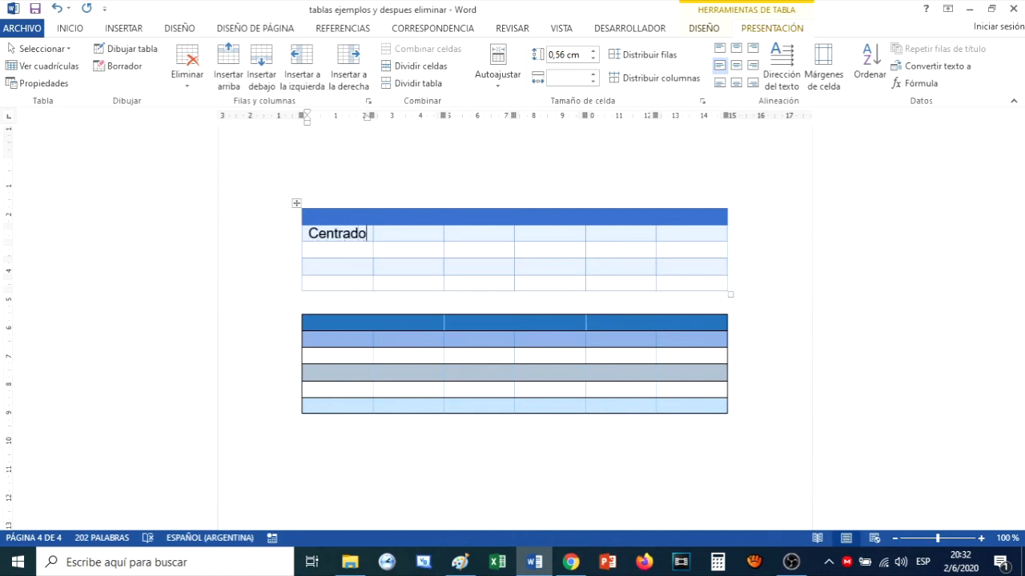
pyautogui.click(404, 235)
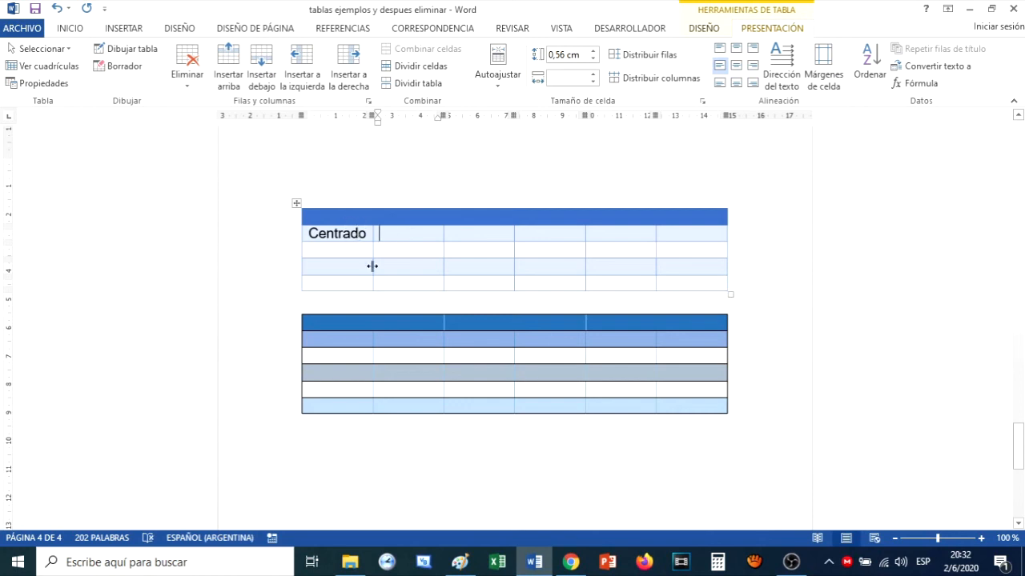
pyautogui.click(344, 266)
# - Change the text direction of the "Centrado" cell to vertical, reading upward, and enlarge its row to about 2.86 cm high
pyautogui.moveTo(369, 233); pyautogui.dragTo(313, 229)
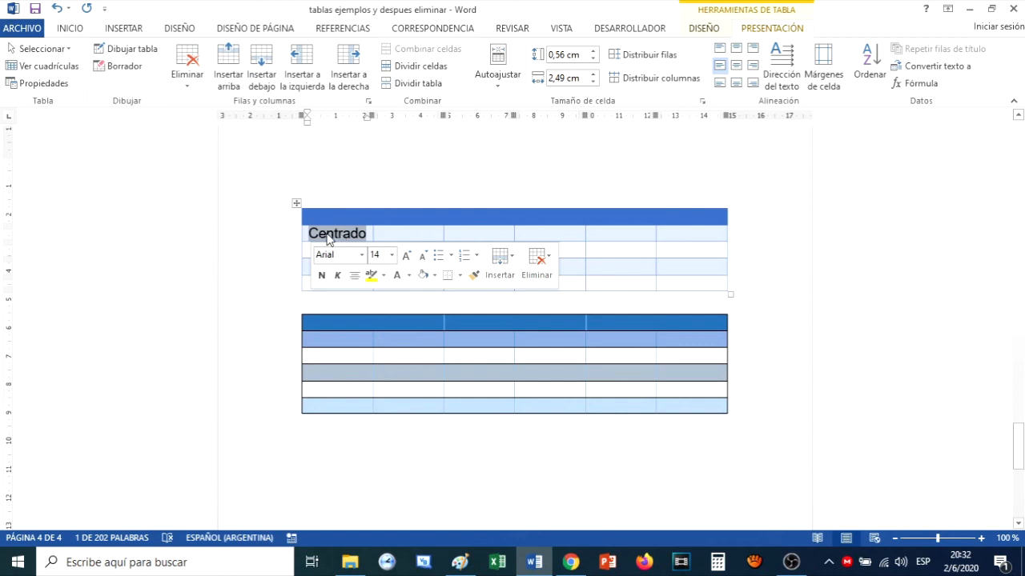
pyautogui.rightClick(325, 240)
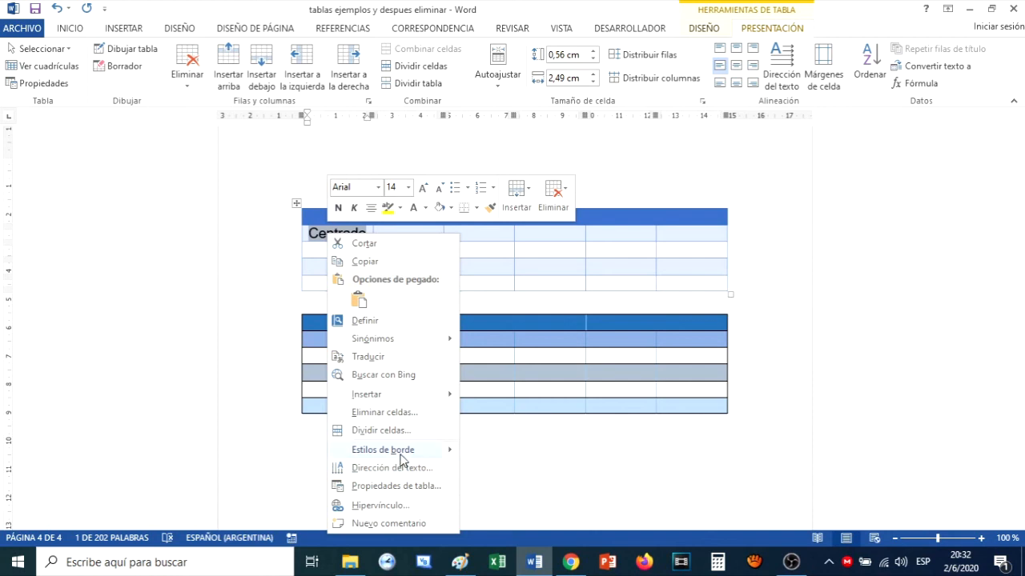
pyautogui.moveTo(404, 457)
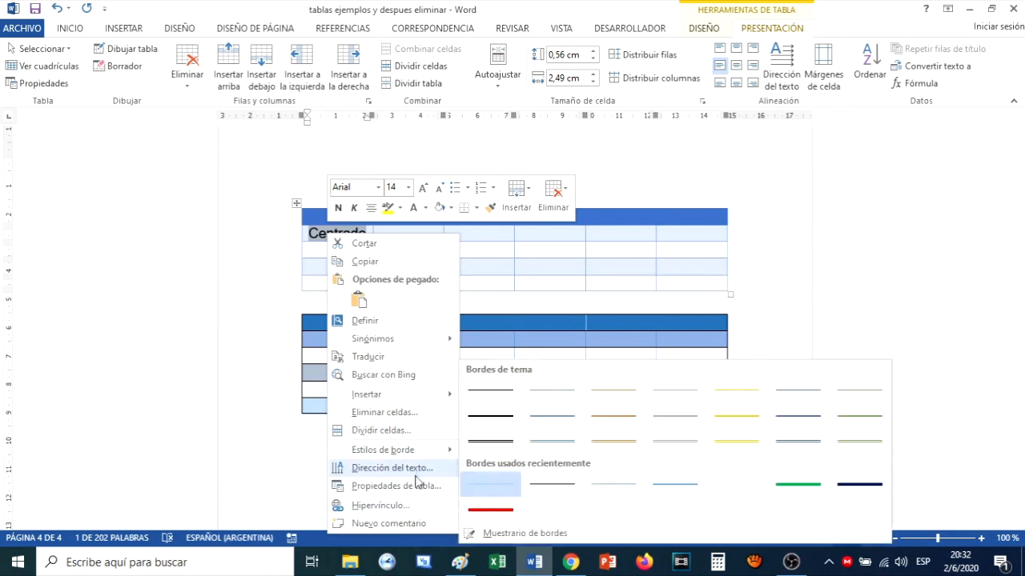
pyautogui.click(418, 471)
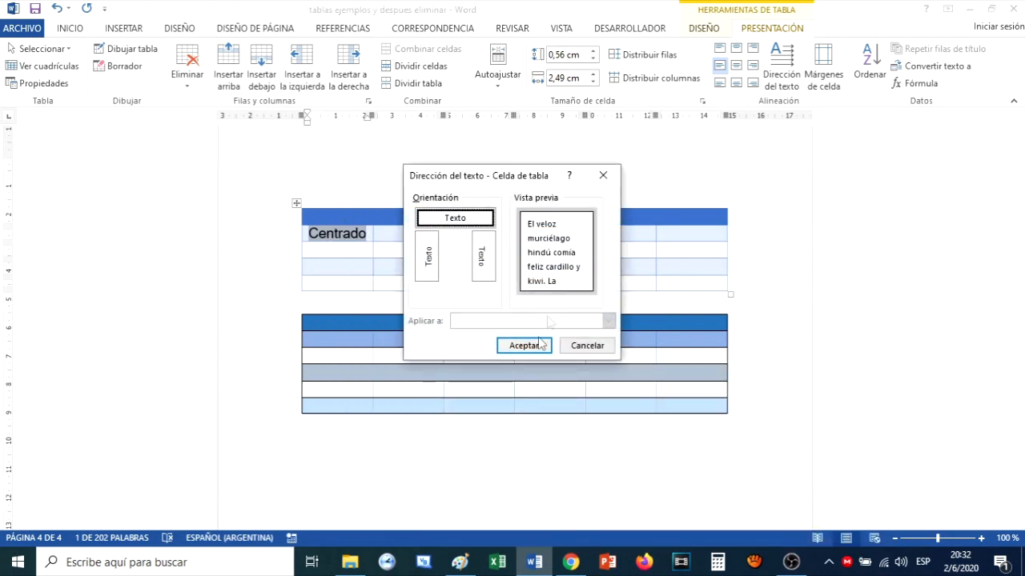
pyautogui.click(430, 269)
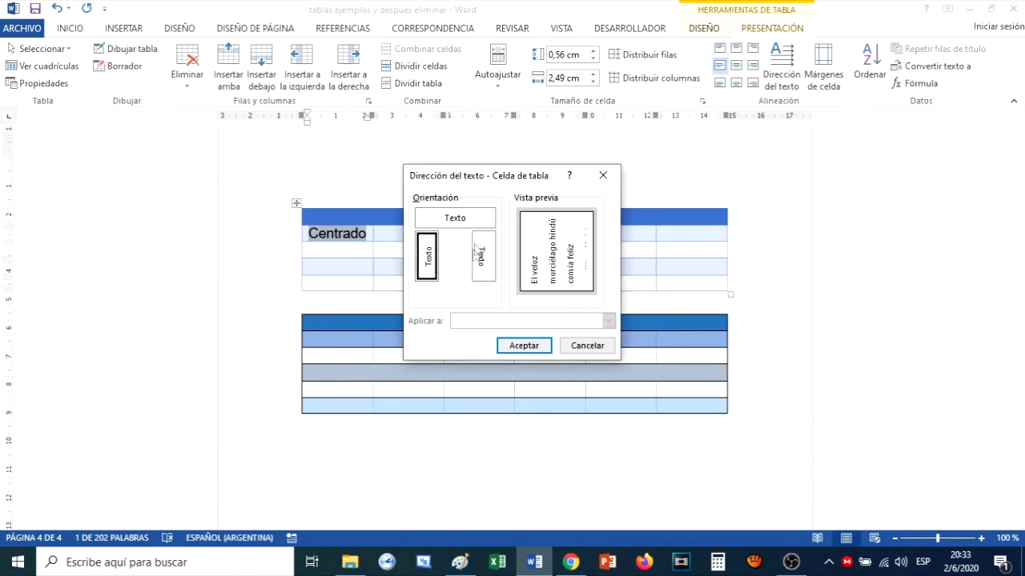
pyautogui.click(525, 346)
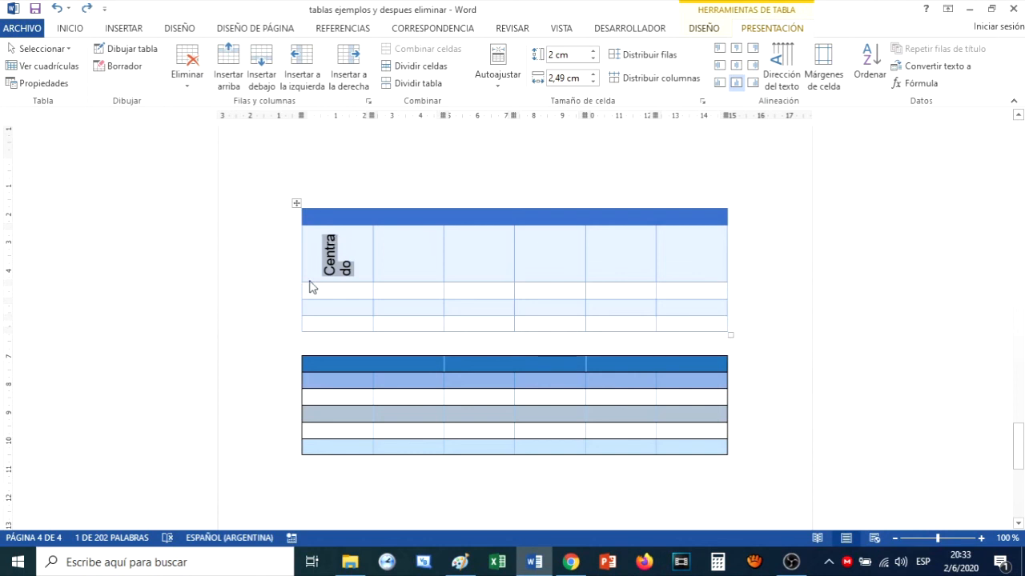
pyautogui.moveTo(308, 283); pyautogui.dragTo(305, 306)
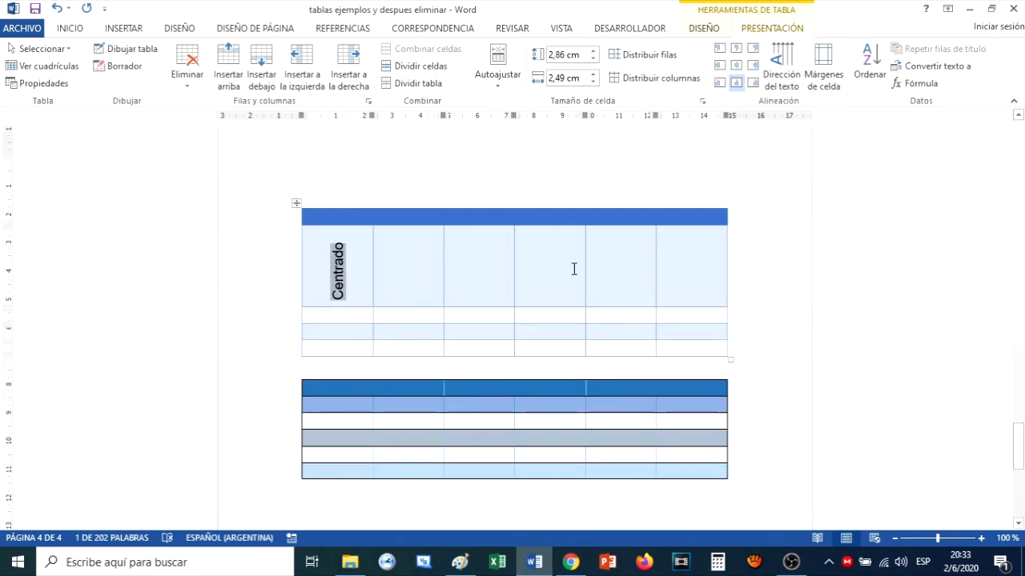
# - Enter "Todas las mañanas" in the second cell of the upper table's third row
pyautogui.click(405, 312)
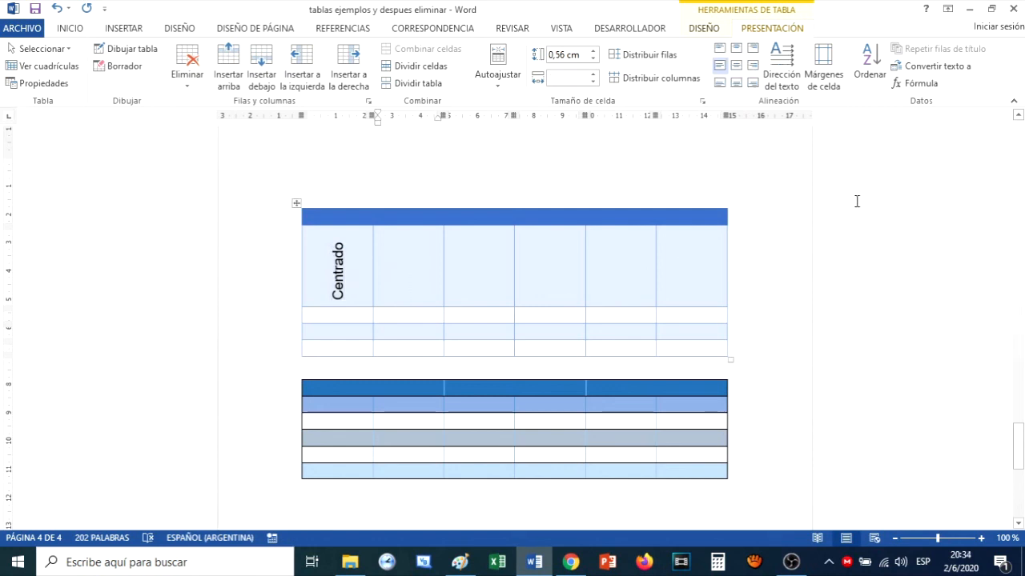
pyautogui.write('todas las')
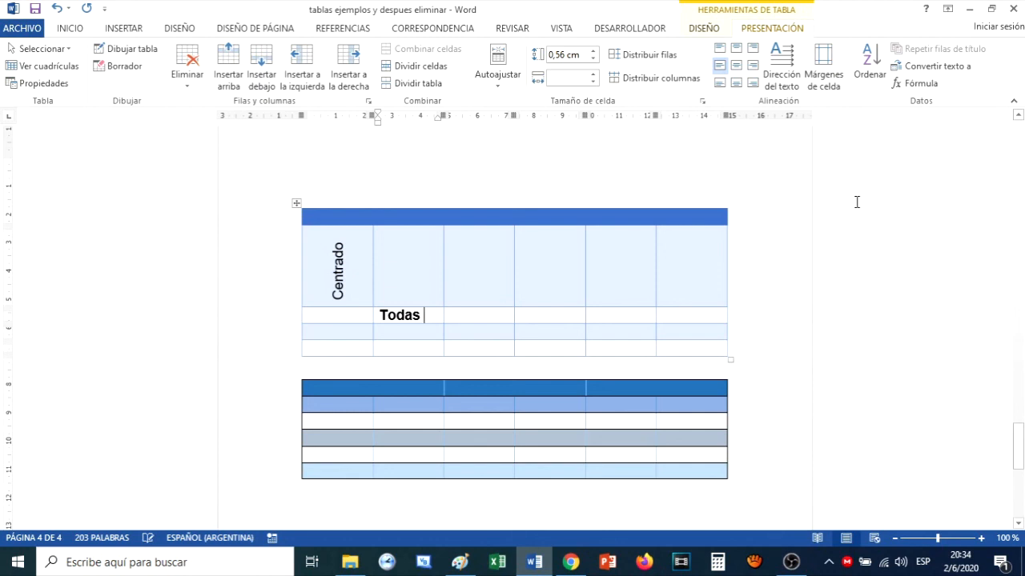
pyautogui.write(' mañanas')
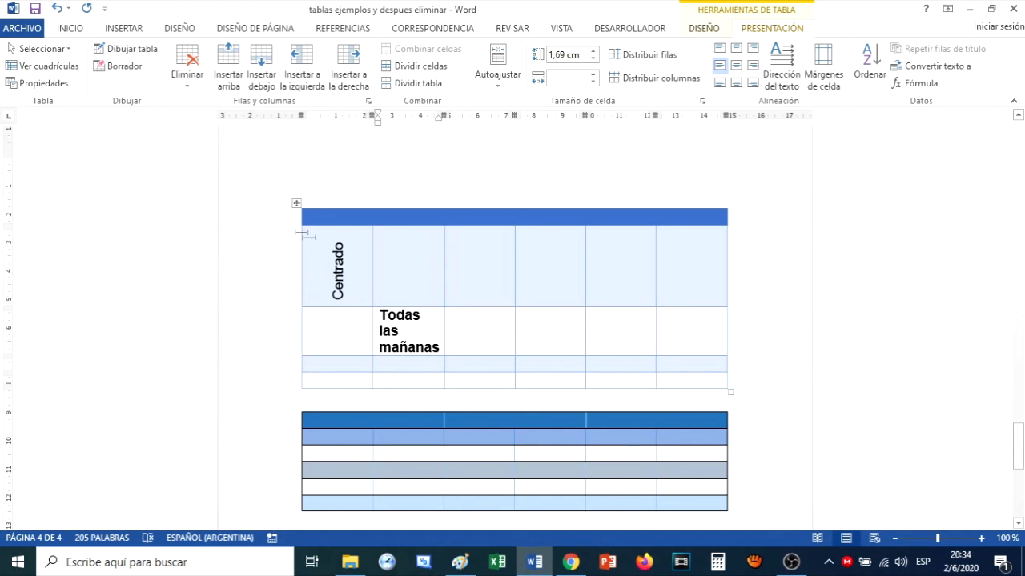
# - Select the entire upper table and autofit its columns to their contents
pyautogui.click(295, 202)
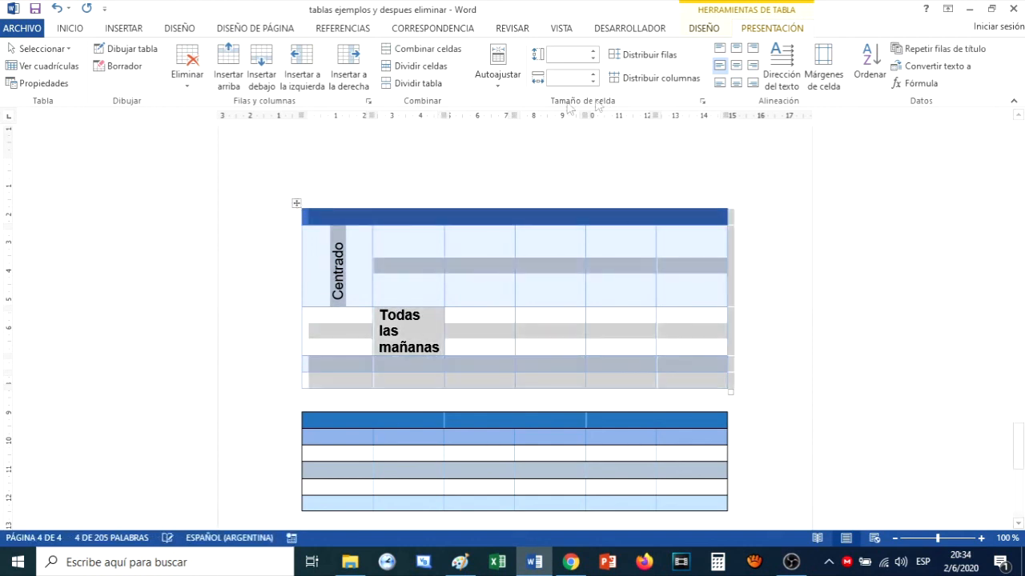
pyautogui.click(497, 80)
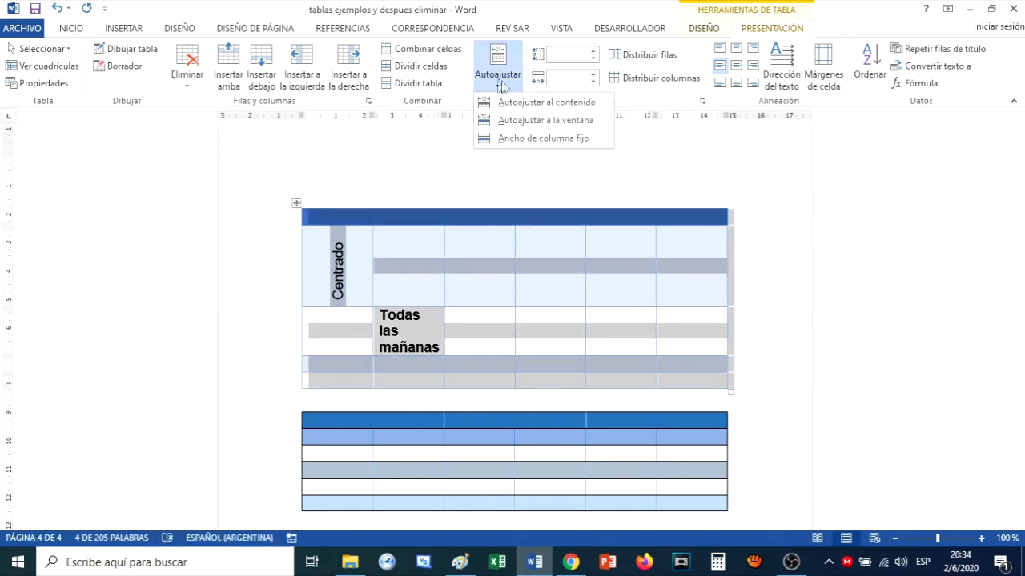
pyautogui.click(558, 108)
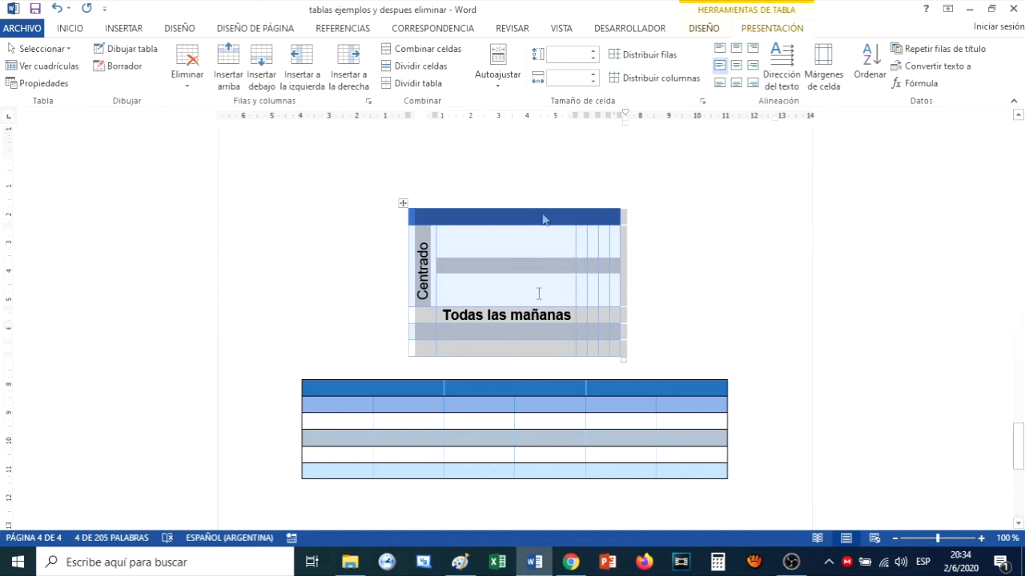
# - Autofit the upper table to the window width and deselect it
pyautogui.click(498, 61)
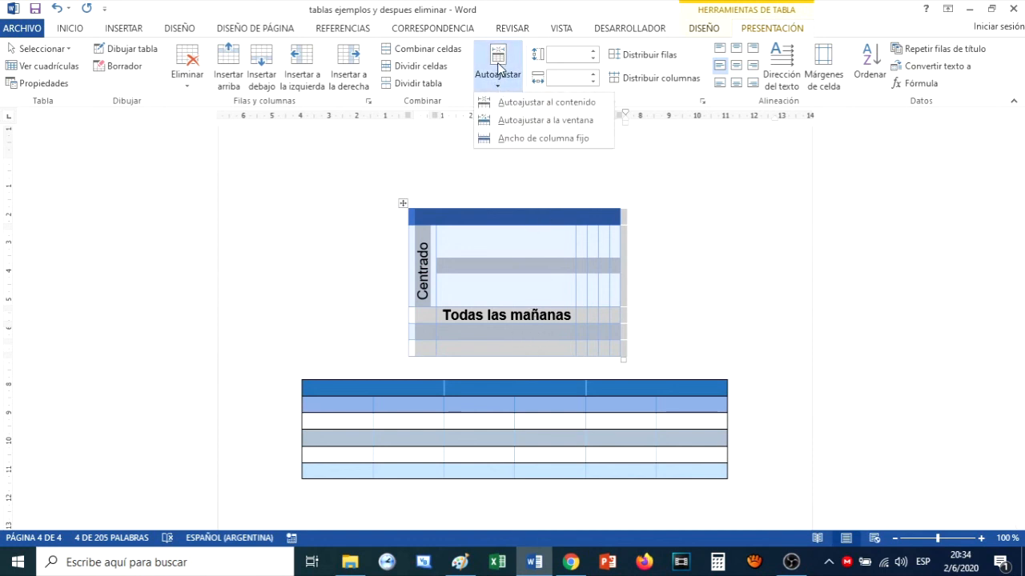
pyautogui.click(570, 121)
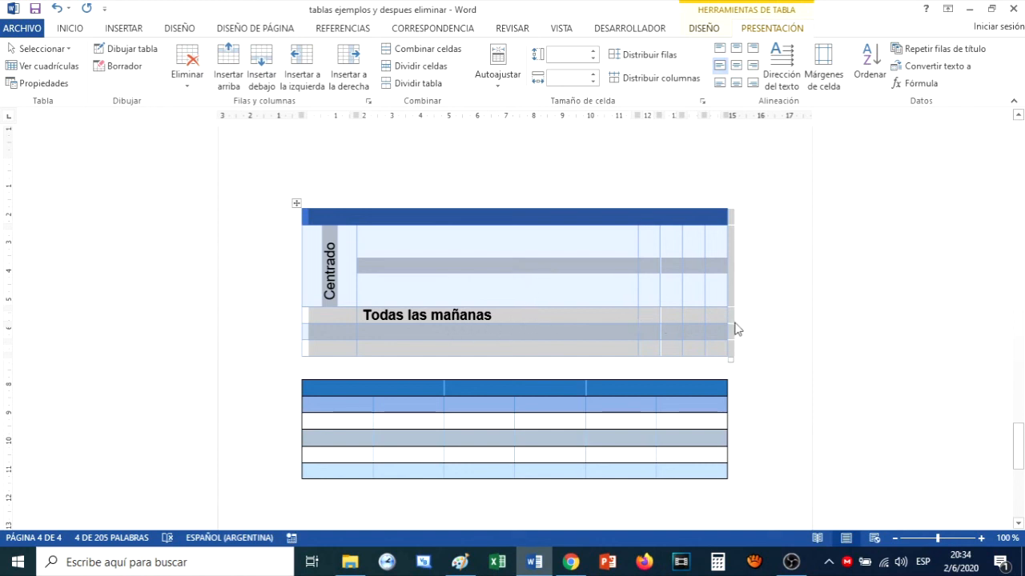
pyautogui.click(783, 270)
pyautogui.click(629, 167)
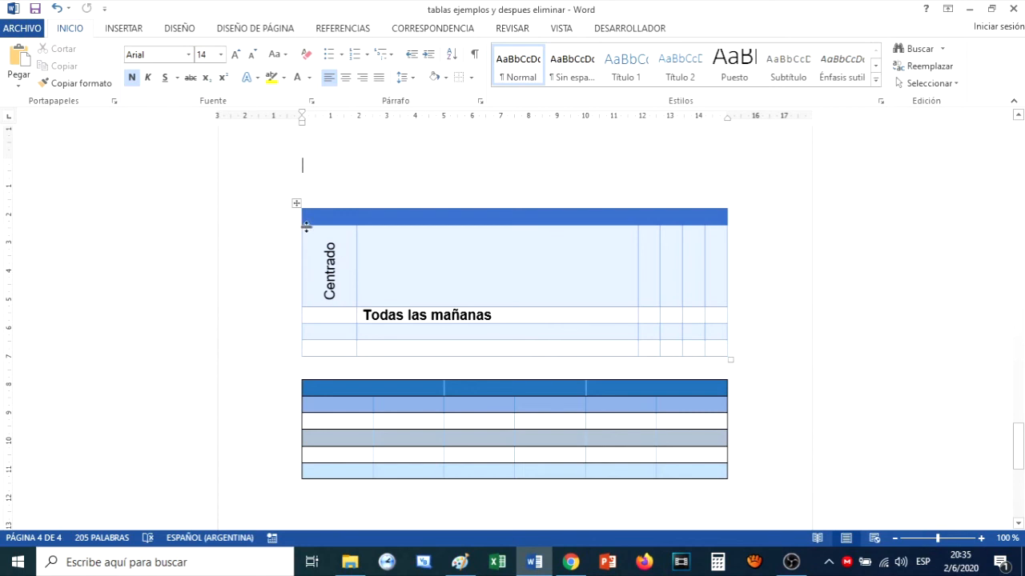
# - Select the entire upper table again and open its AutoFit options
pyautogui.click(296, 204)
pyautogui.click(772, 28)
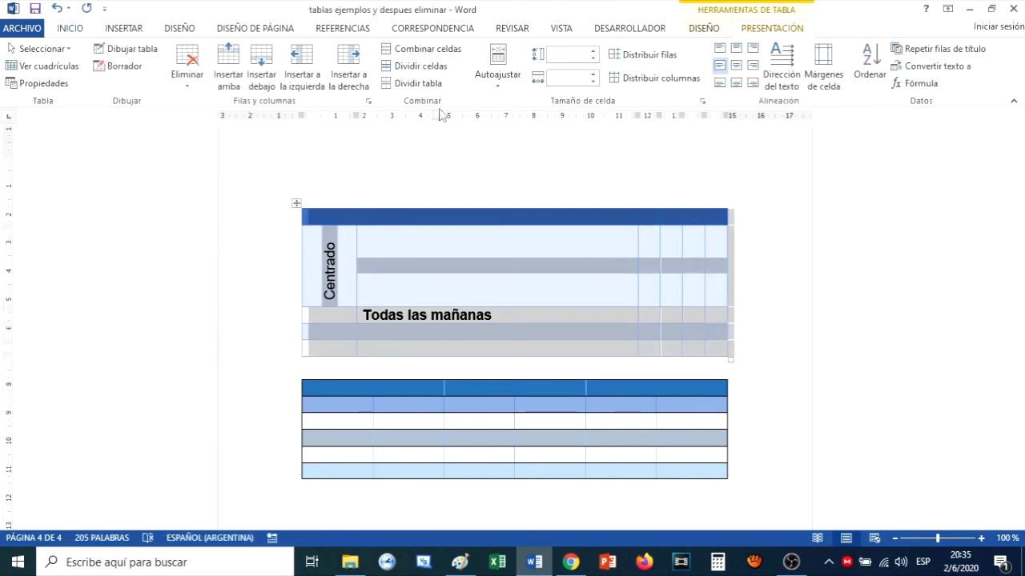
pyautogui.click(498, 80)
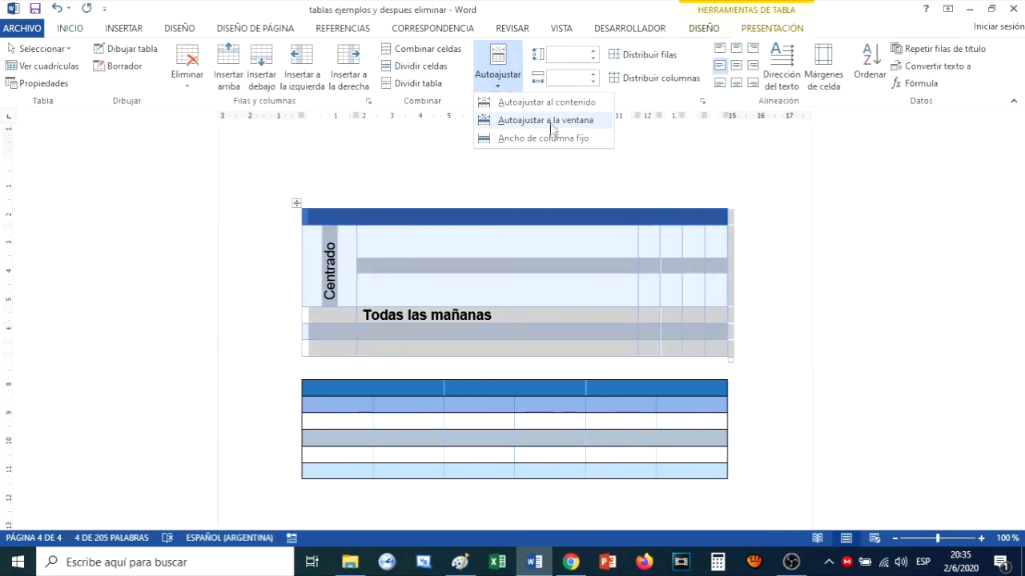